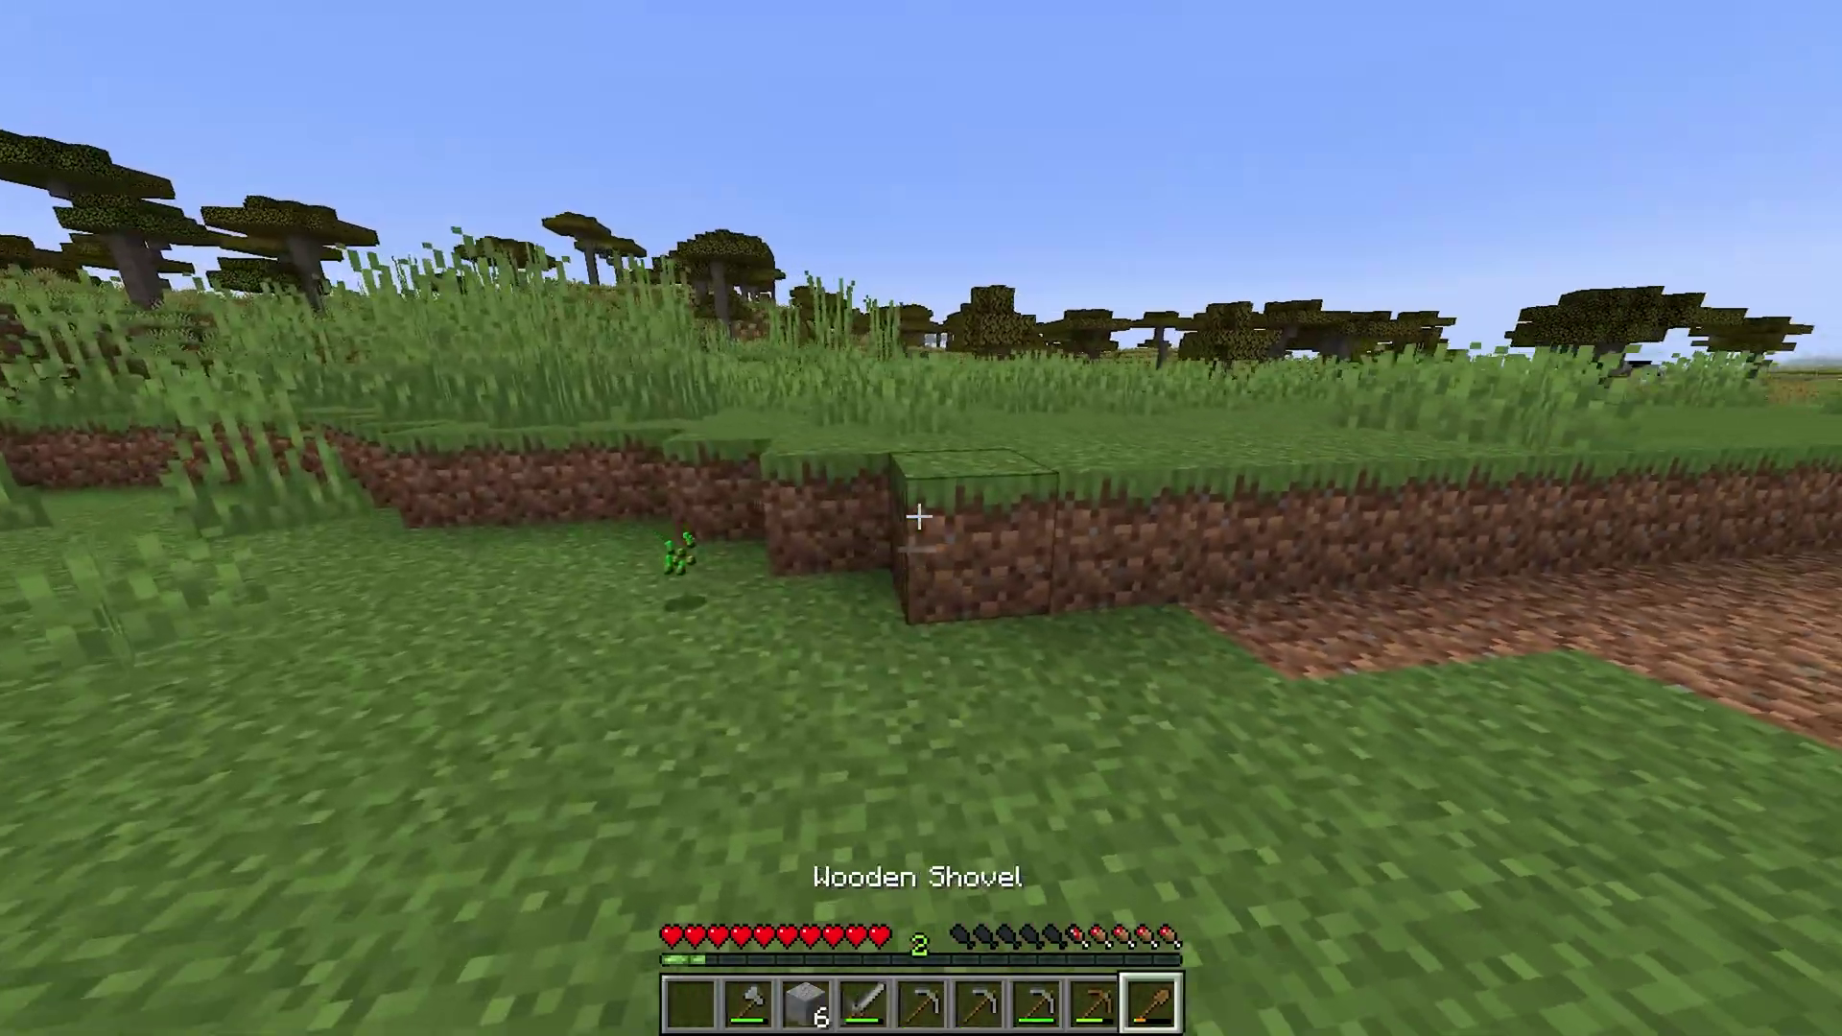
Equip the wooden shovel, dig grass and dirt blocks from the wall, and open the inventory
key(w)
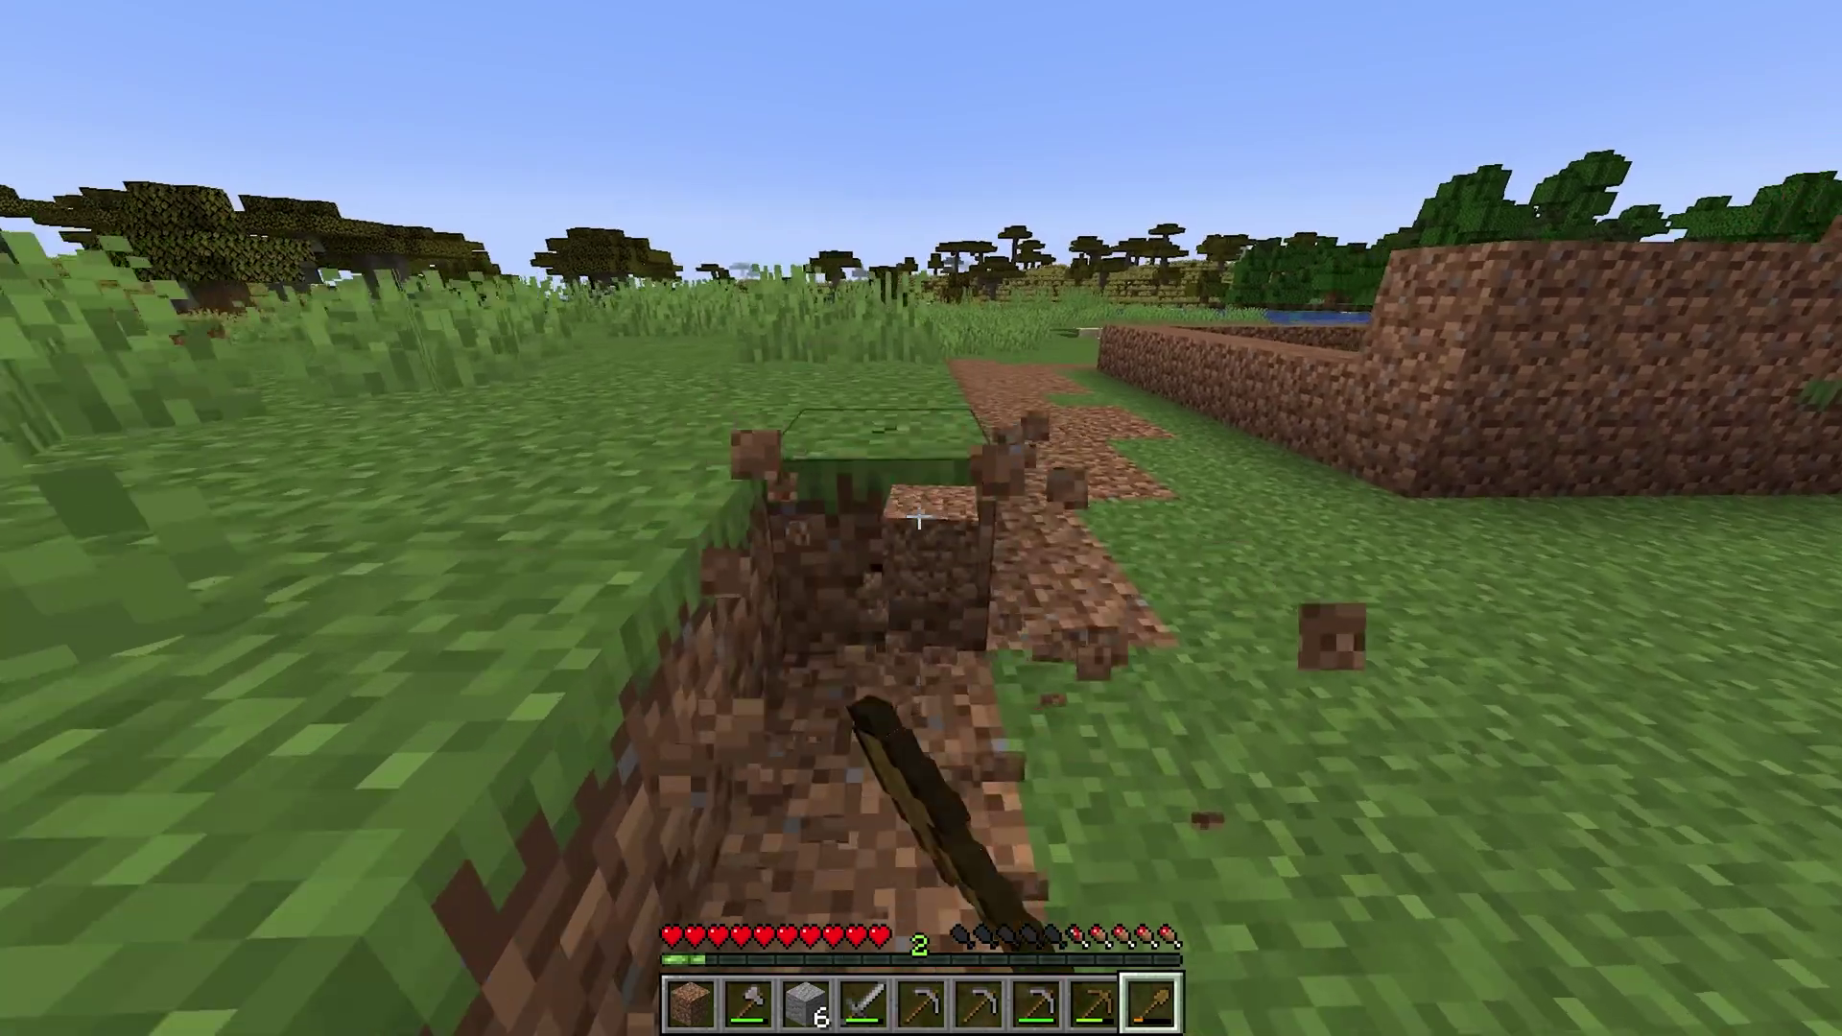
drag(919, 518, 918, 517)
key(e)
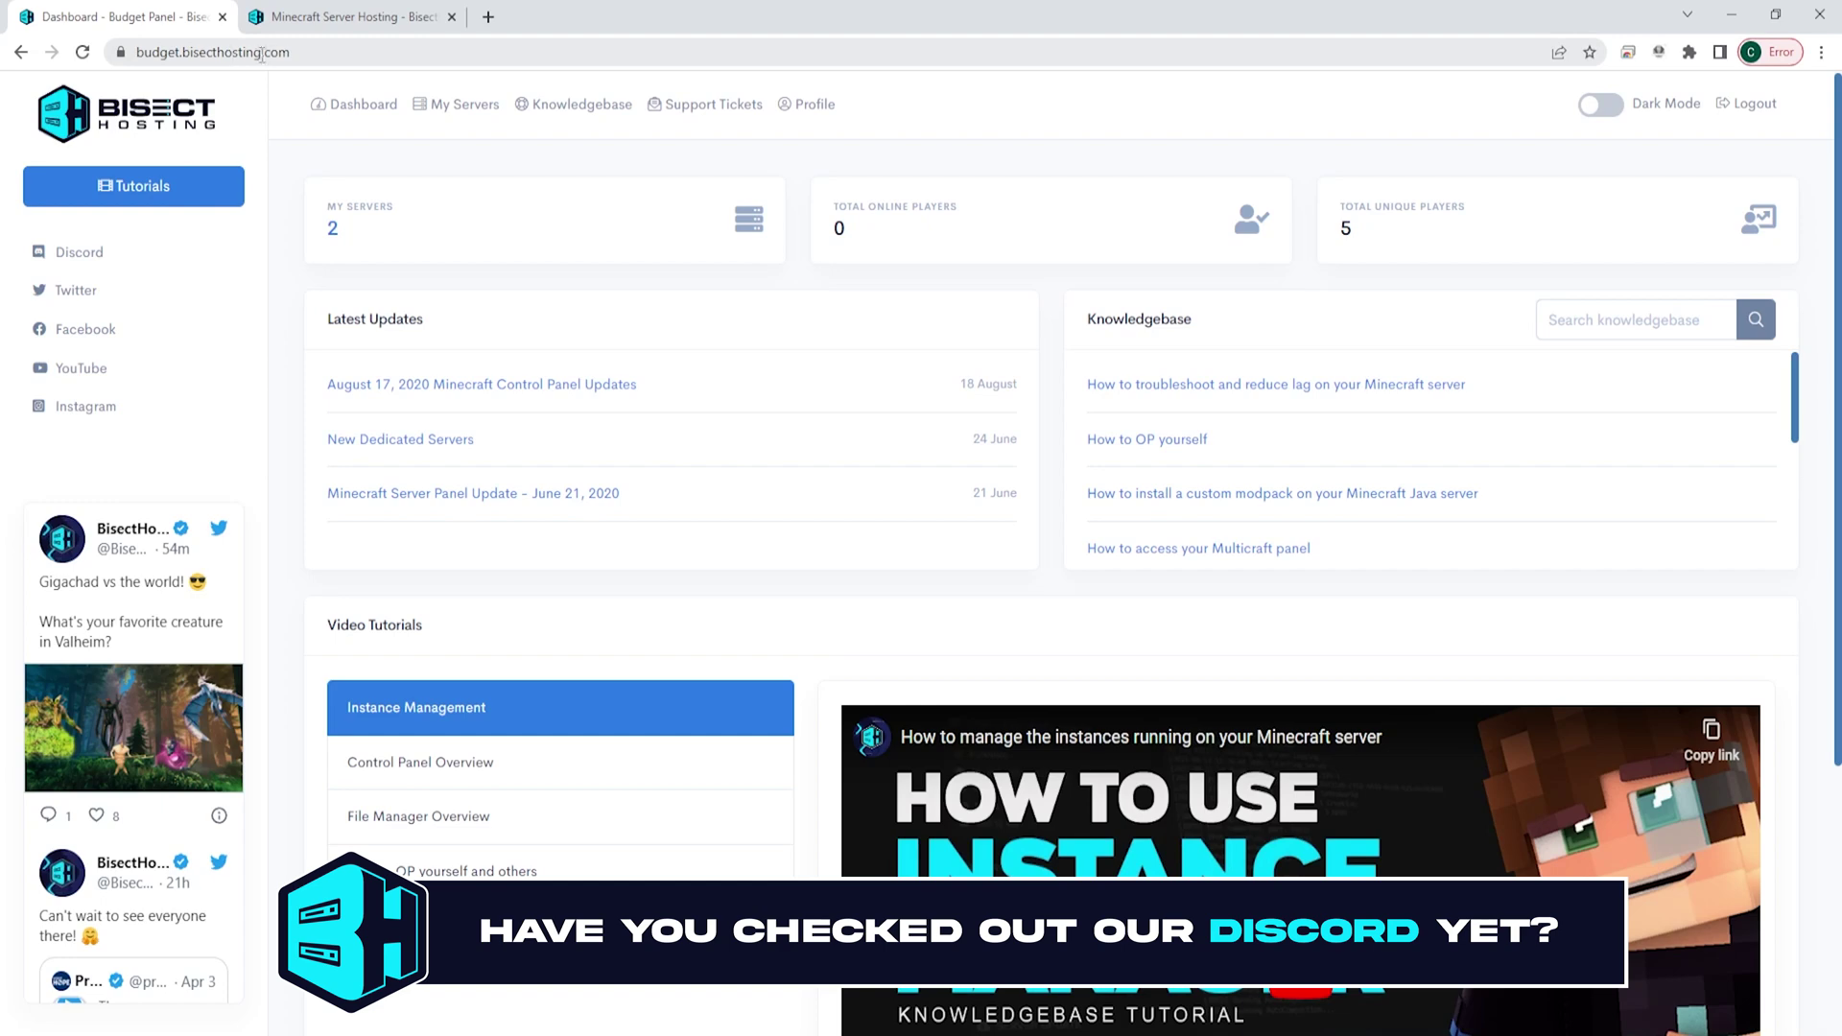
On the bisecthosting.com tab, choose Budget Minecraft from the Panels menu
click(320, 19)
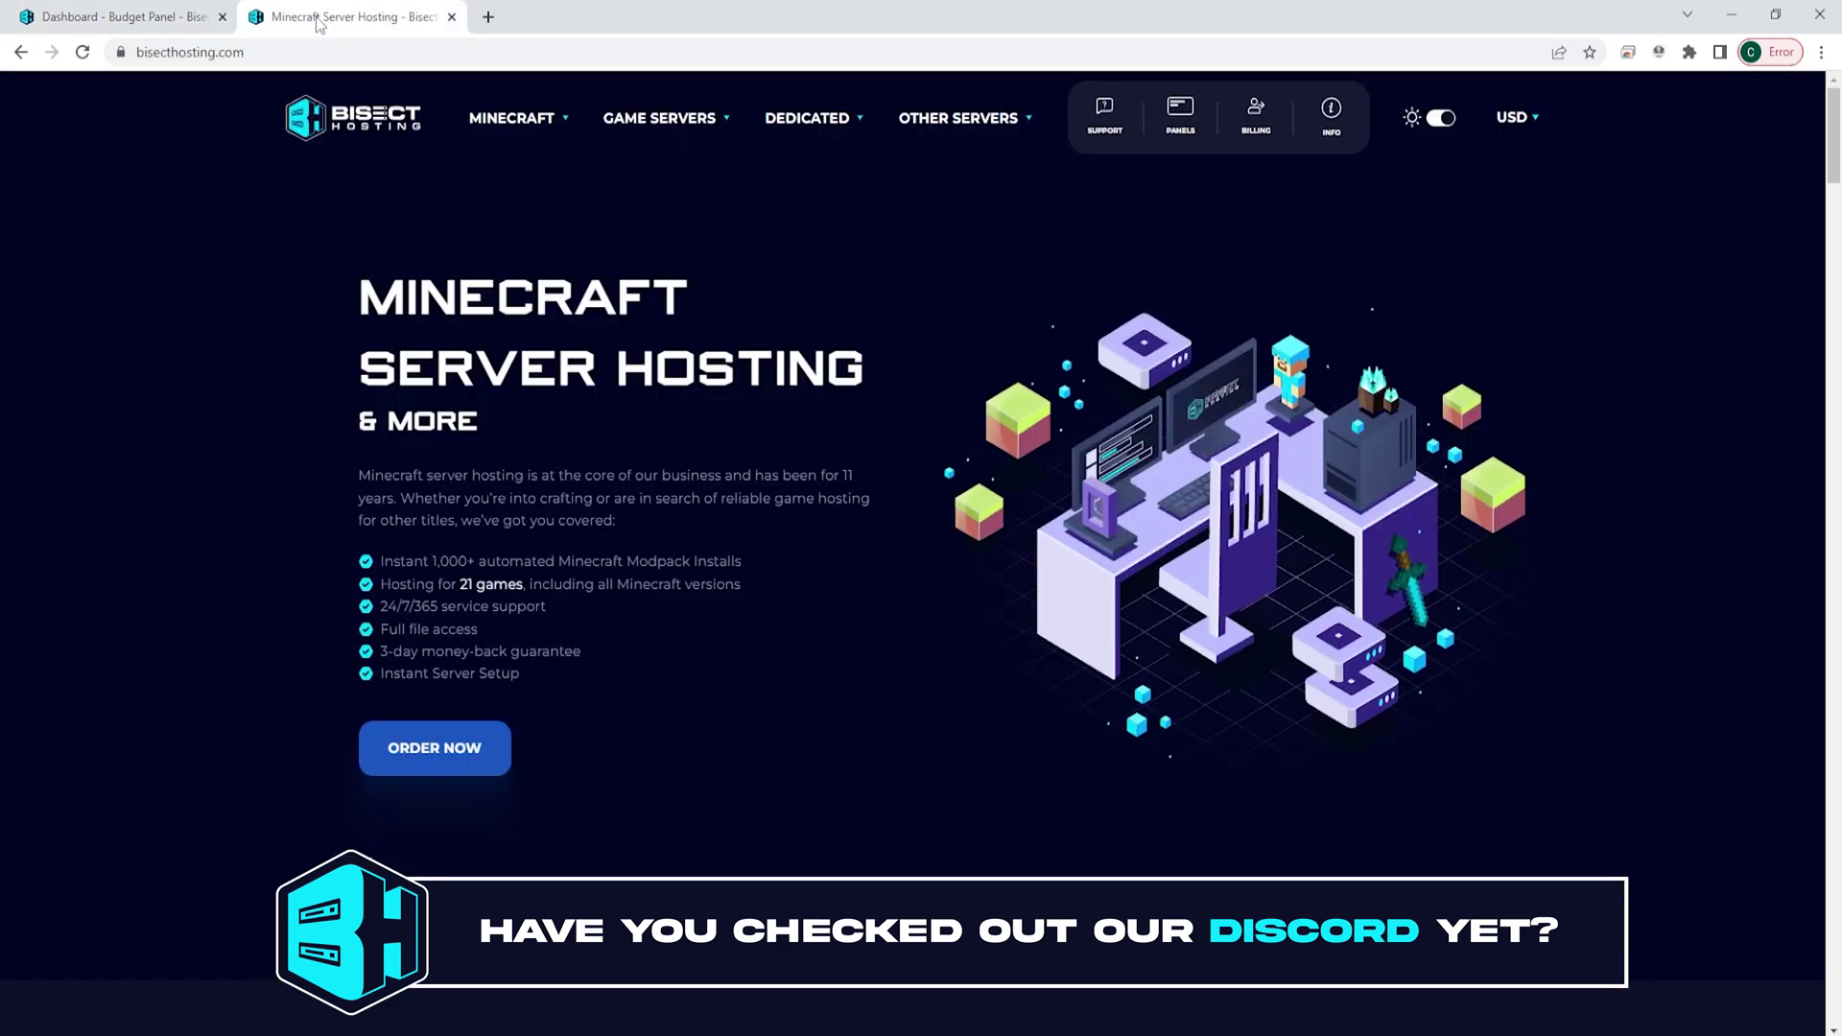
mouse_move(1203, 134)
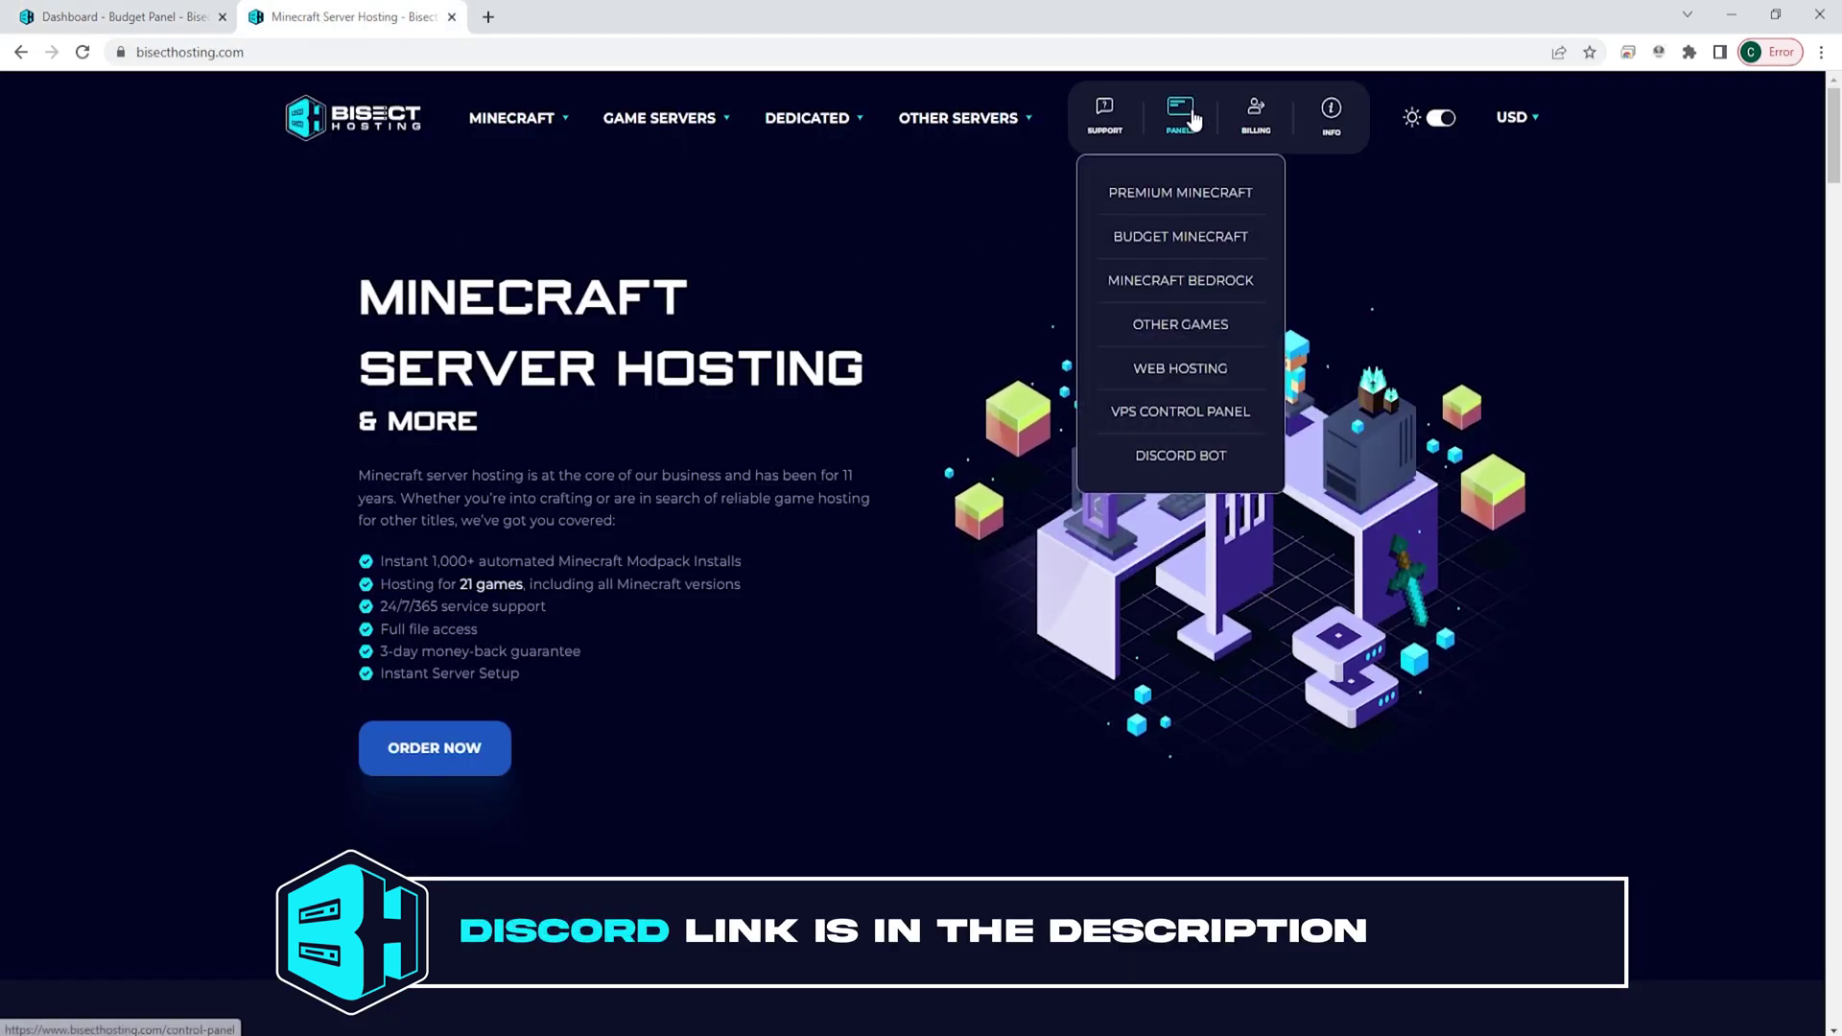
click(1168, 239)
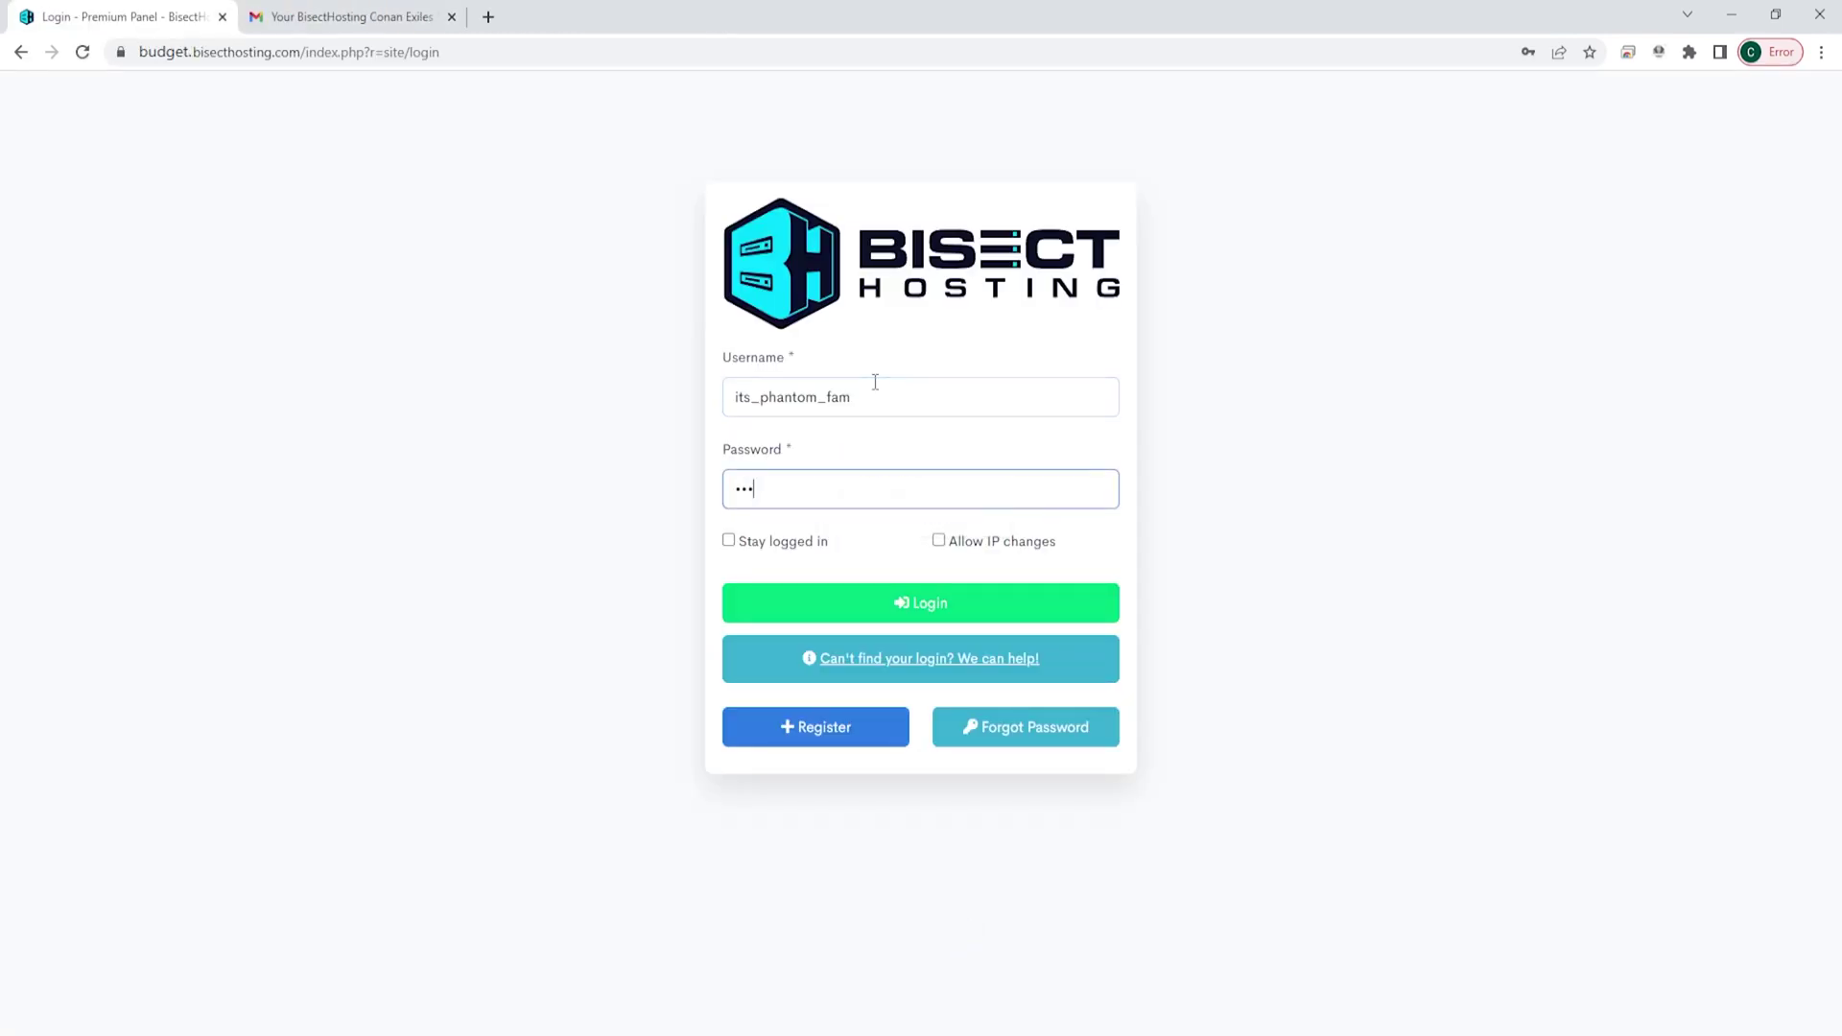
Log in with the account password and choose to stay logged in
text(•)
key(Return)
click(793, 549)
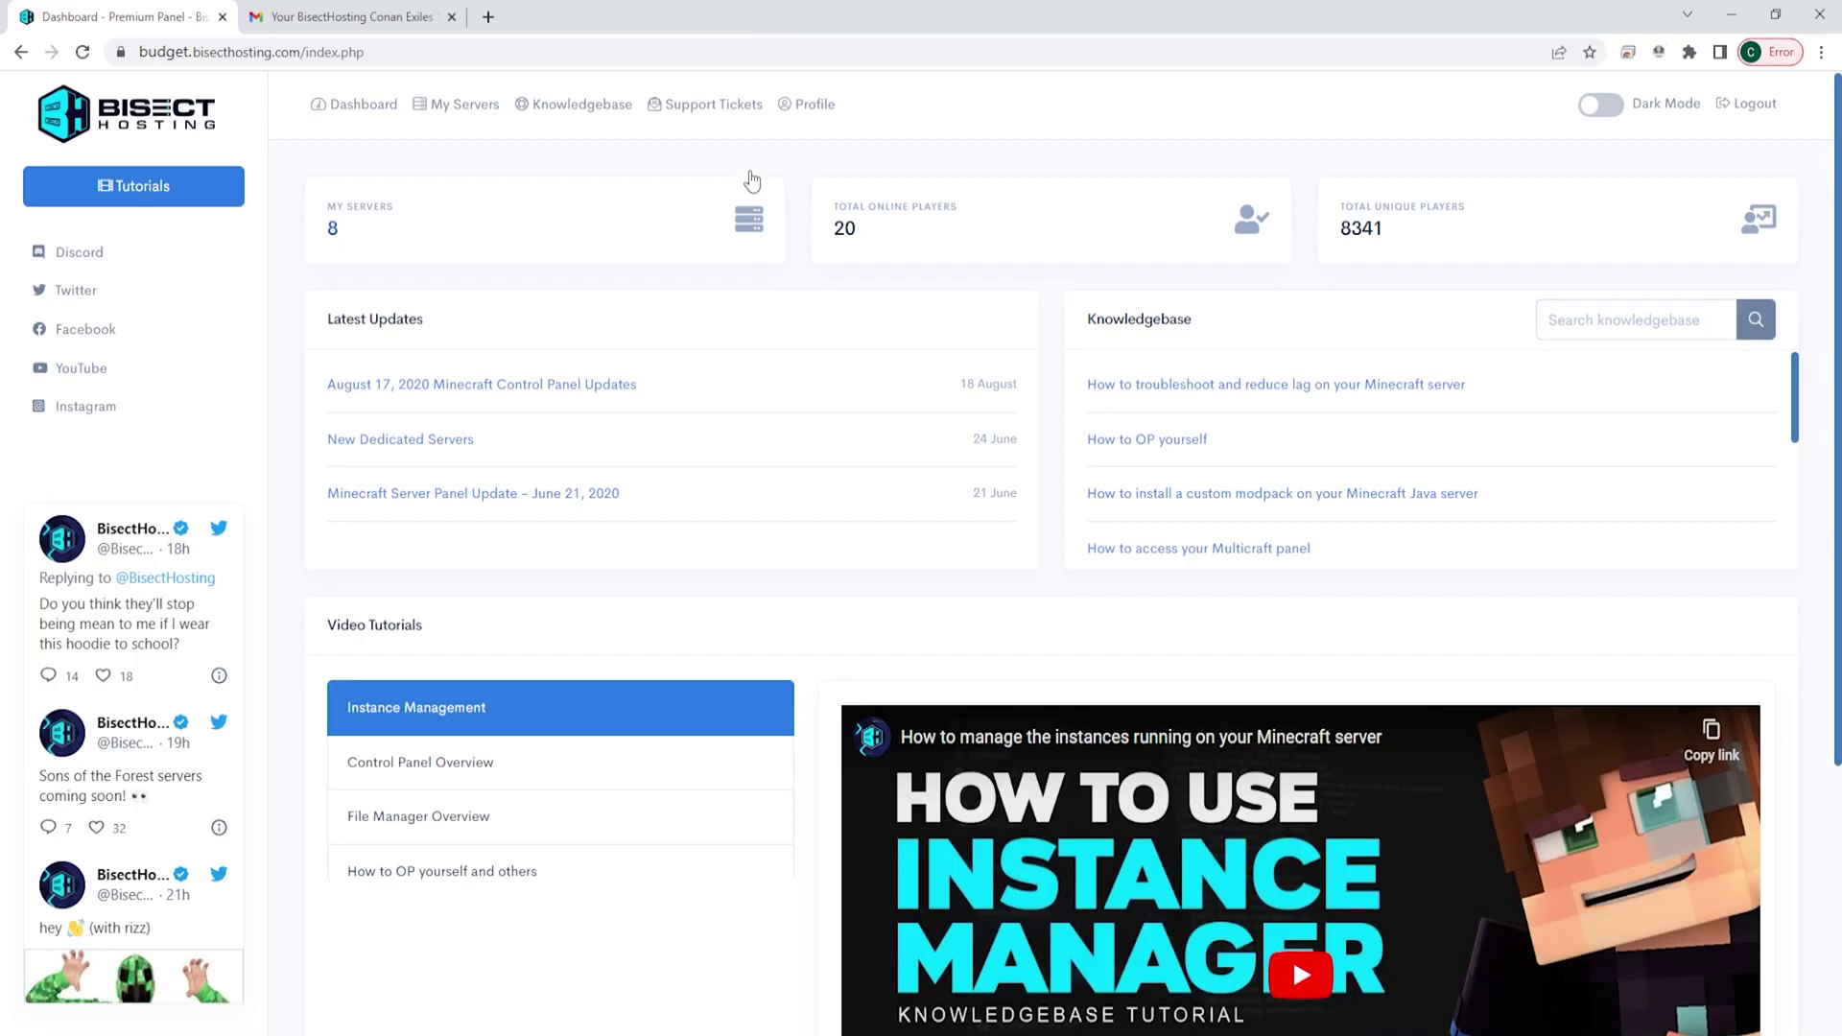
Review the Profile page's current, new and confirm password fields
click(813, 108)
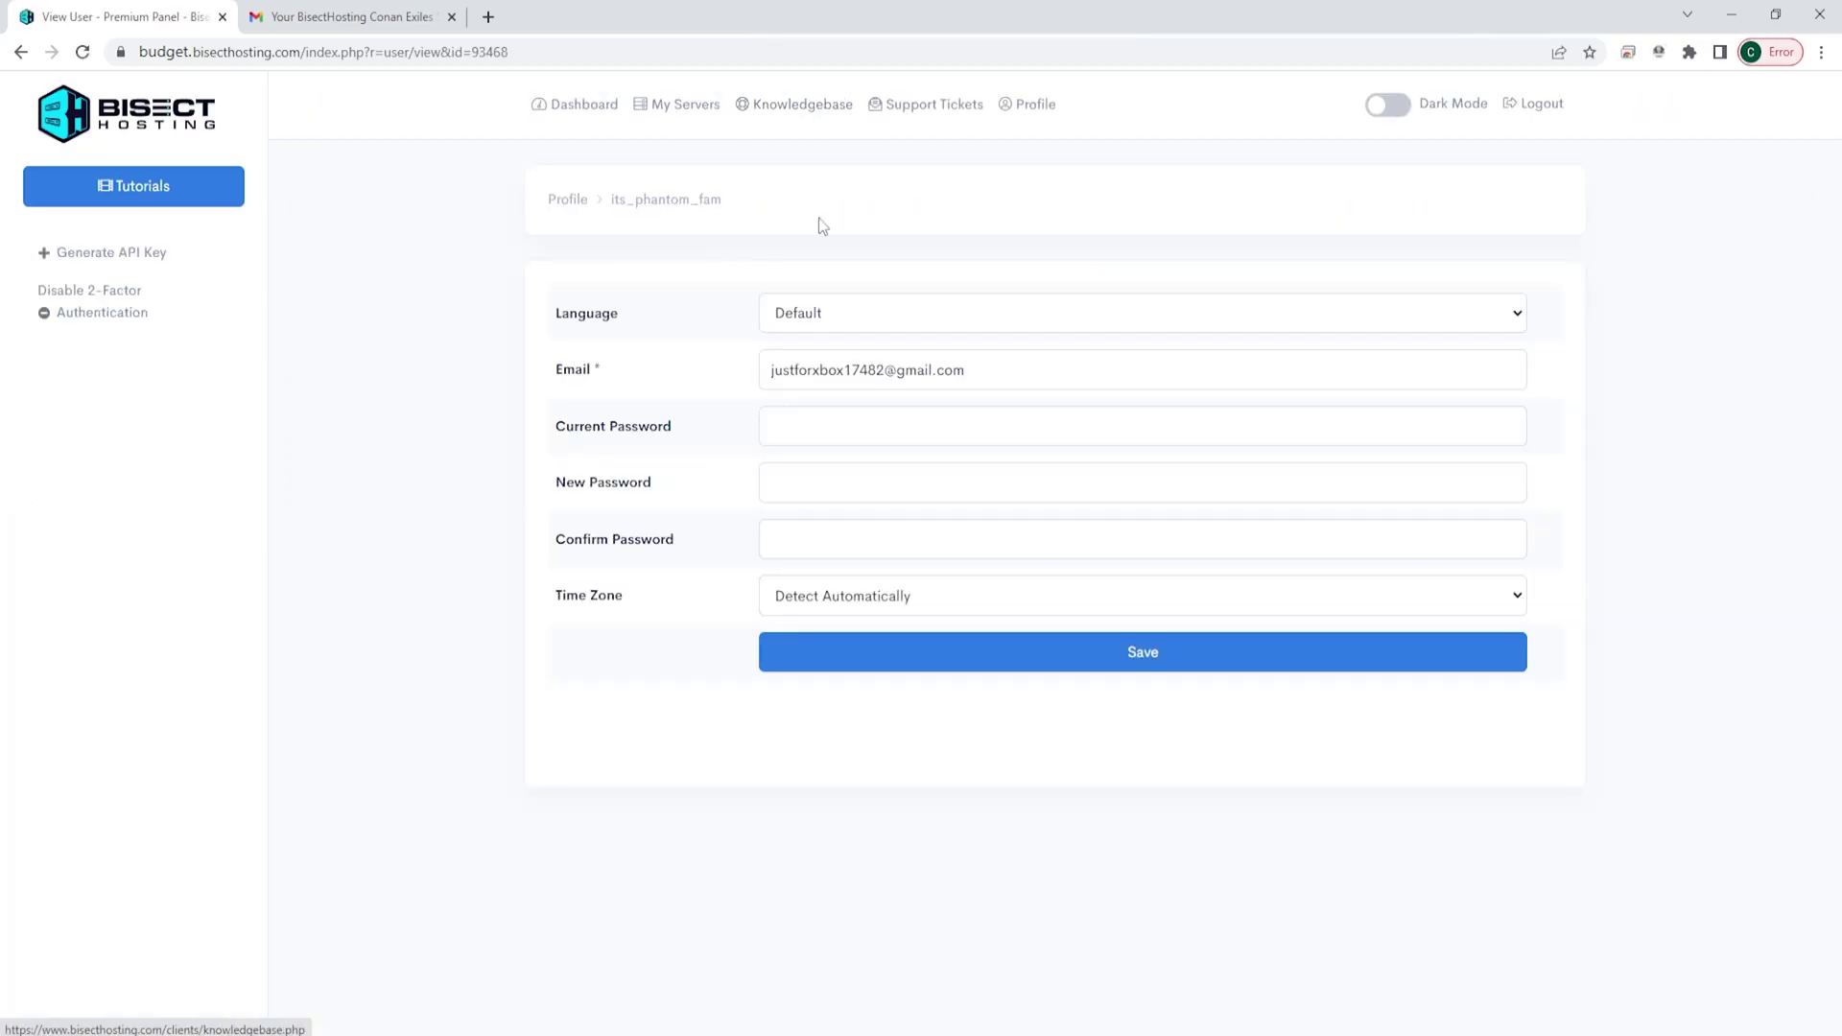
click(849, 430)
click(804, 491)
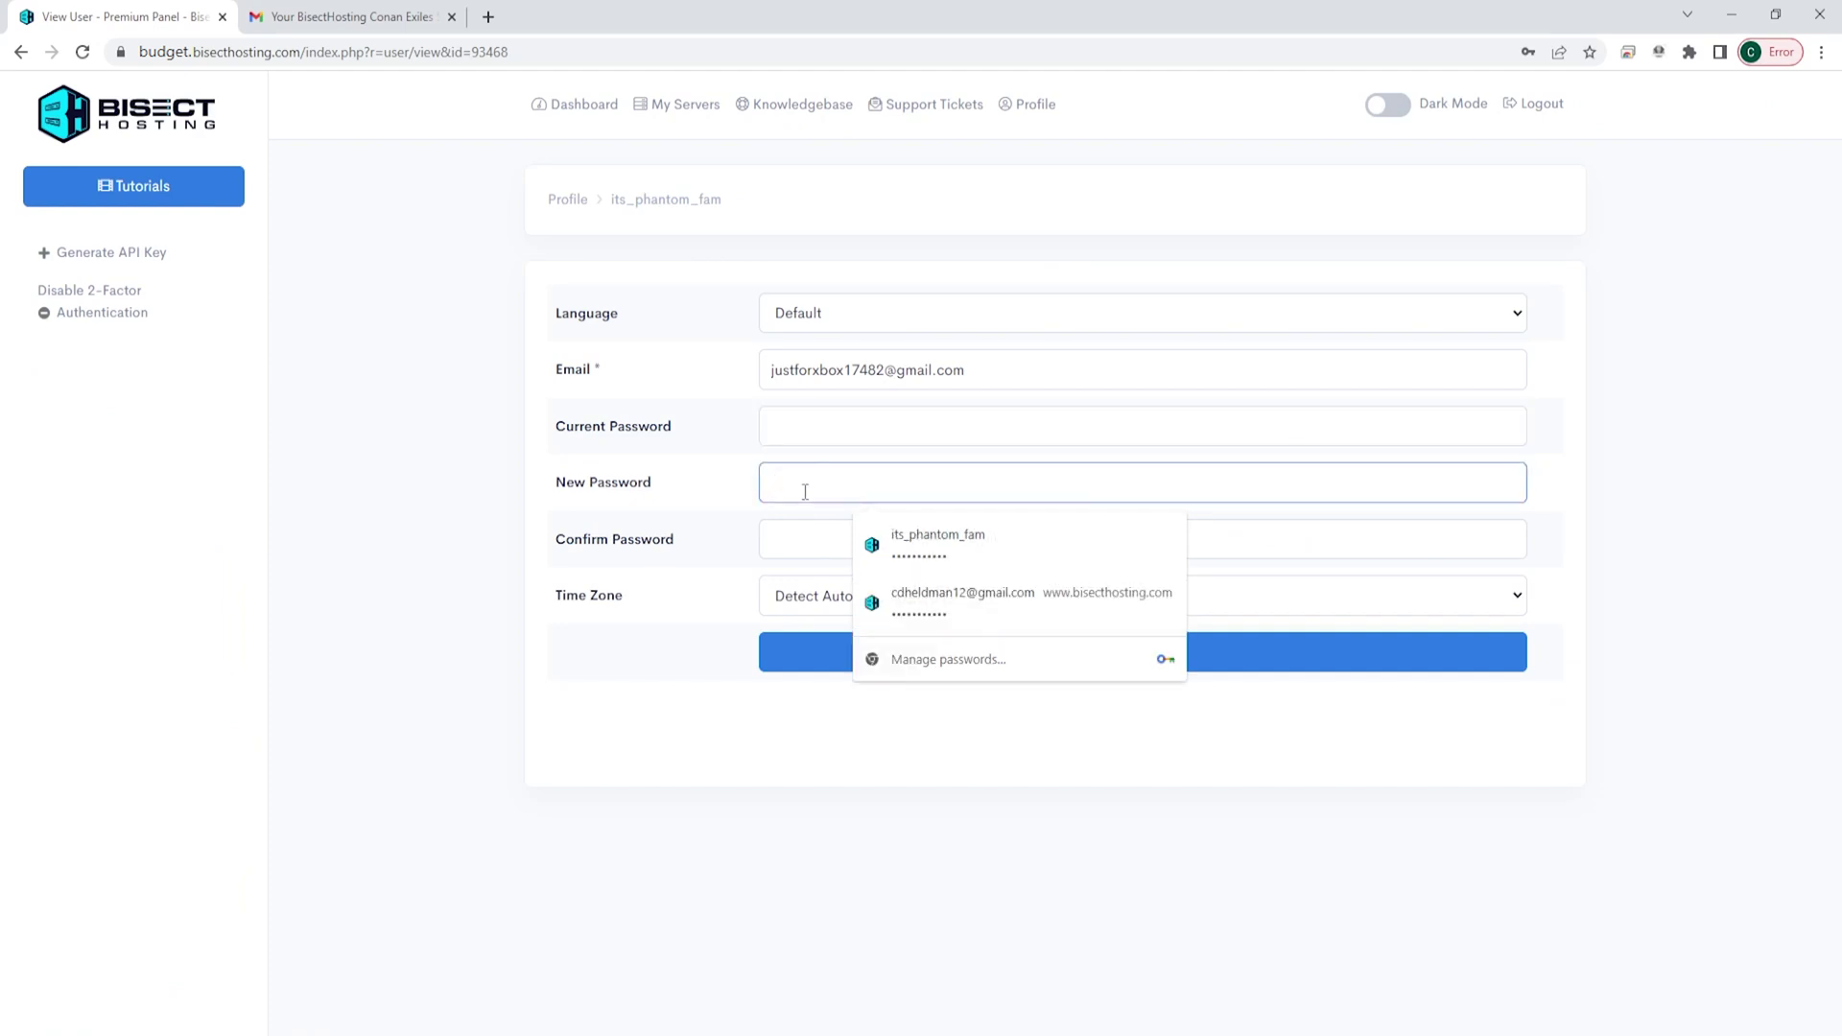
key(Tab)
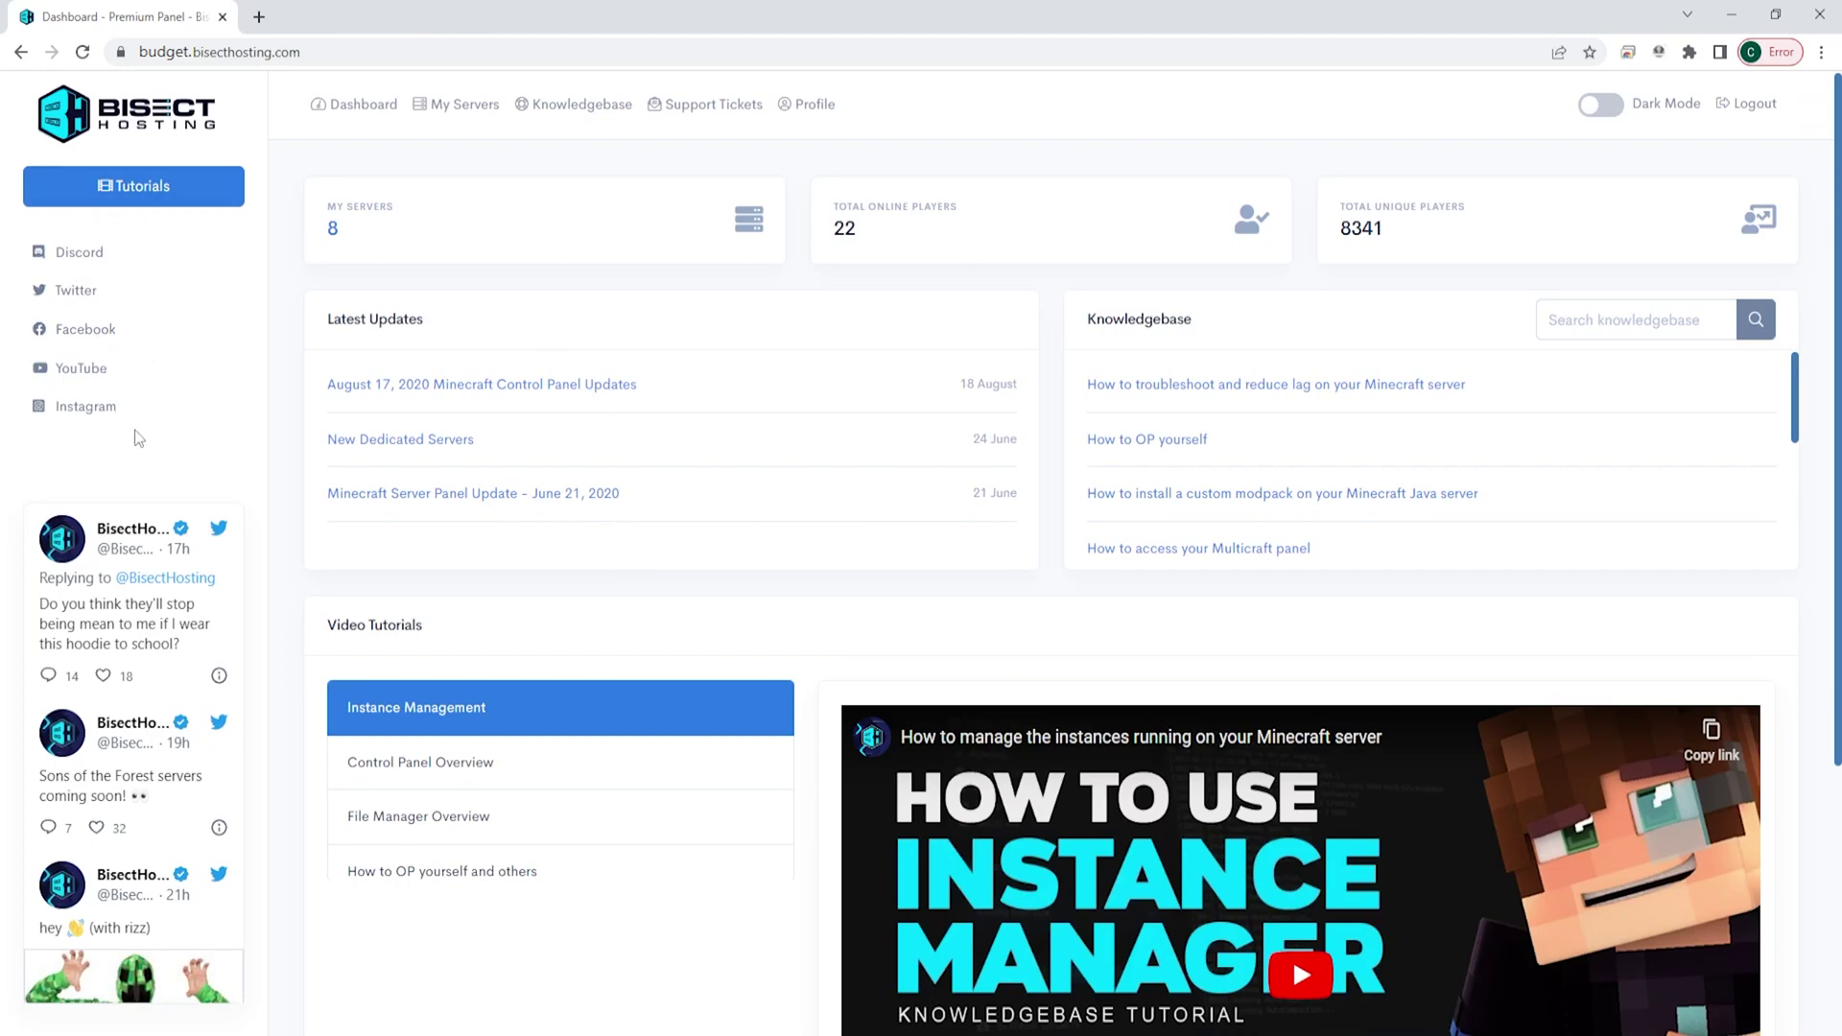
click(173, 192)
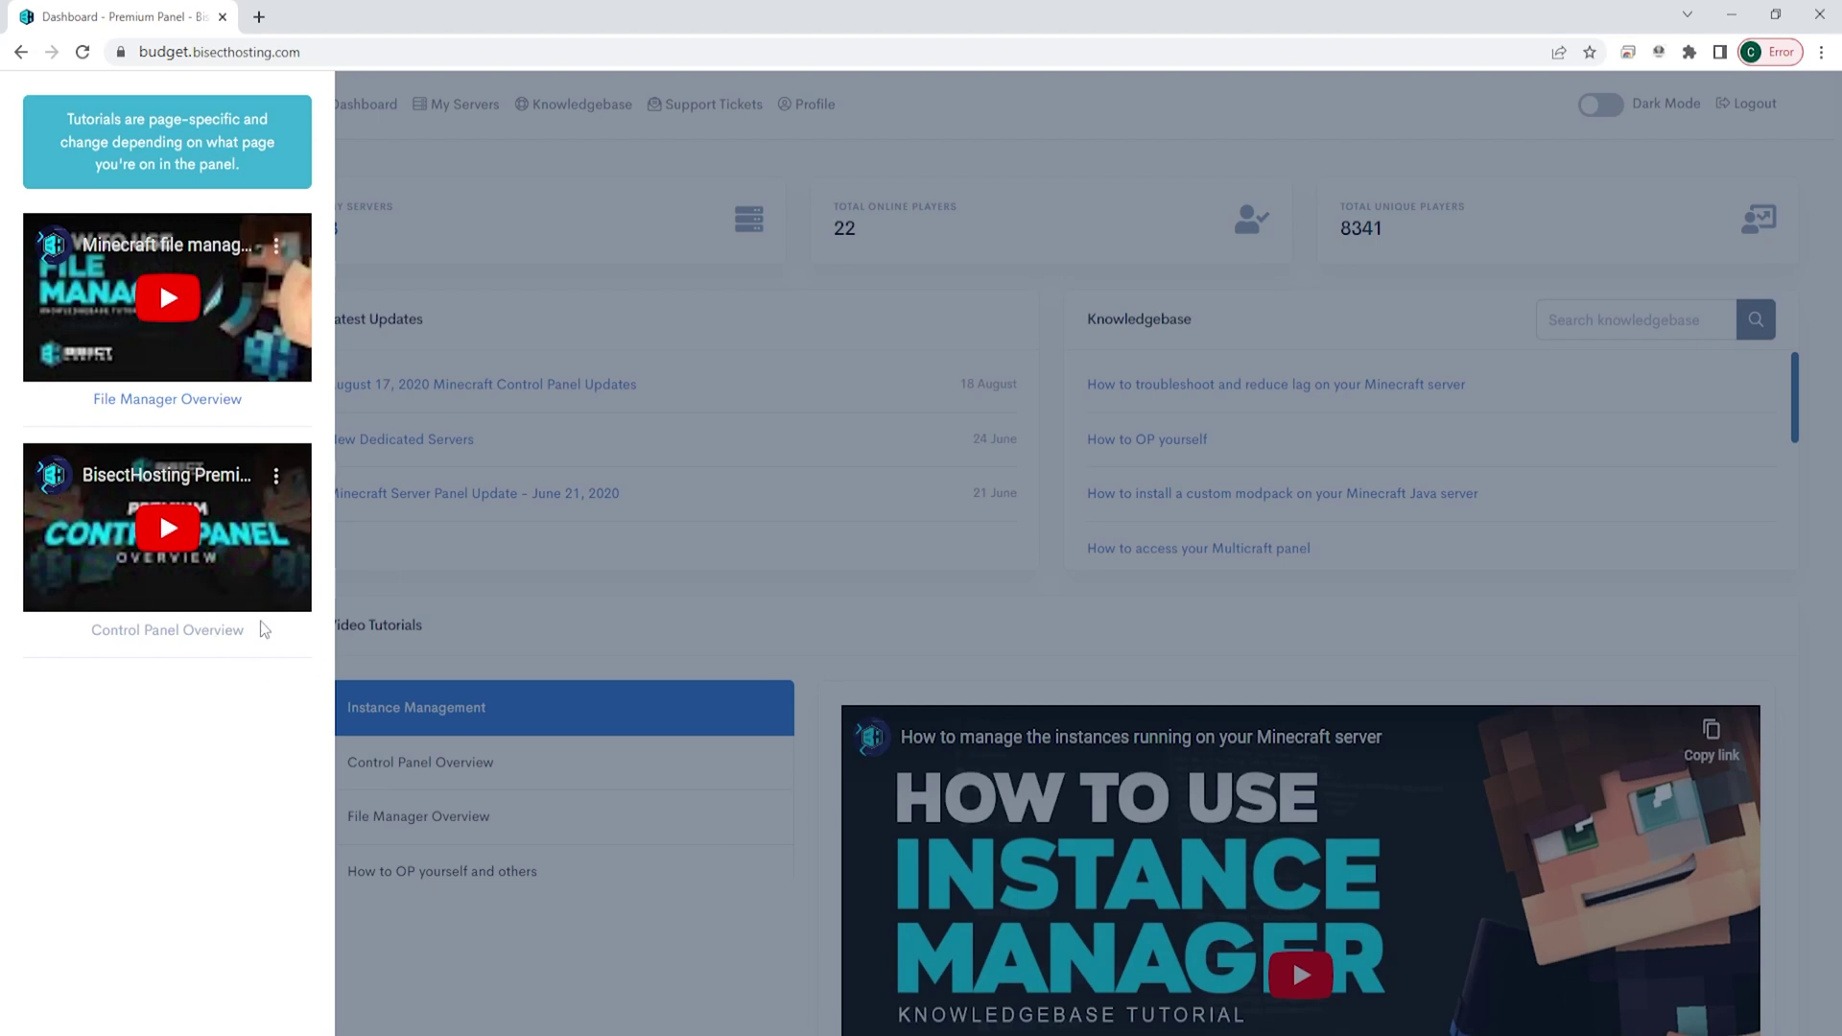
click(619, 577)
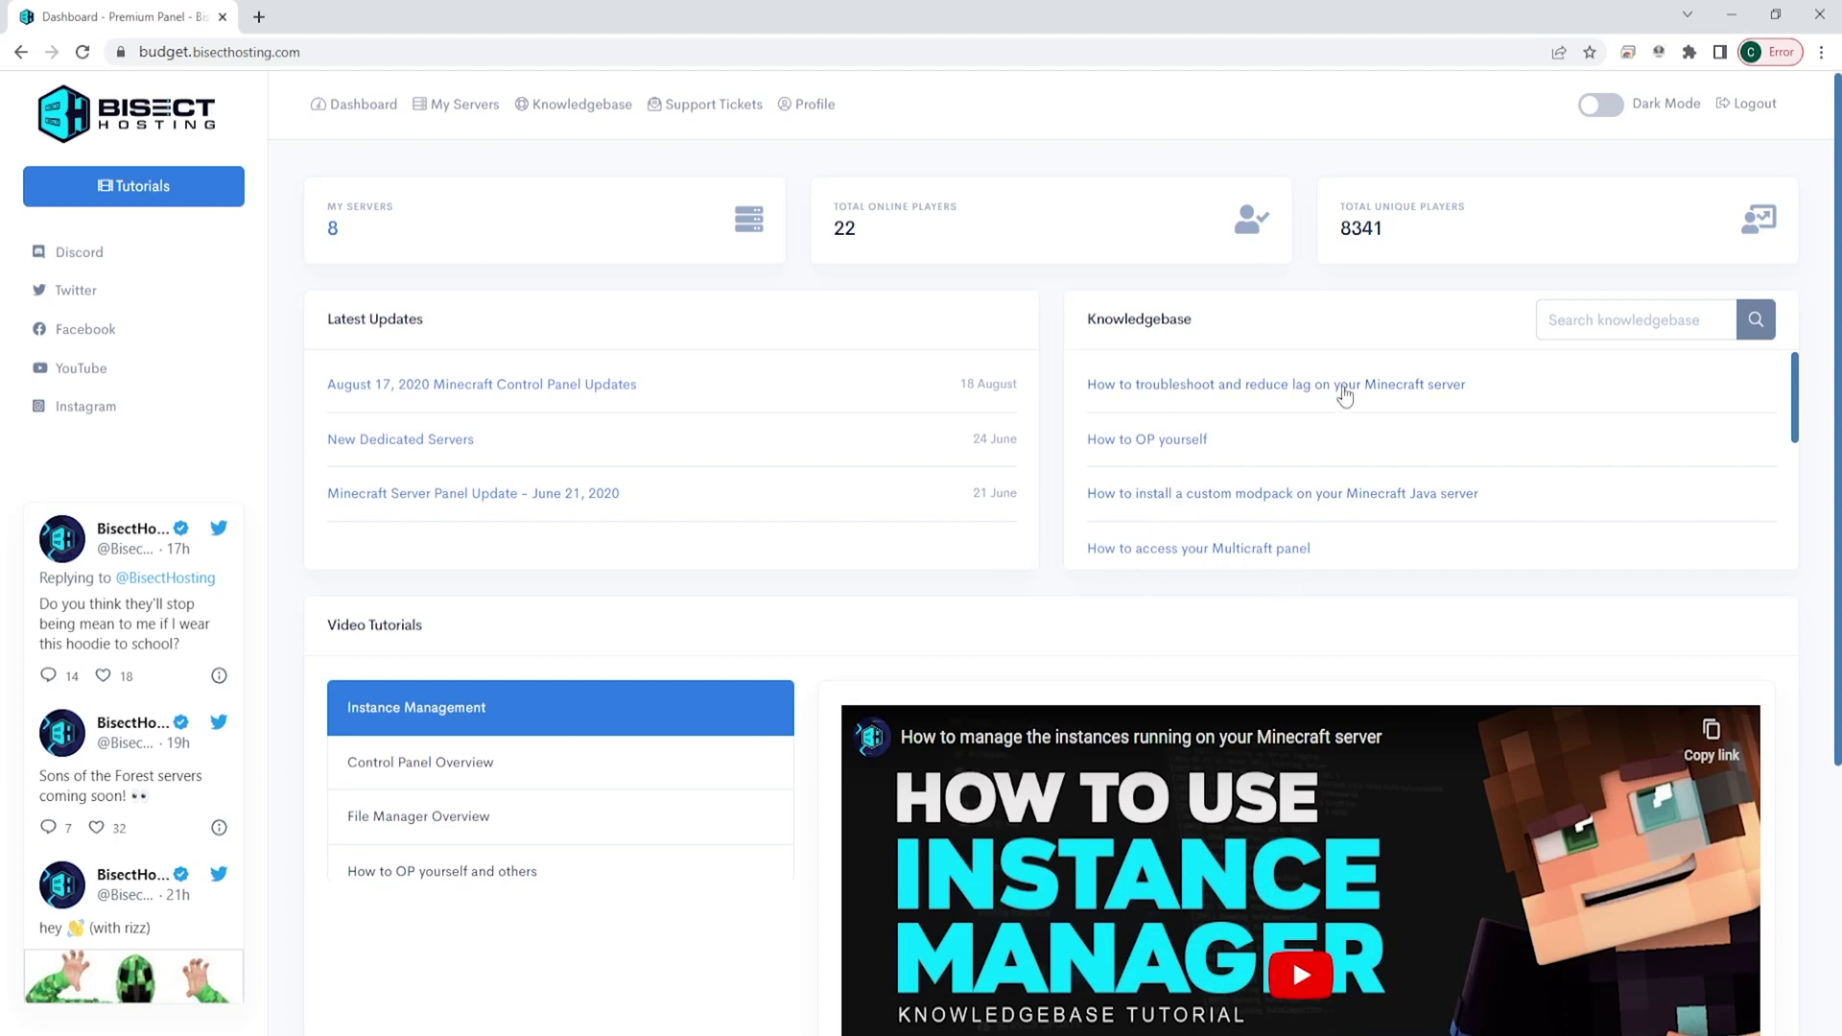
scroll(1381, 388, down, 3)
scroll(585, 562, down, 1)
scroll(535, 561, down, 1)
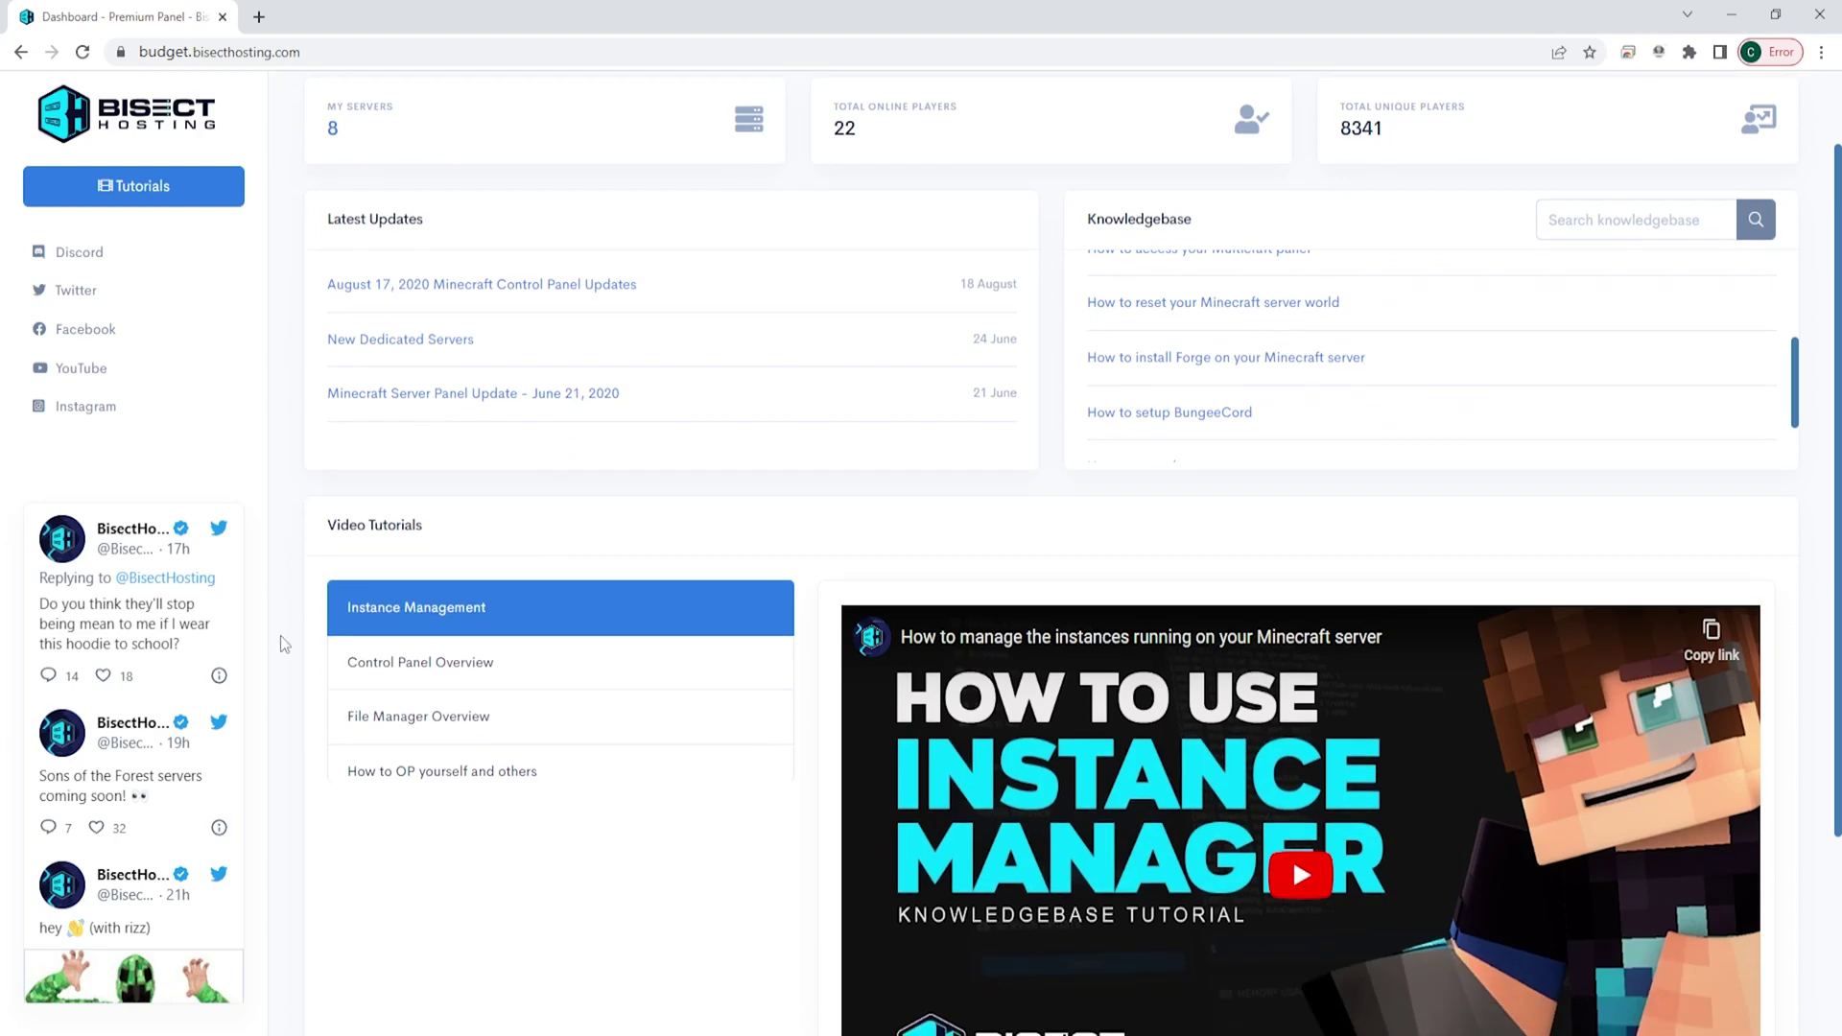
click(539, 683)
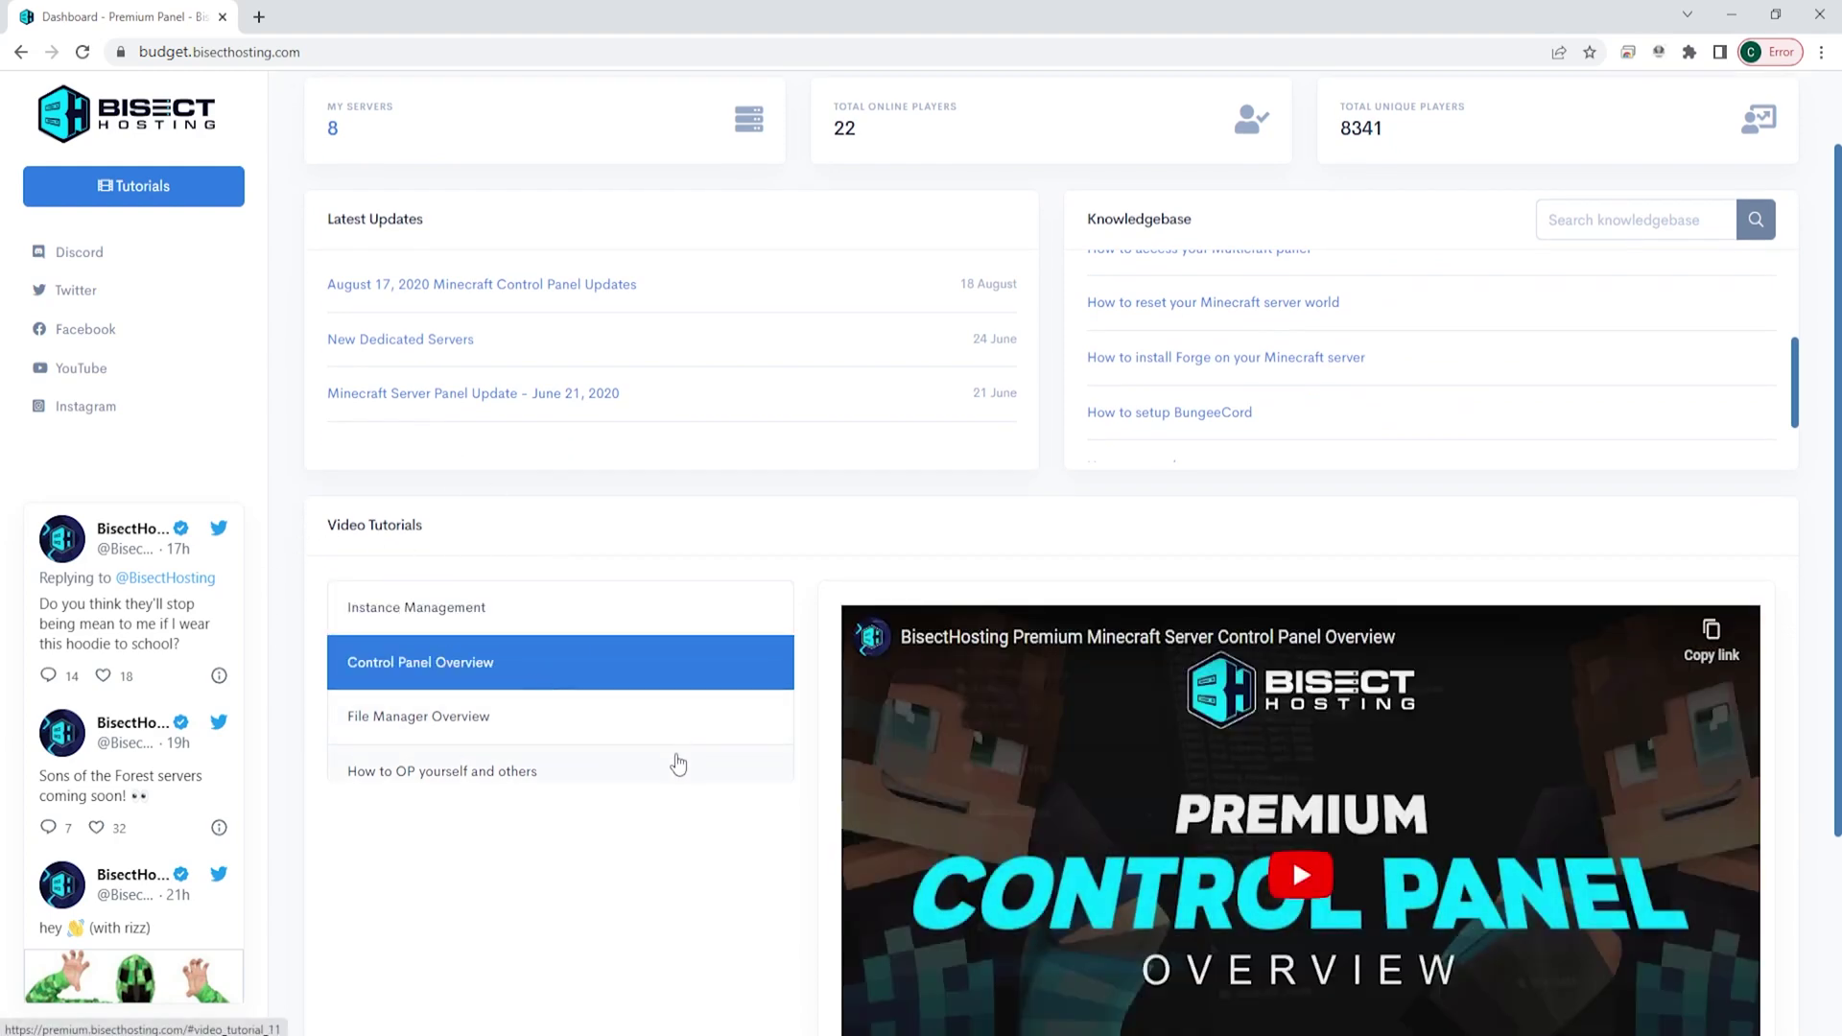
scroll(605, 708, up, 2)
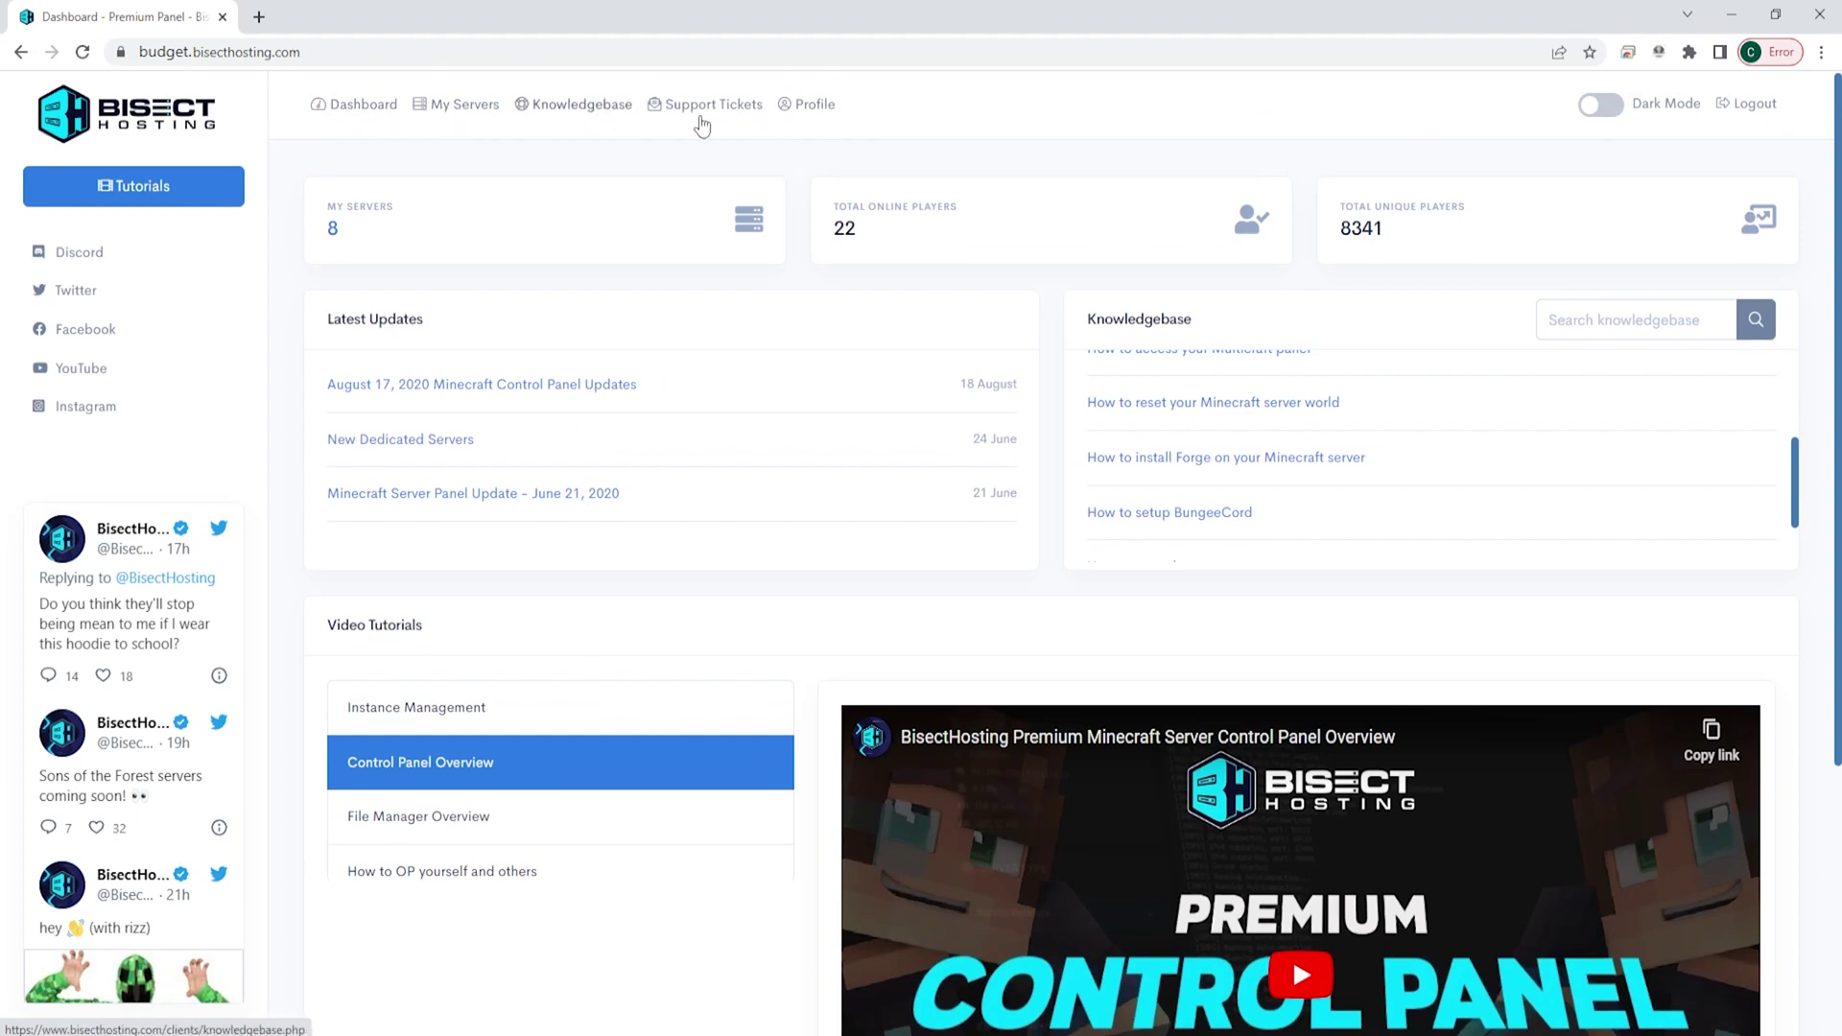
click(1614, 112)
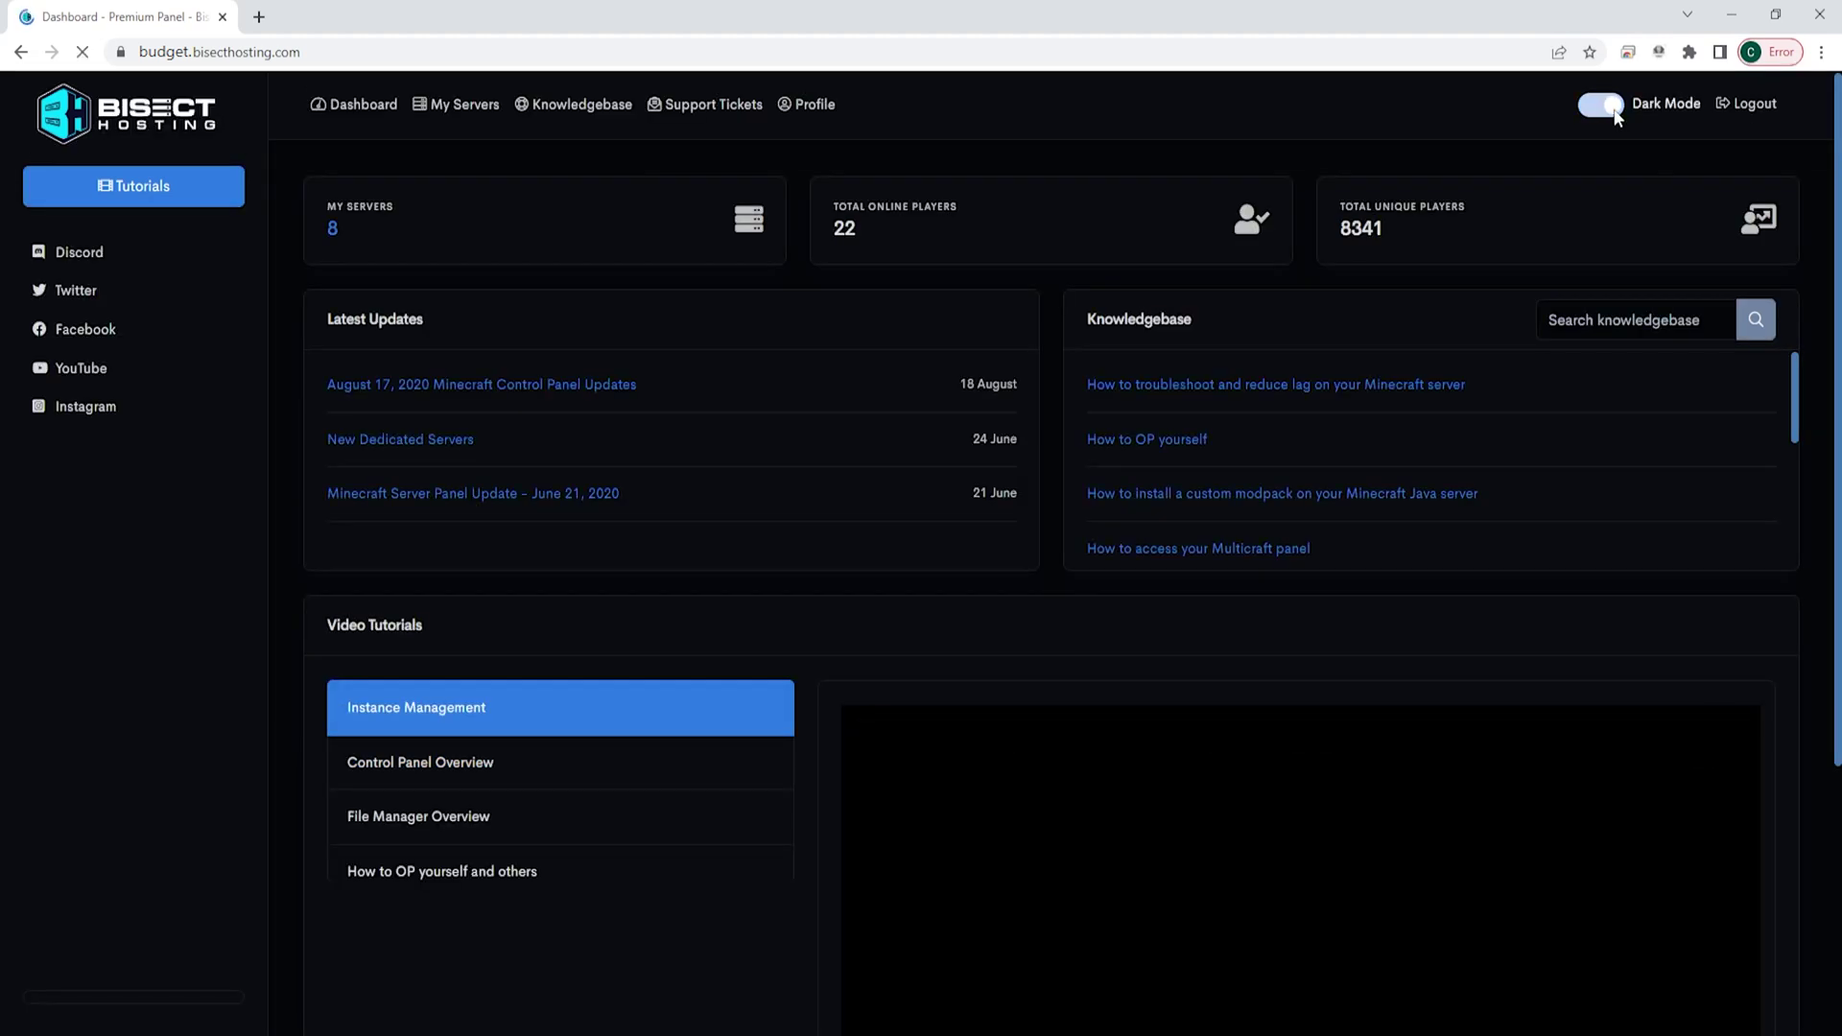
click(1614, 109)
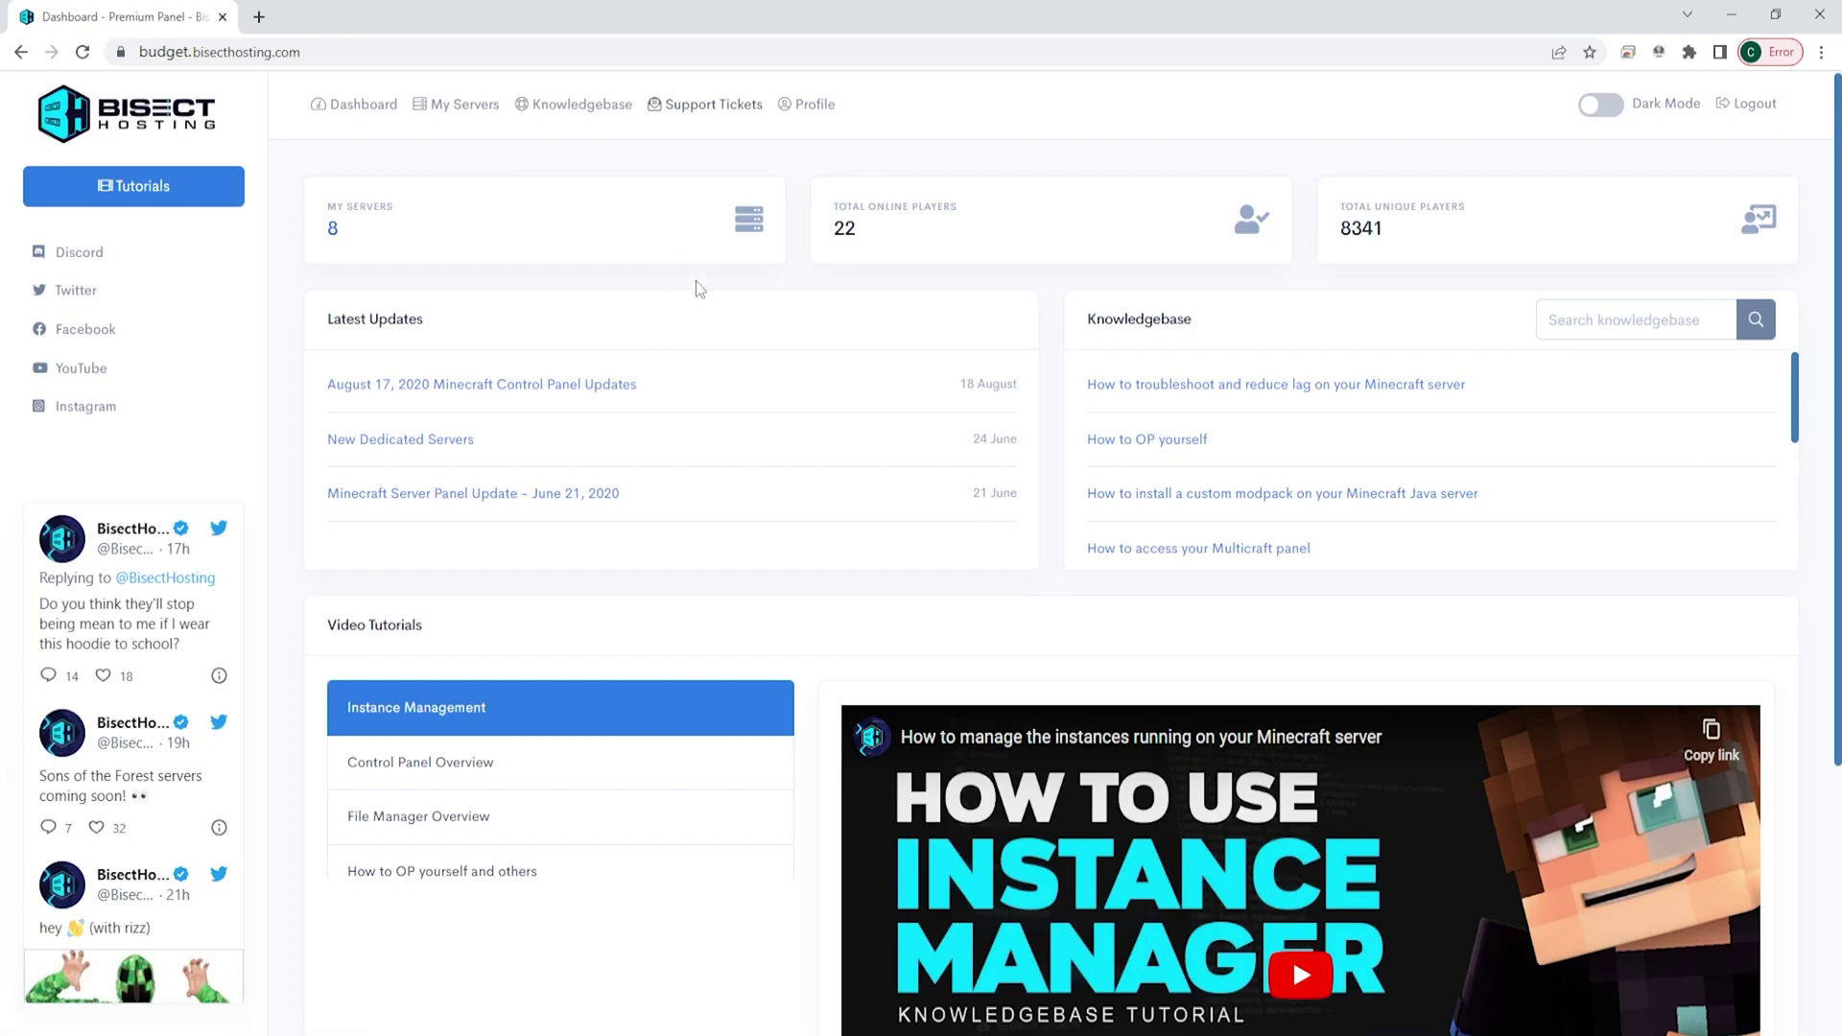
Open Test Server from My Servers, glance at the server switcher, and scroll its home page
click(536, 237)
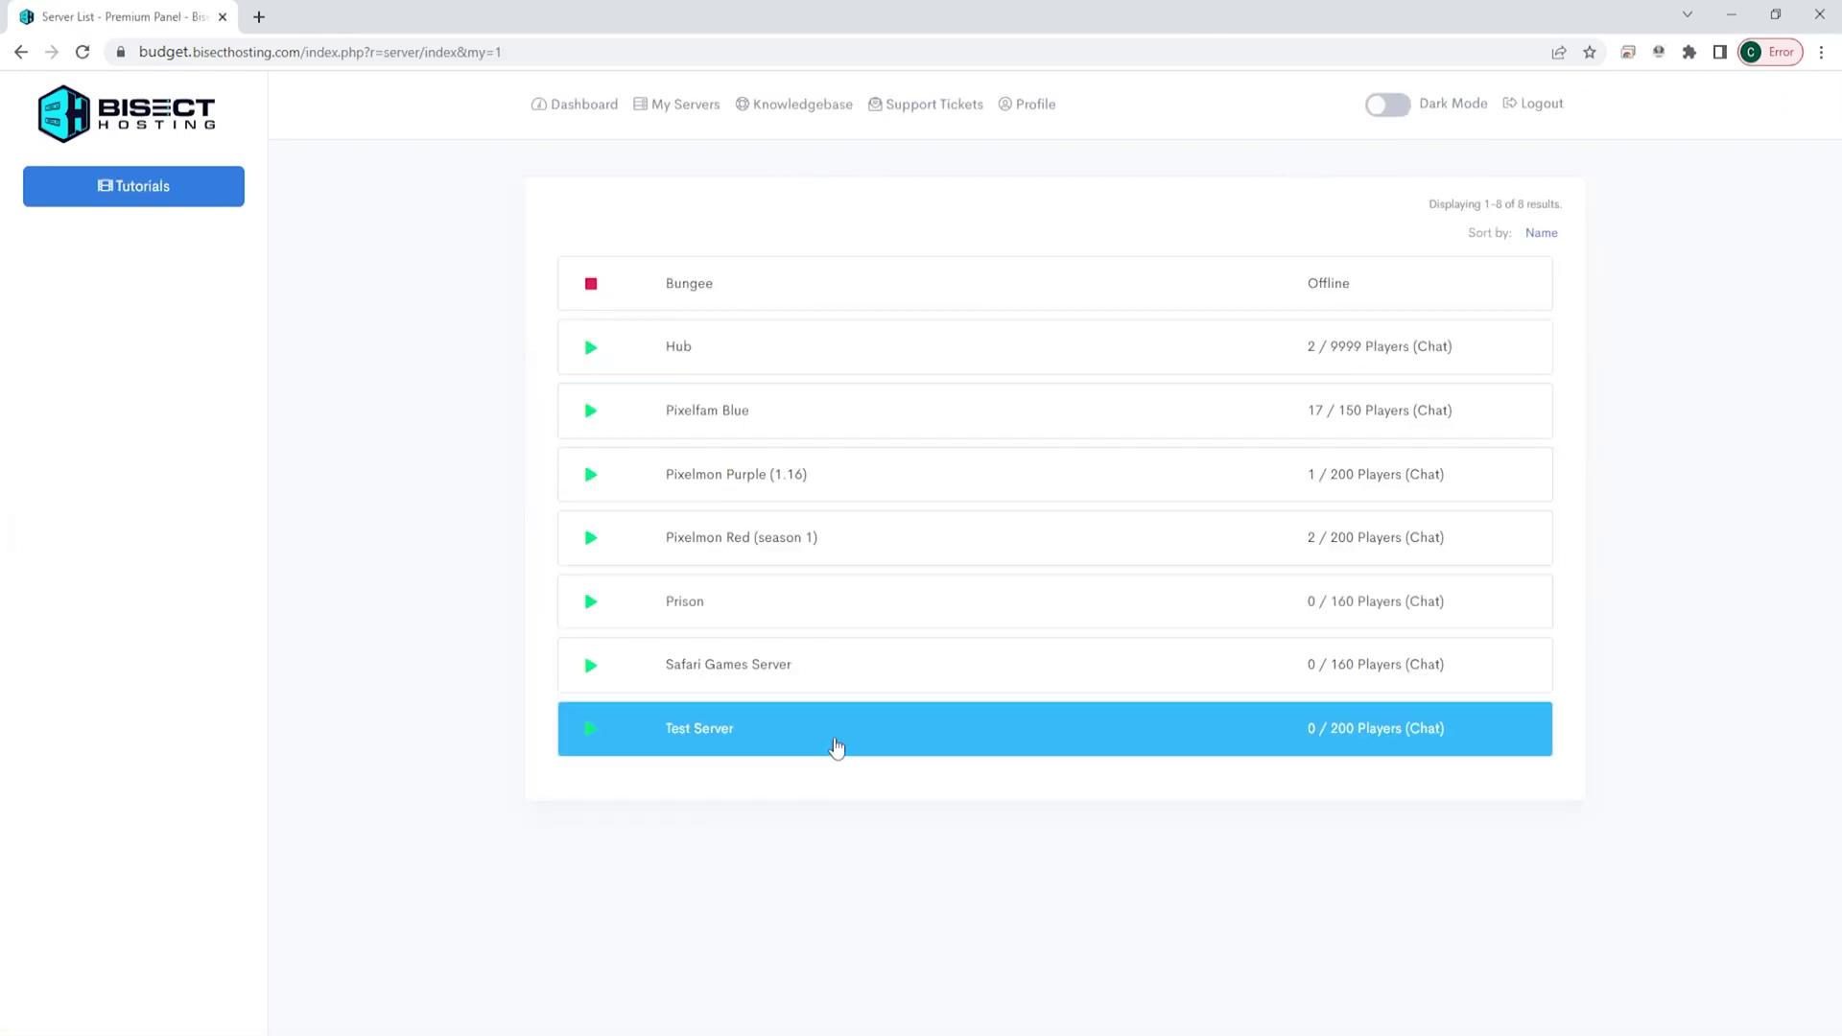
click(837, 747)
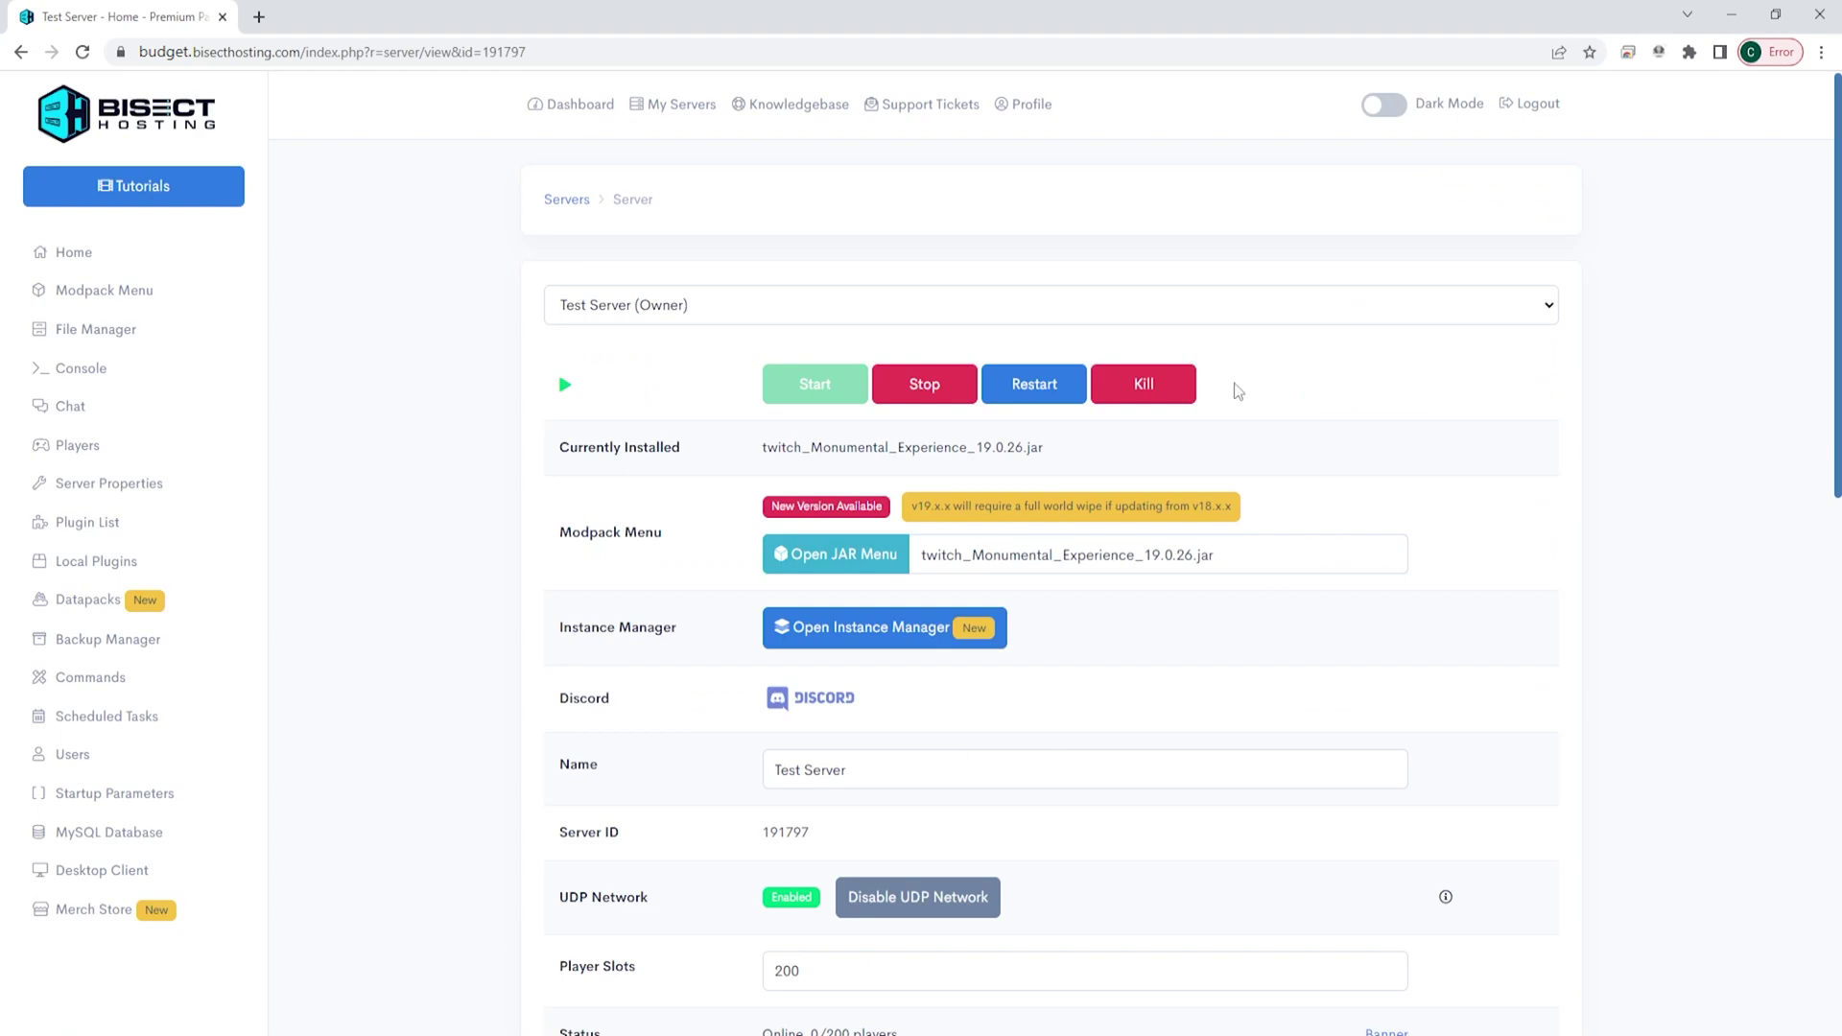
click(719, 308)
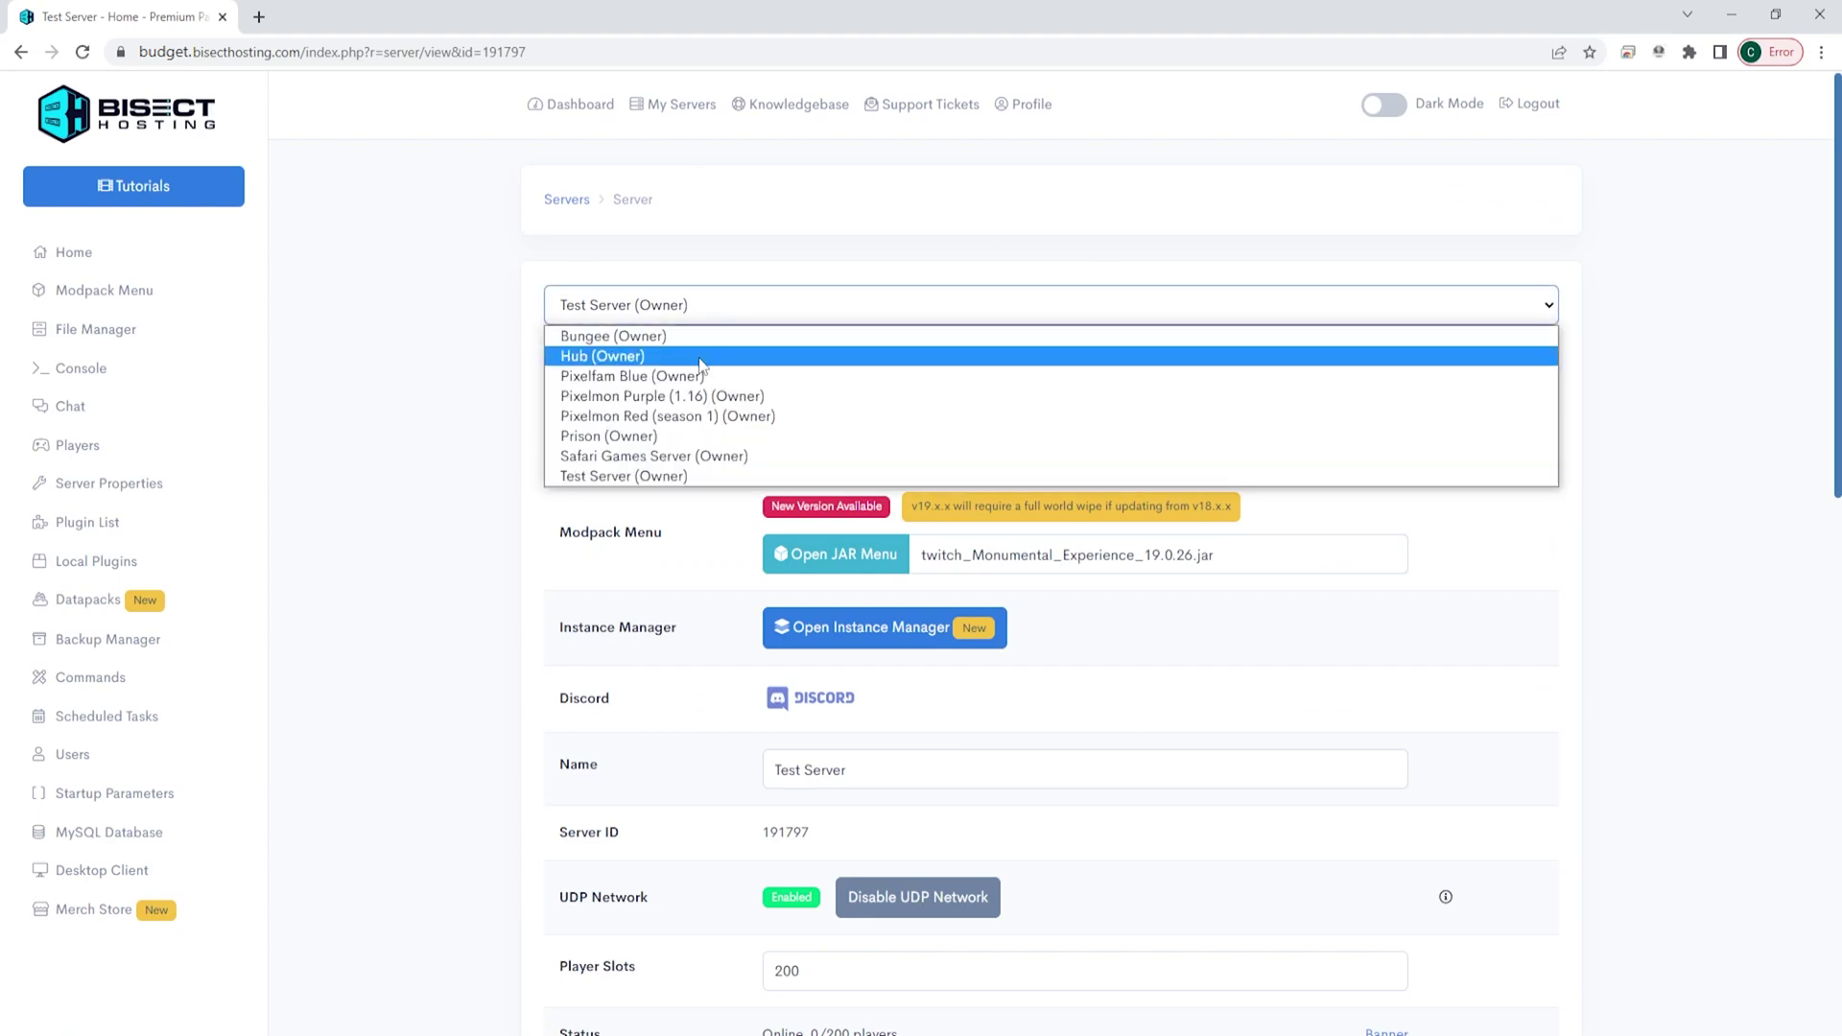
click(452, 407)
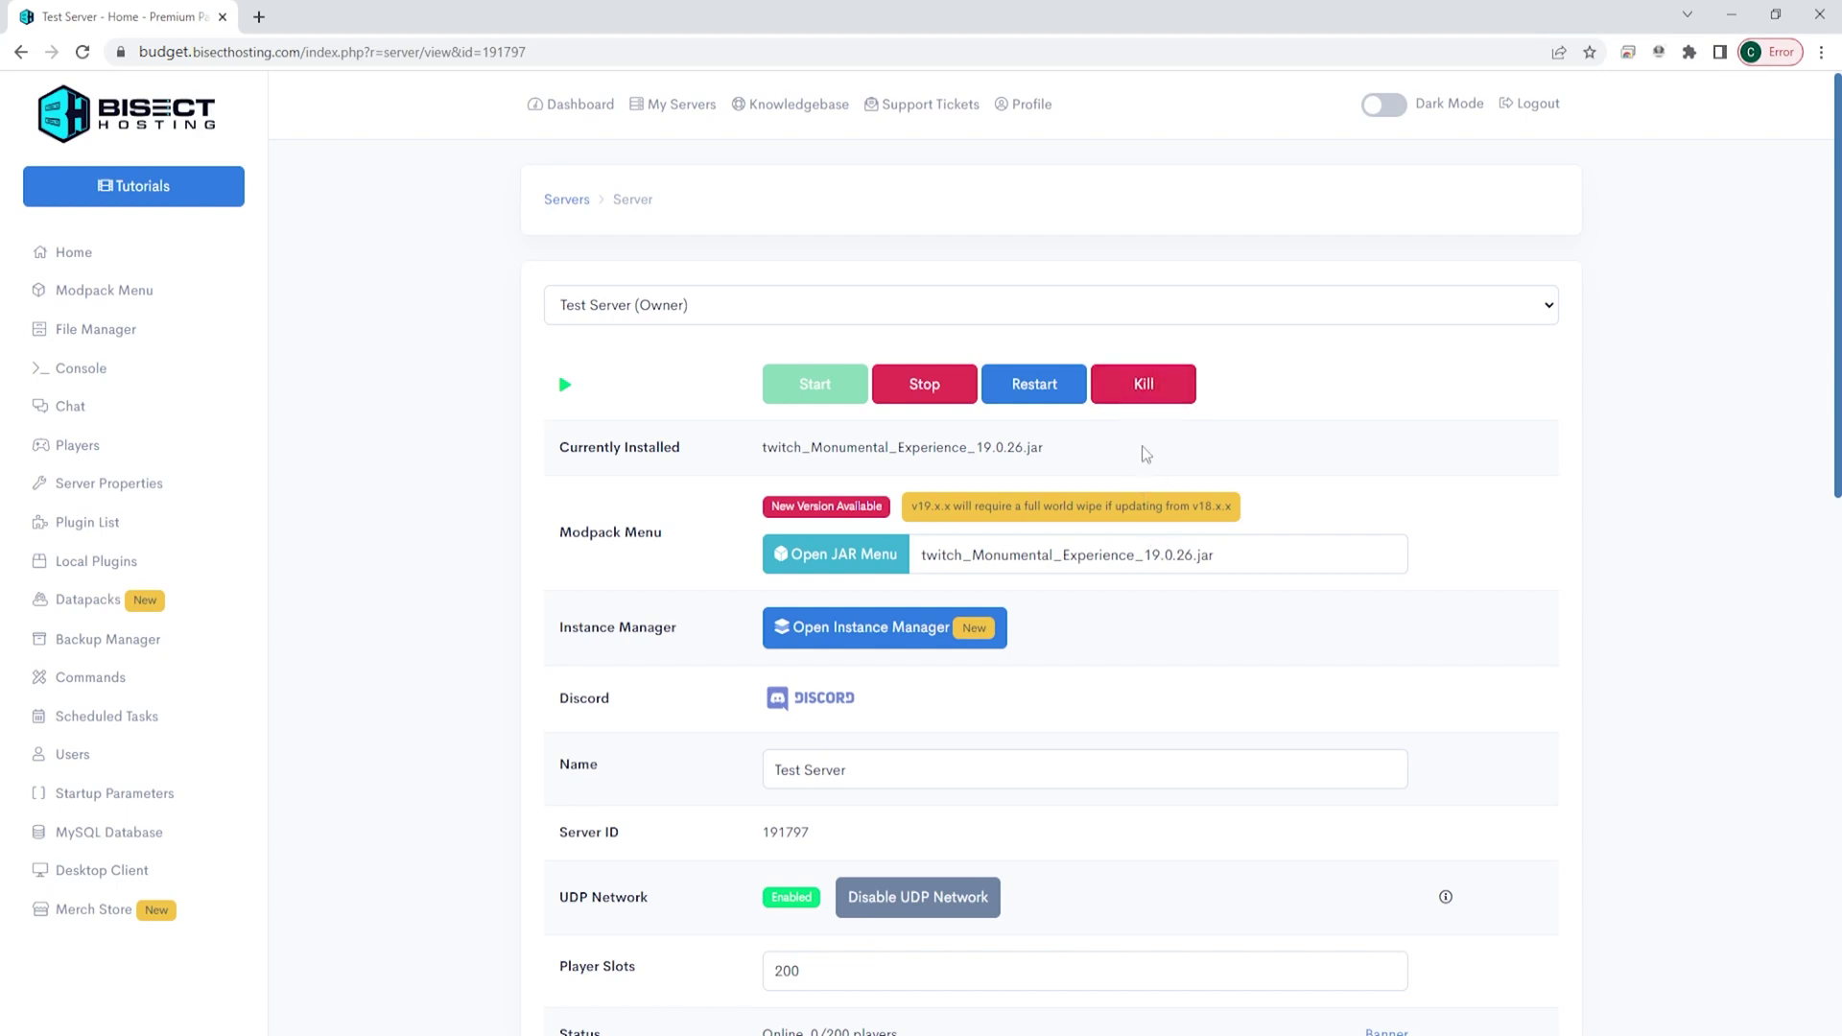
scroll(1140, 454, down, 2)
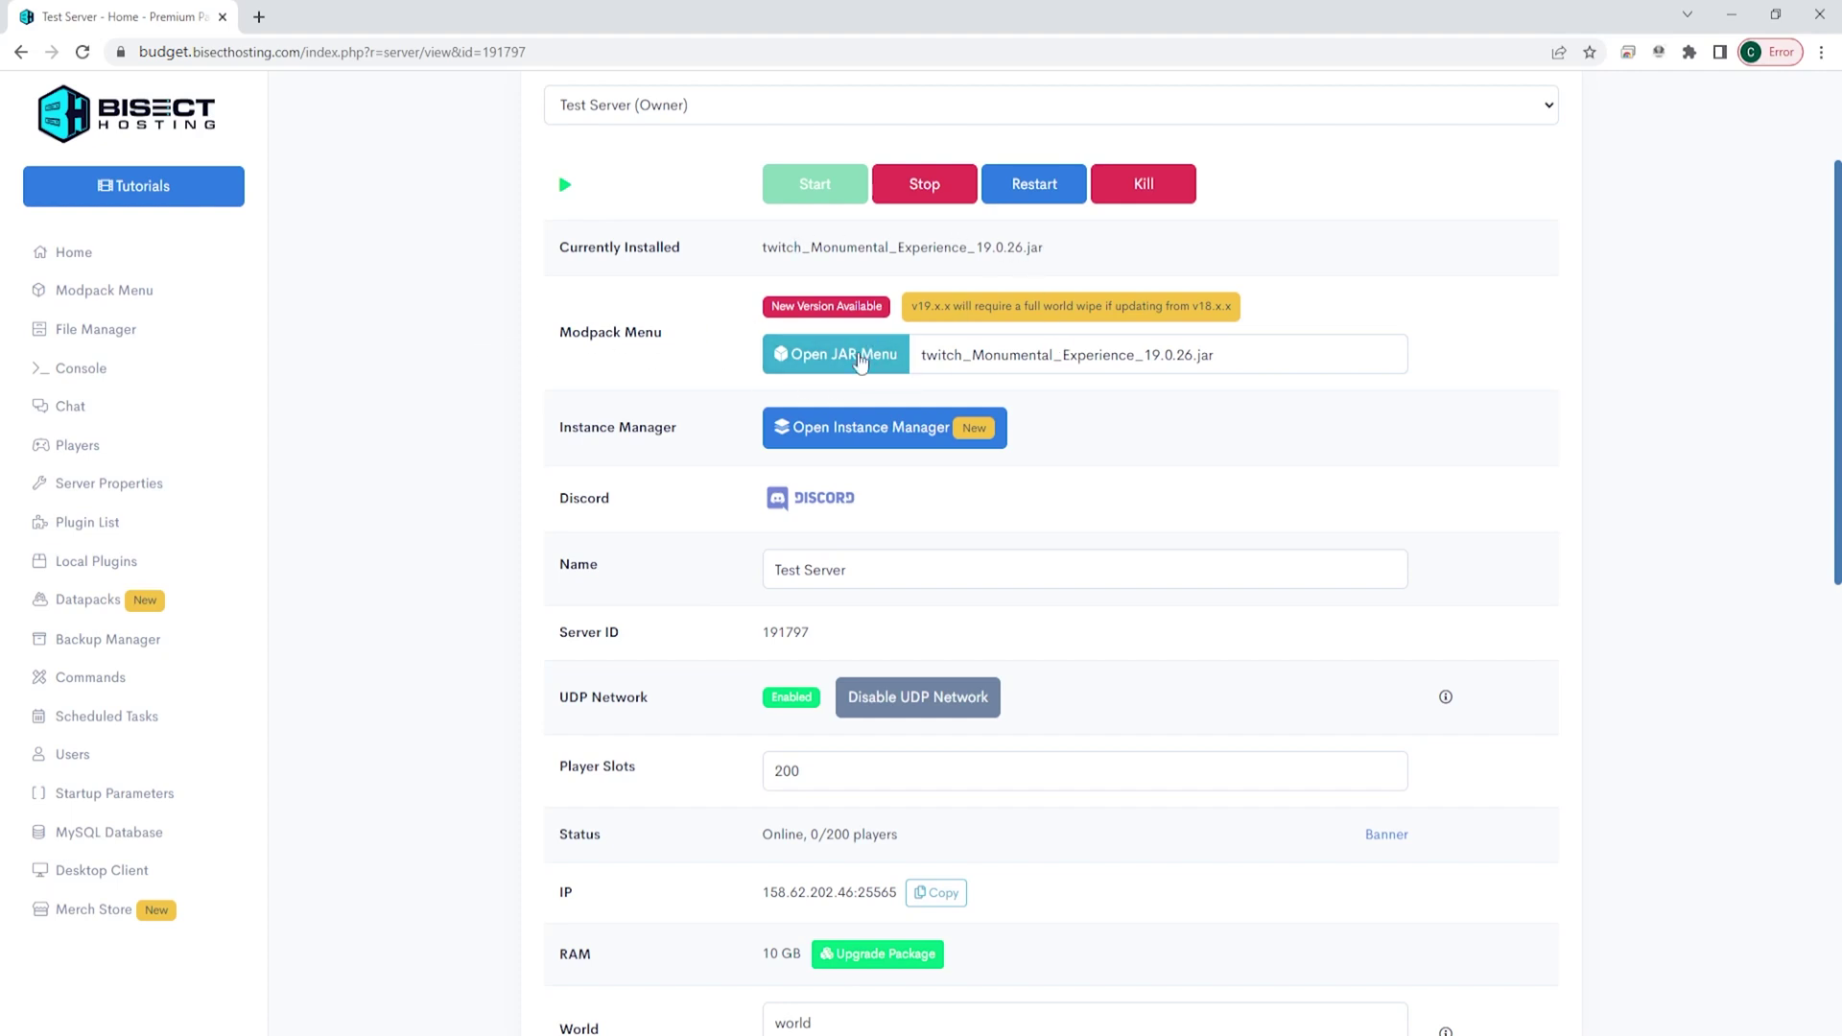
click(860, 343)
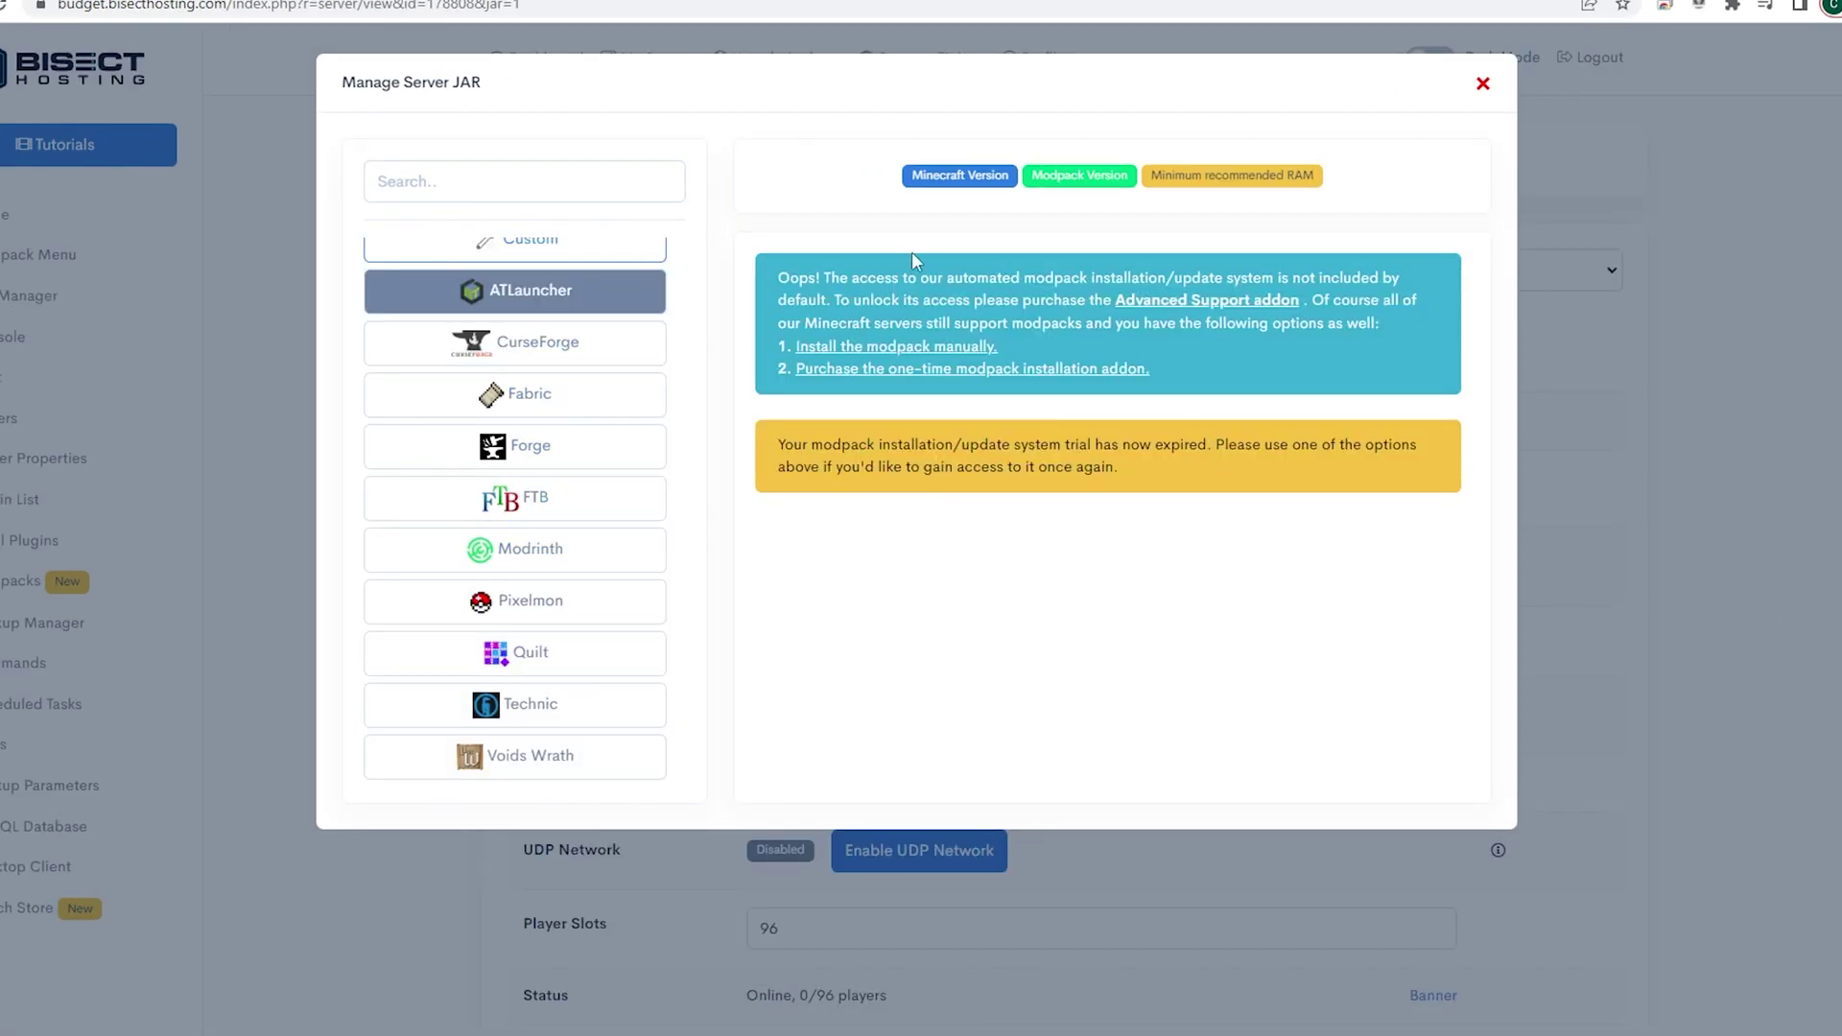
click(469, 350)
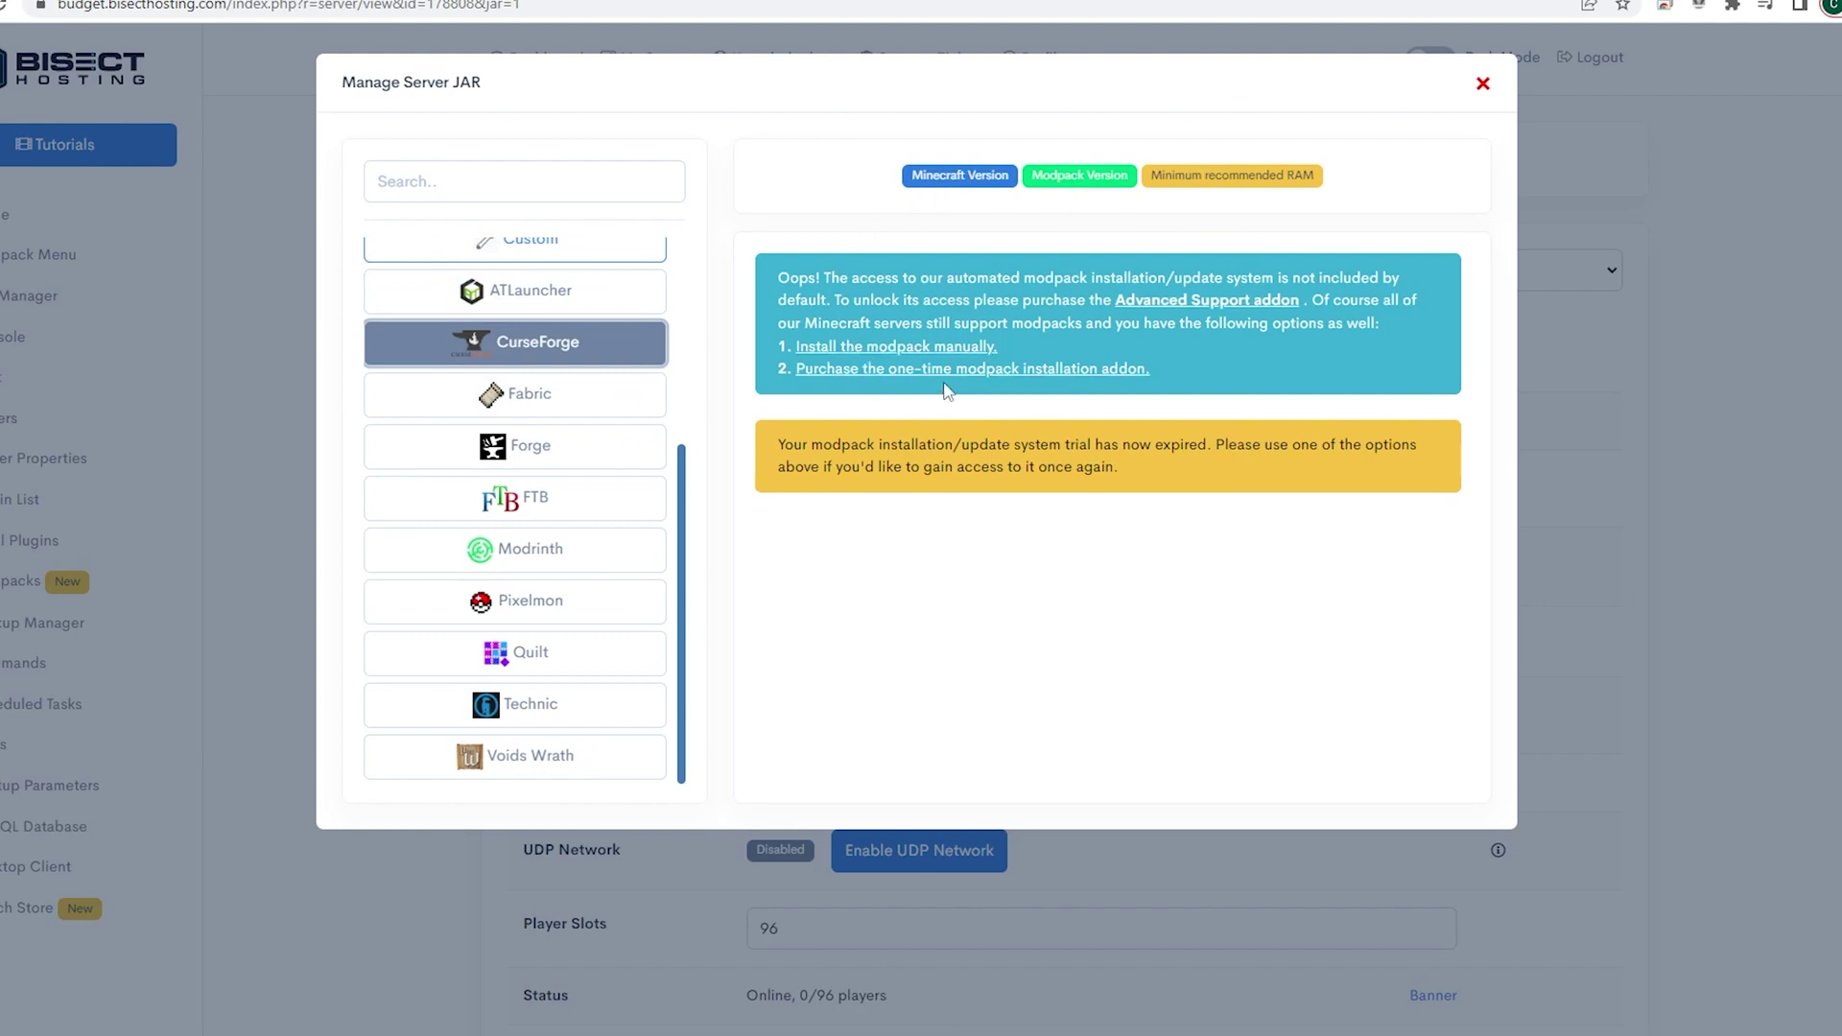
click(1246, 305)
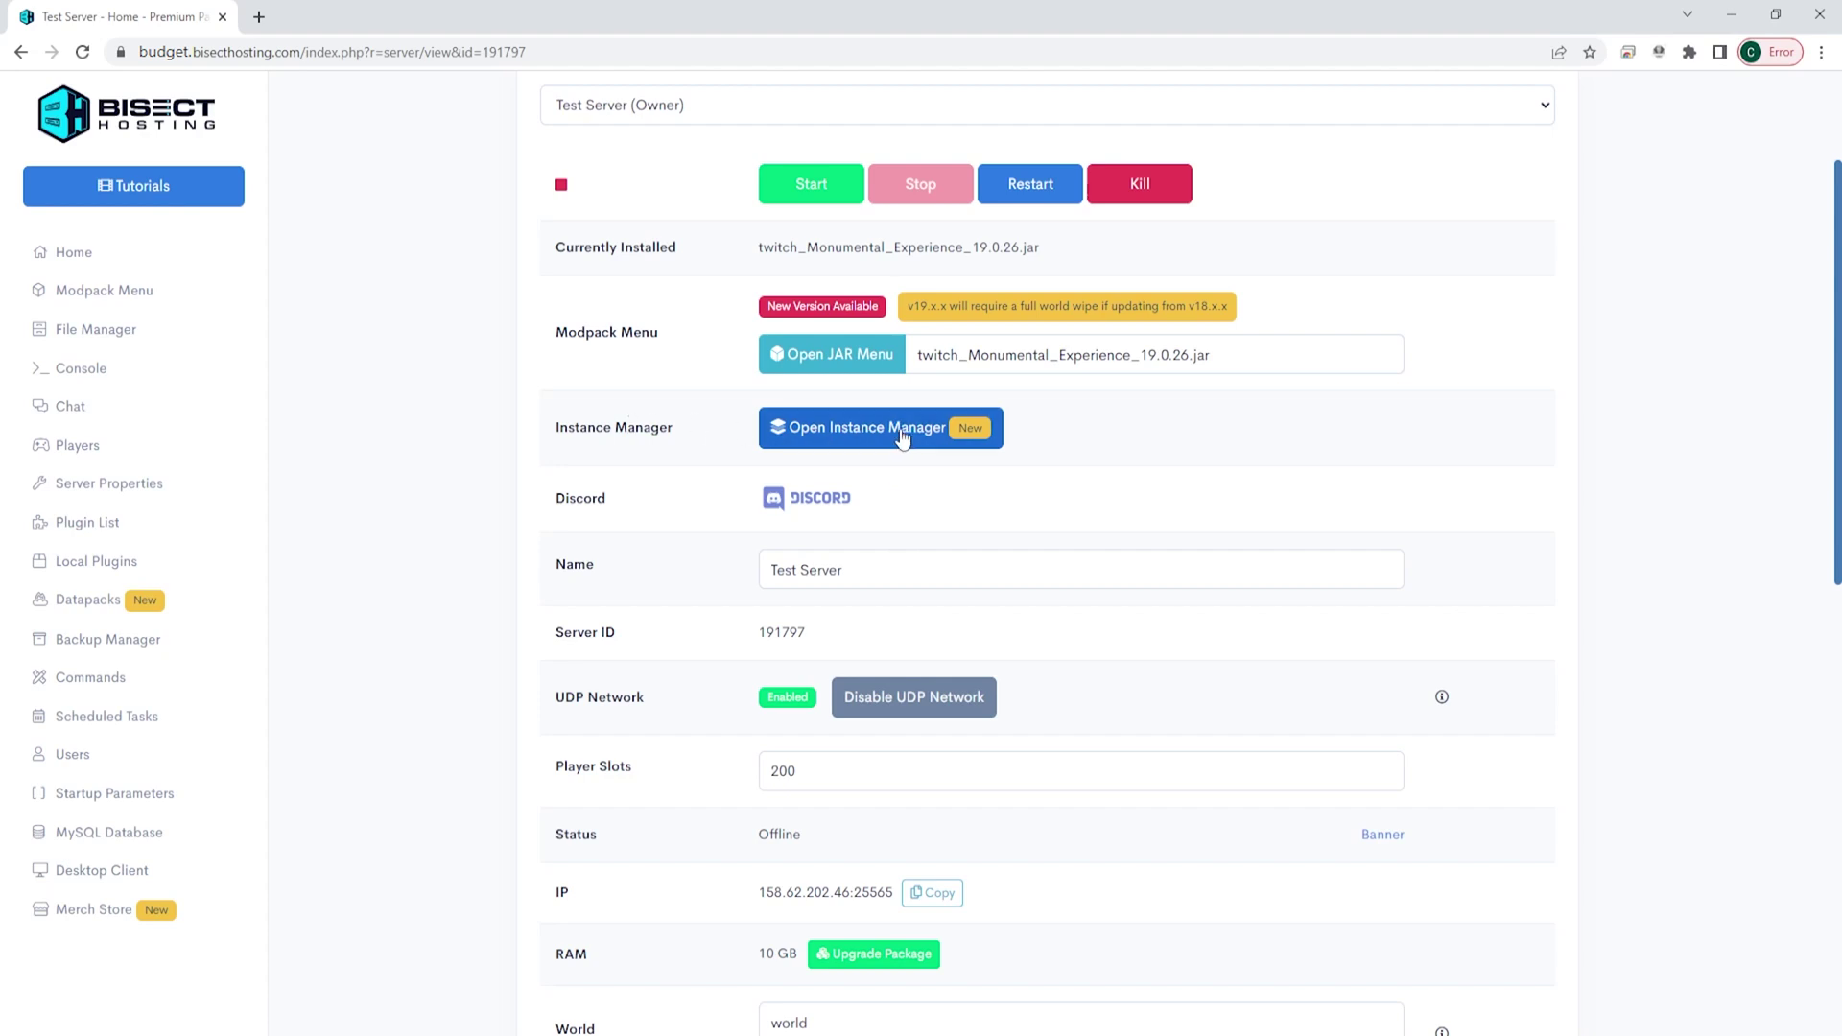
click(893, 434)
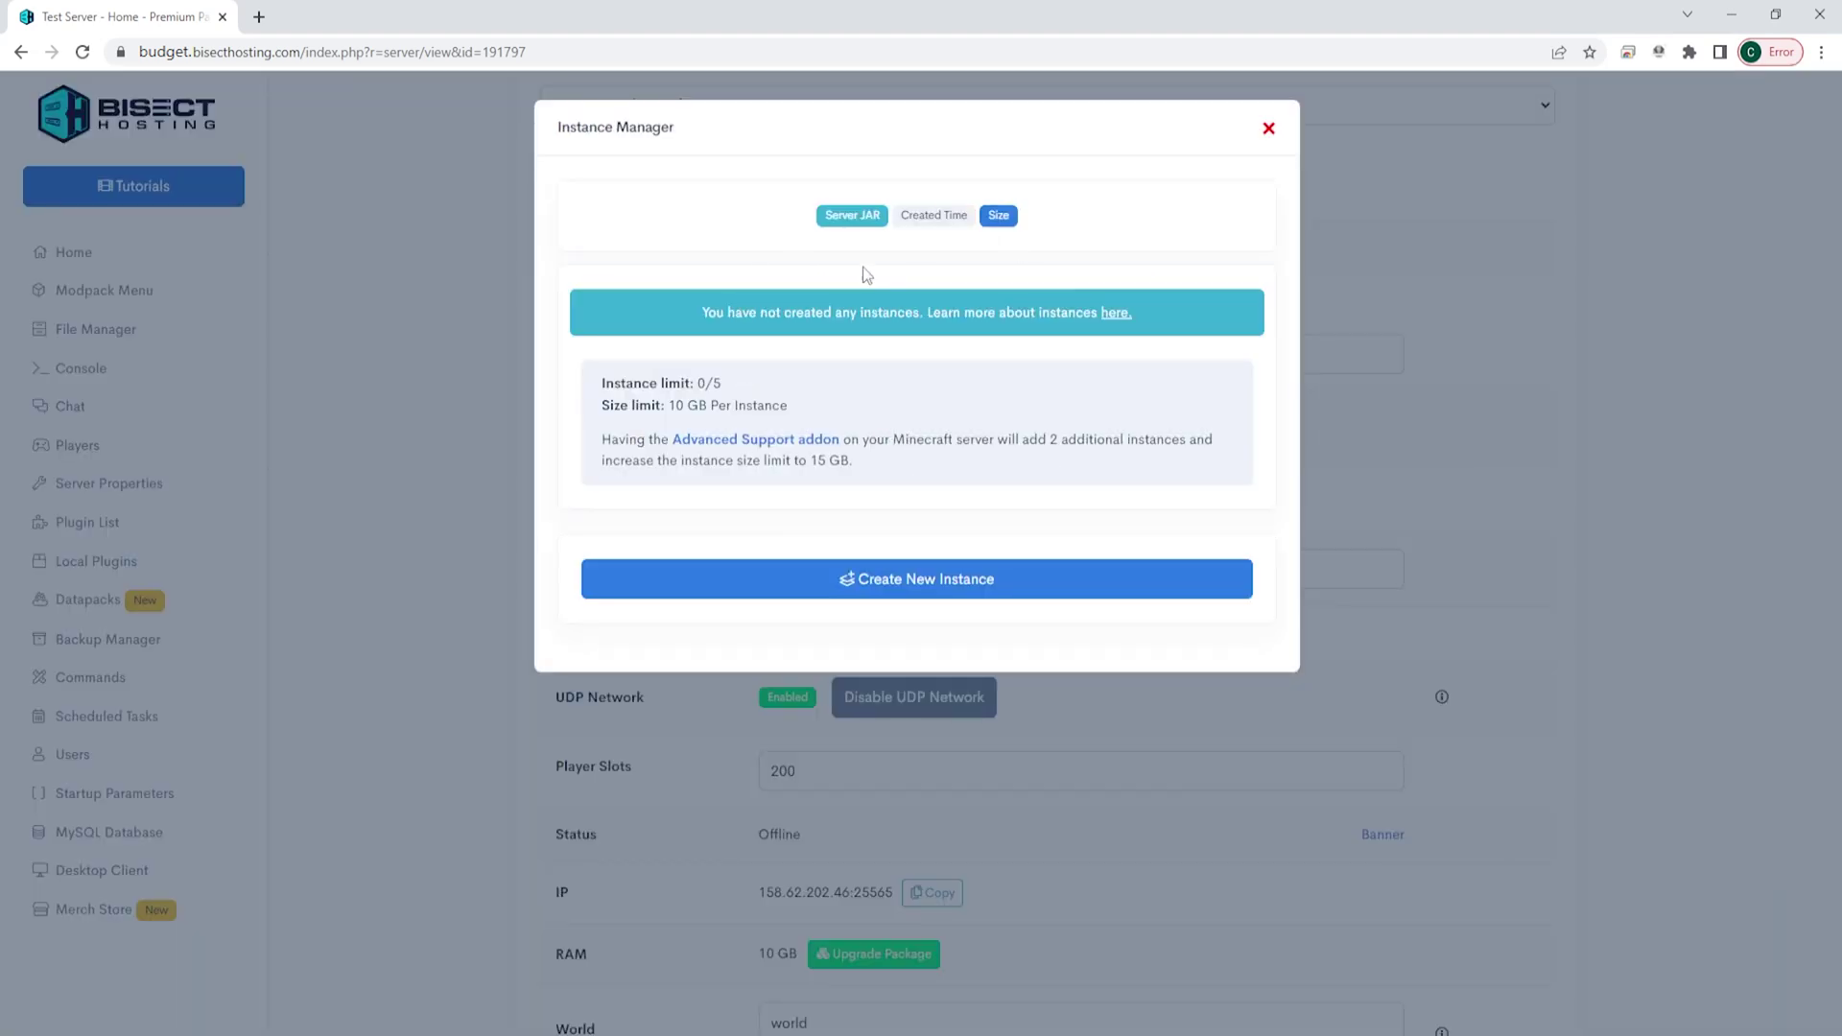
click(795, 566)
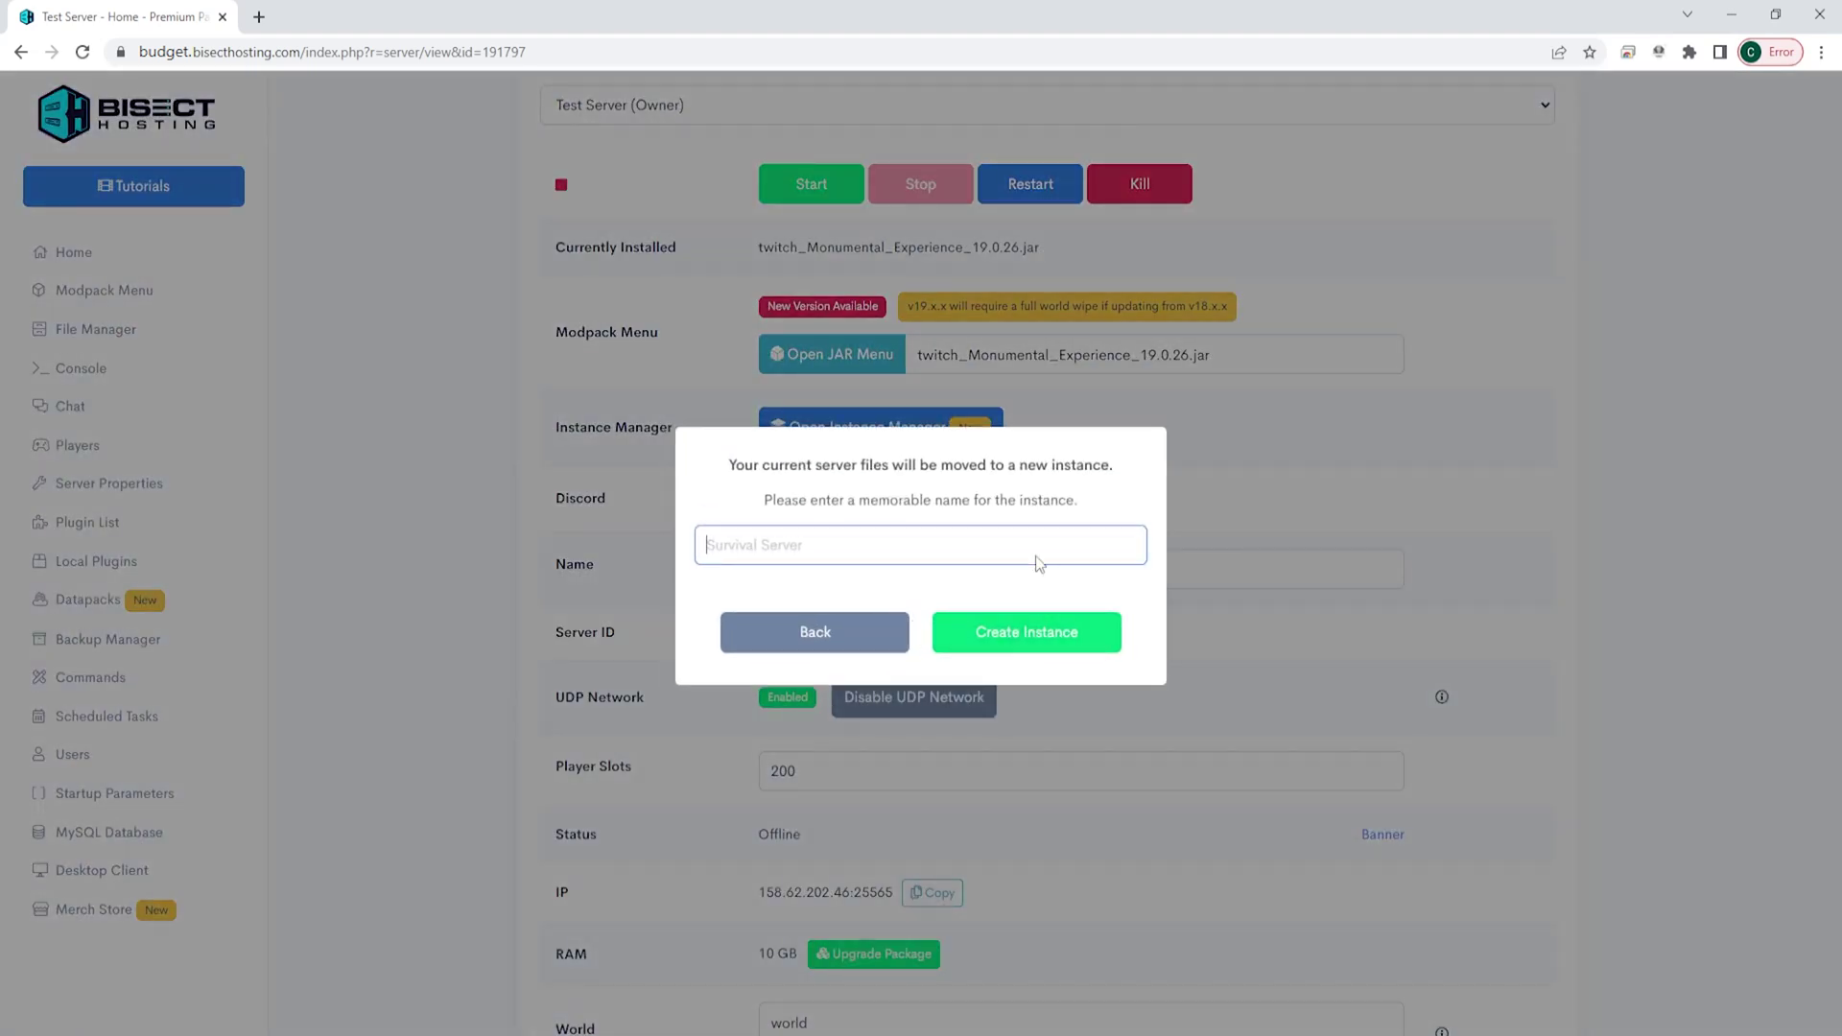
text(Instance)
click(892, 640)
click(971, 445)
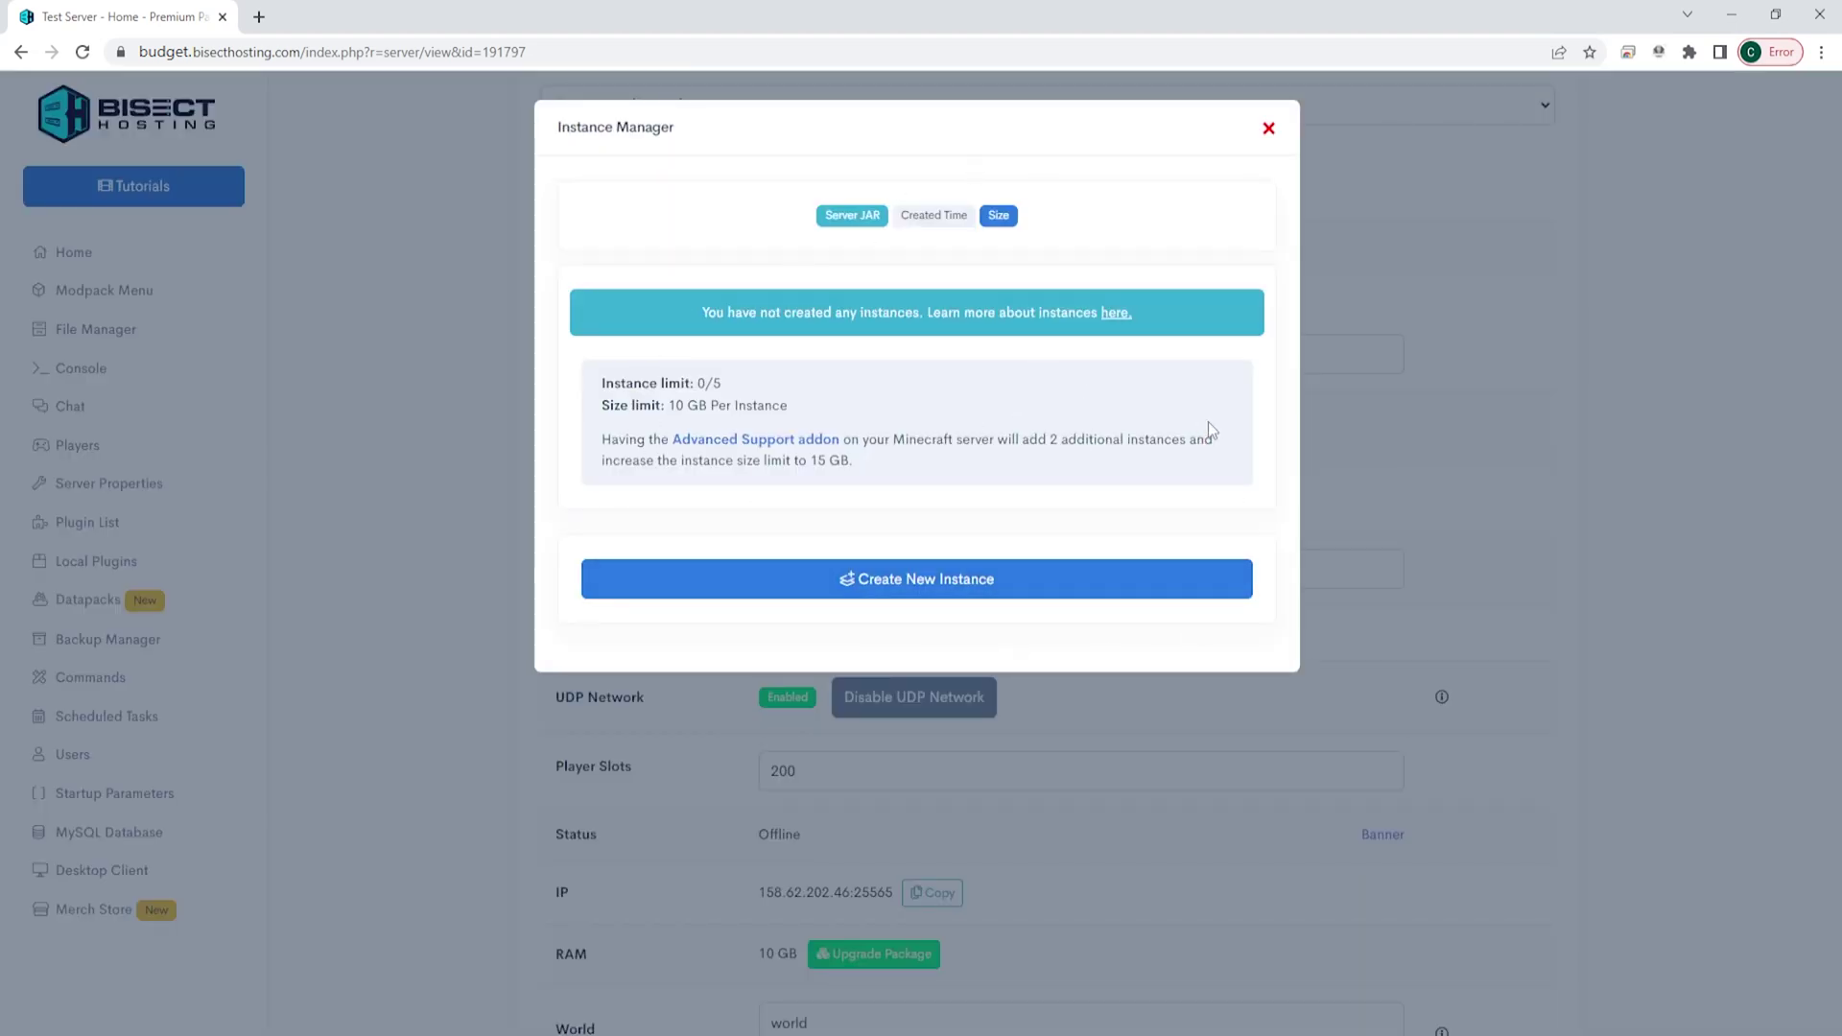
click(1269, 129)
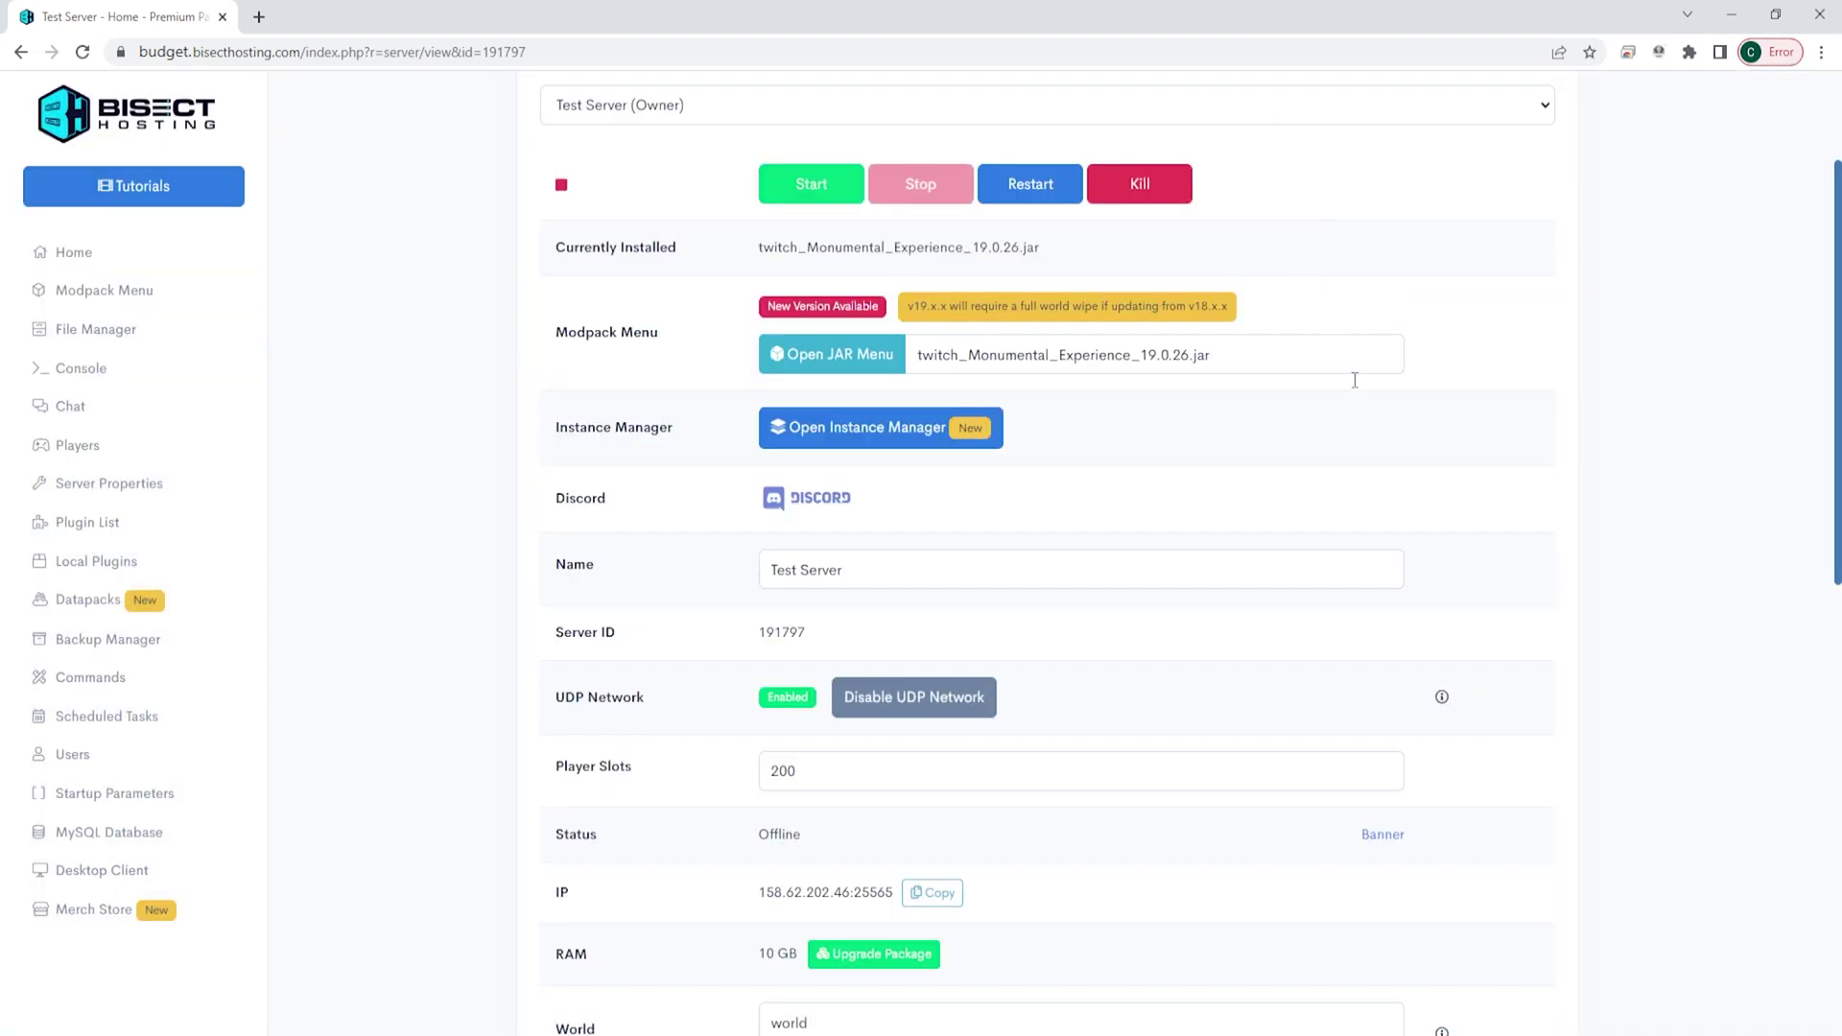
scroll(1356, 459, down, 1)
scroll(1247, 450, down, 1)
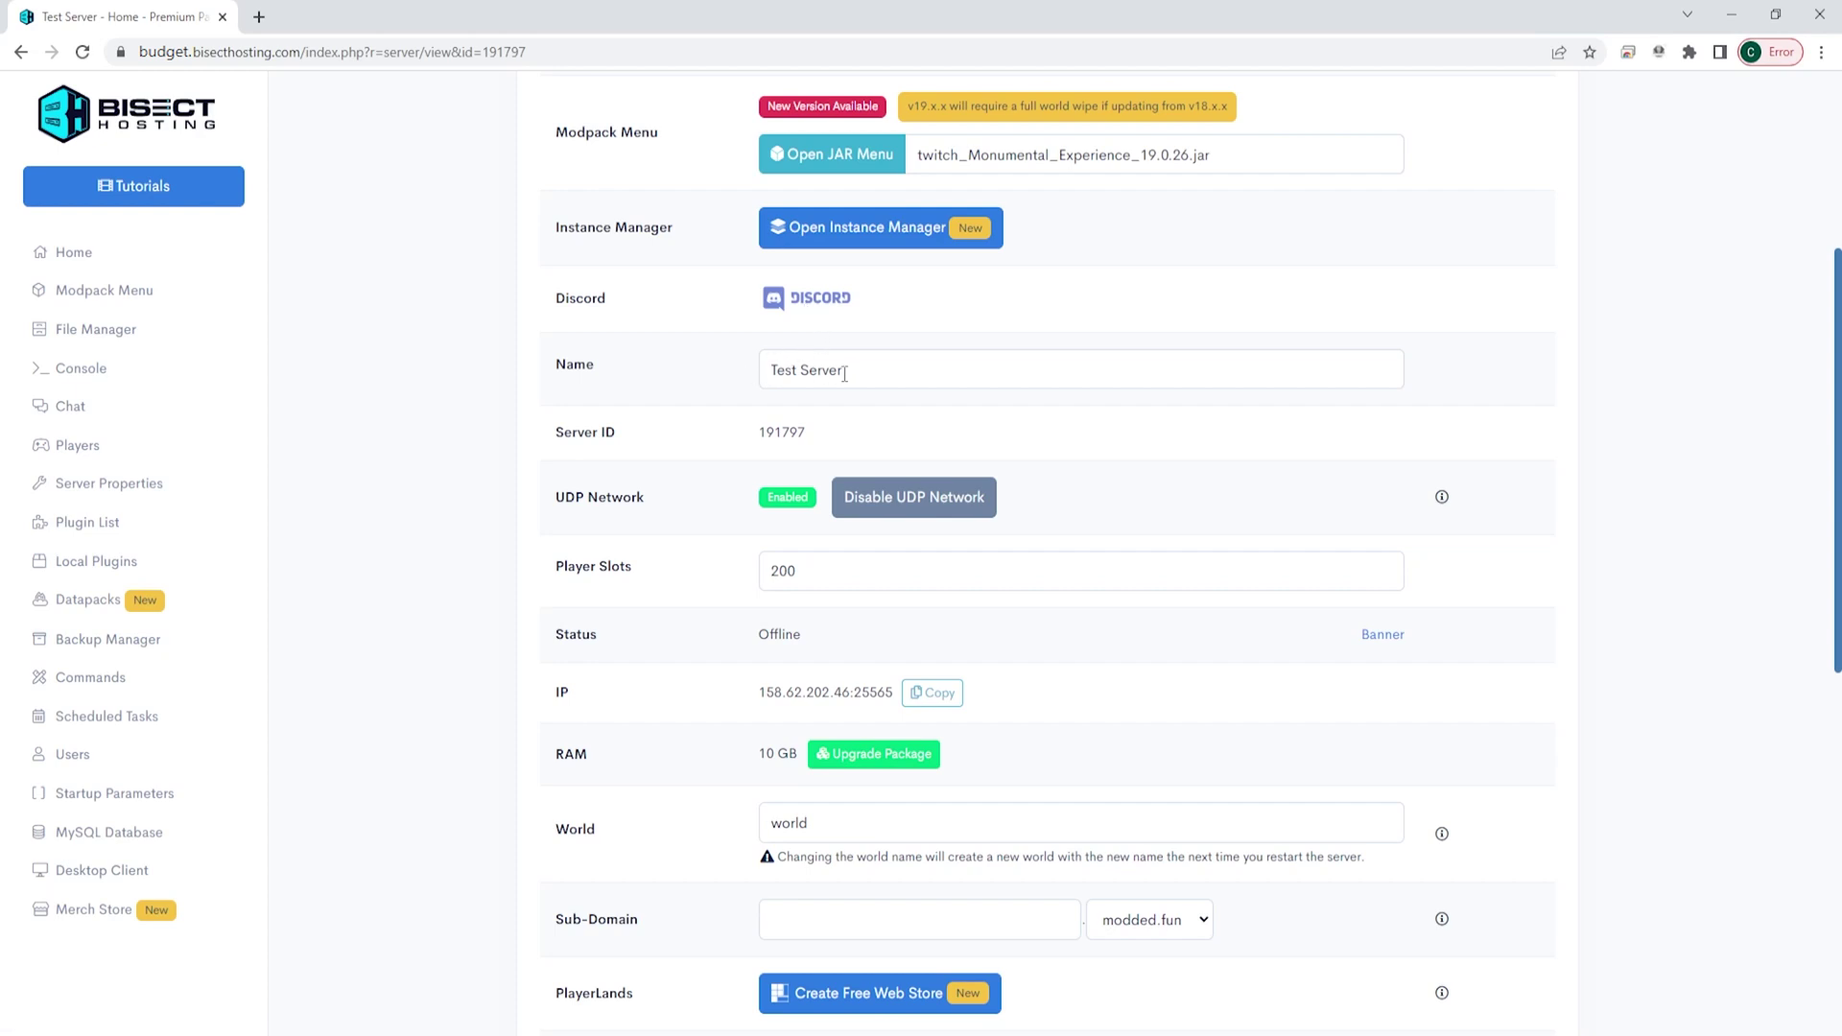
drag(872, 373, 745, 376)
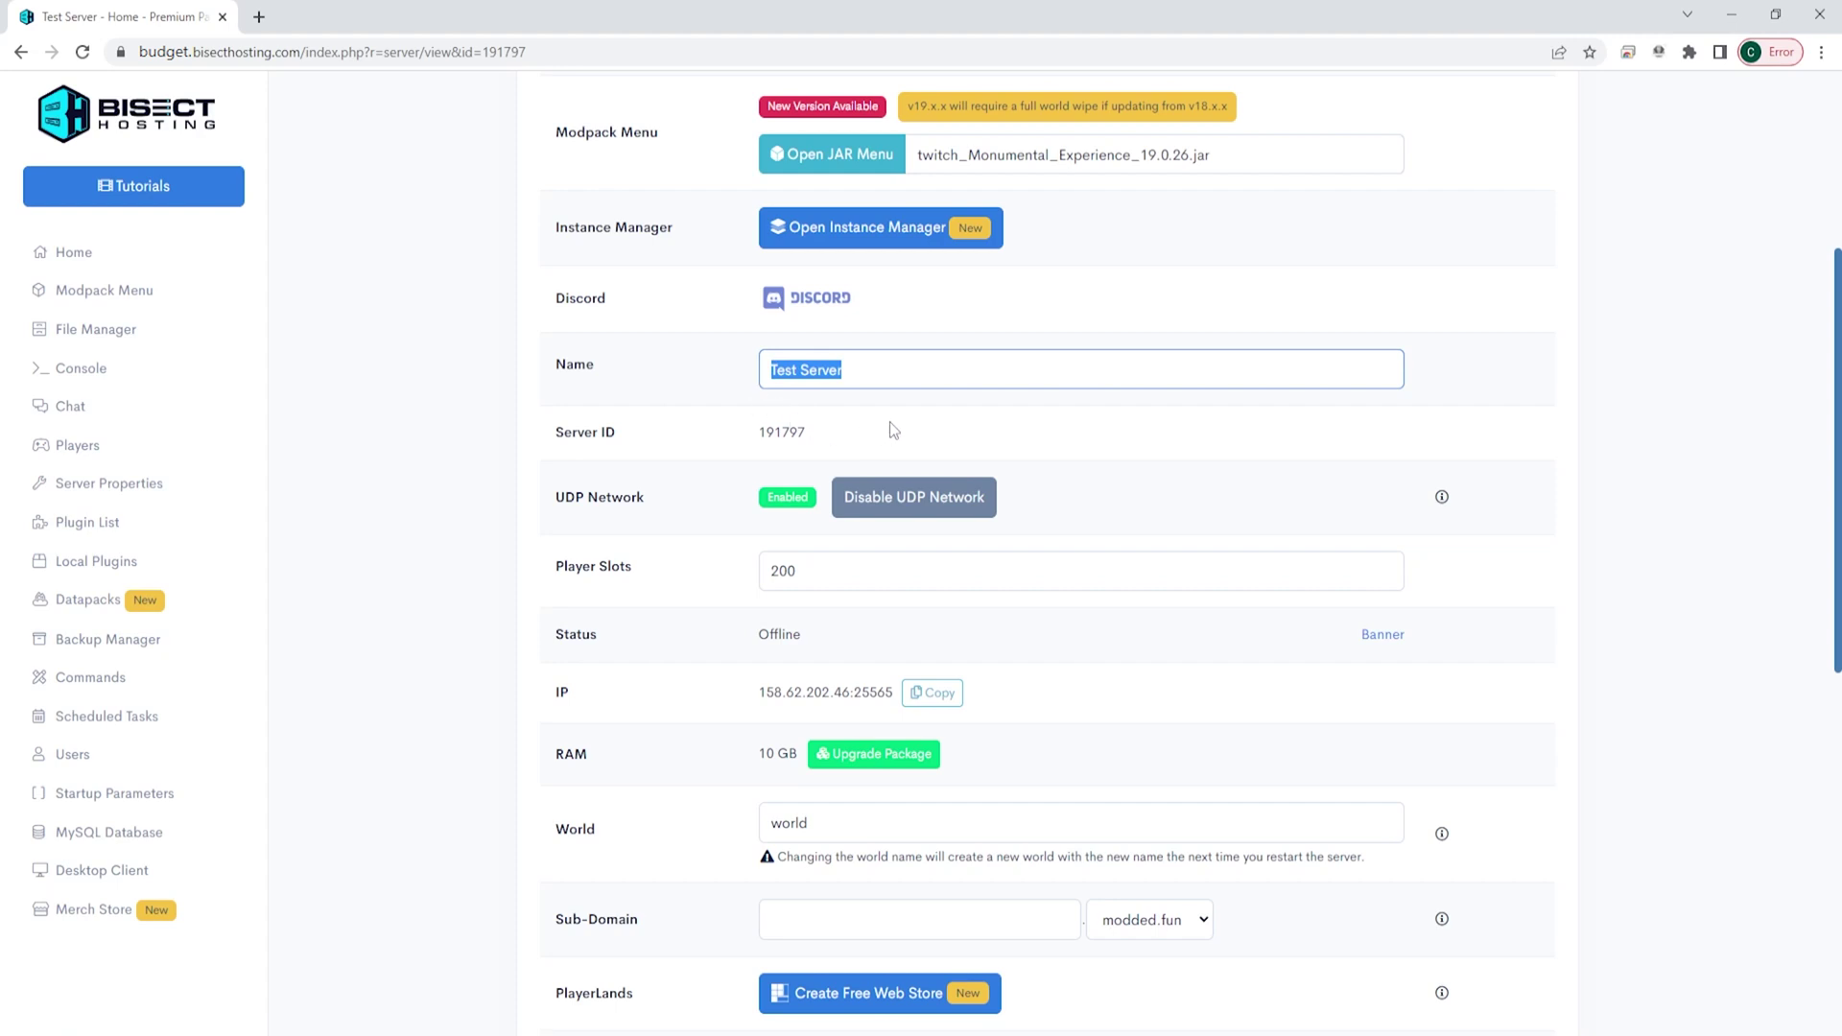
click(900, 375)
scroll(852, 440, down, 1)
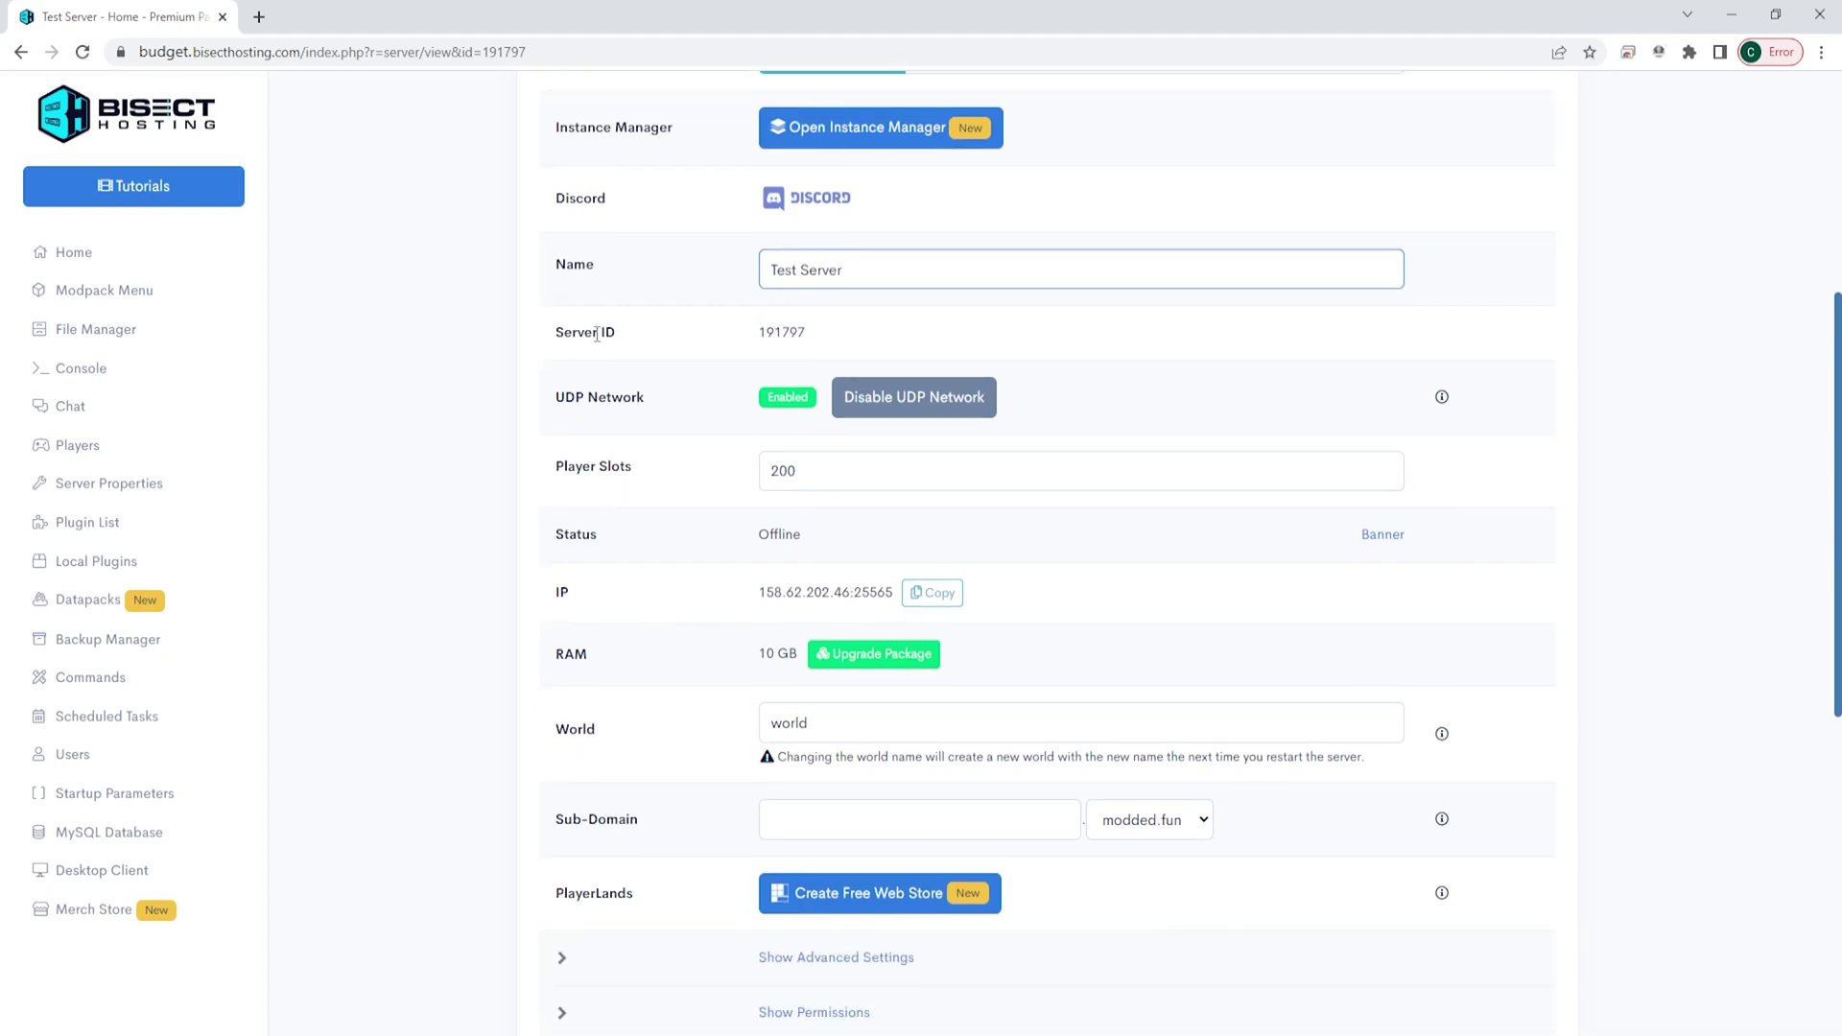
drag(760, 332, 817, 341)
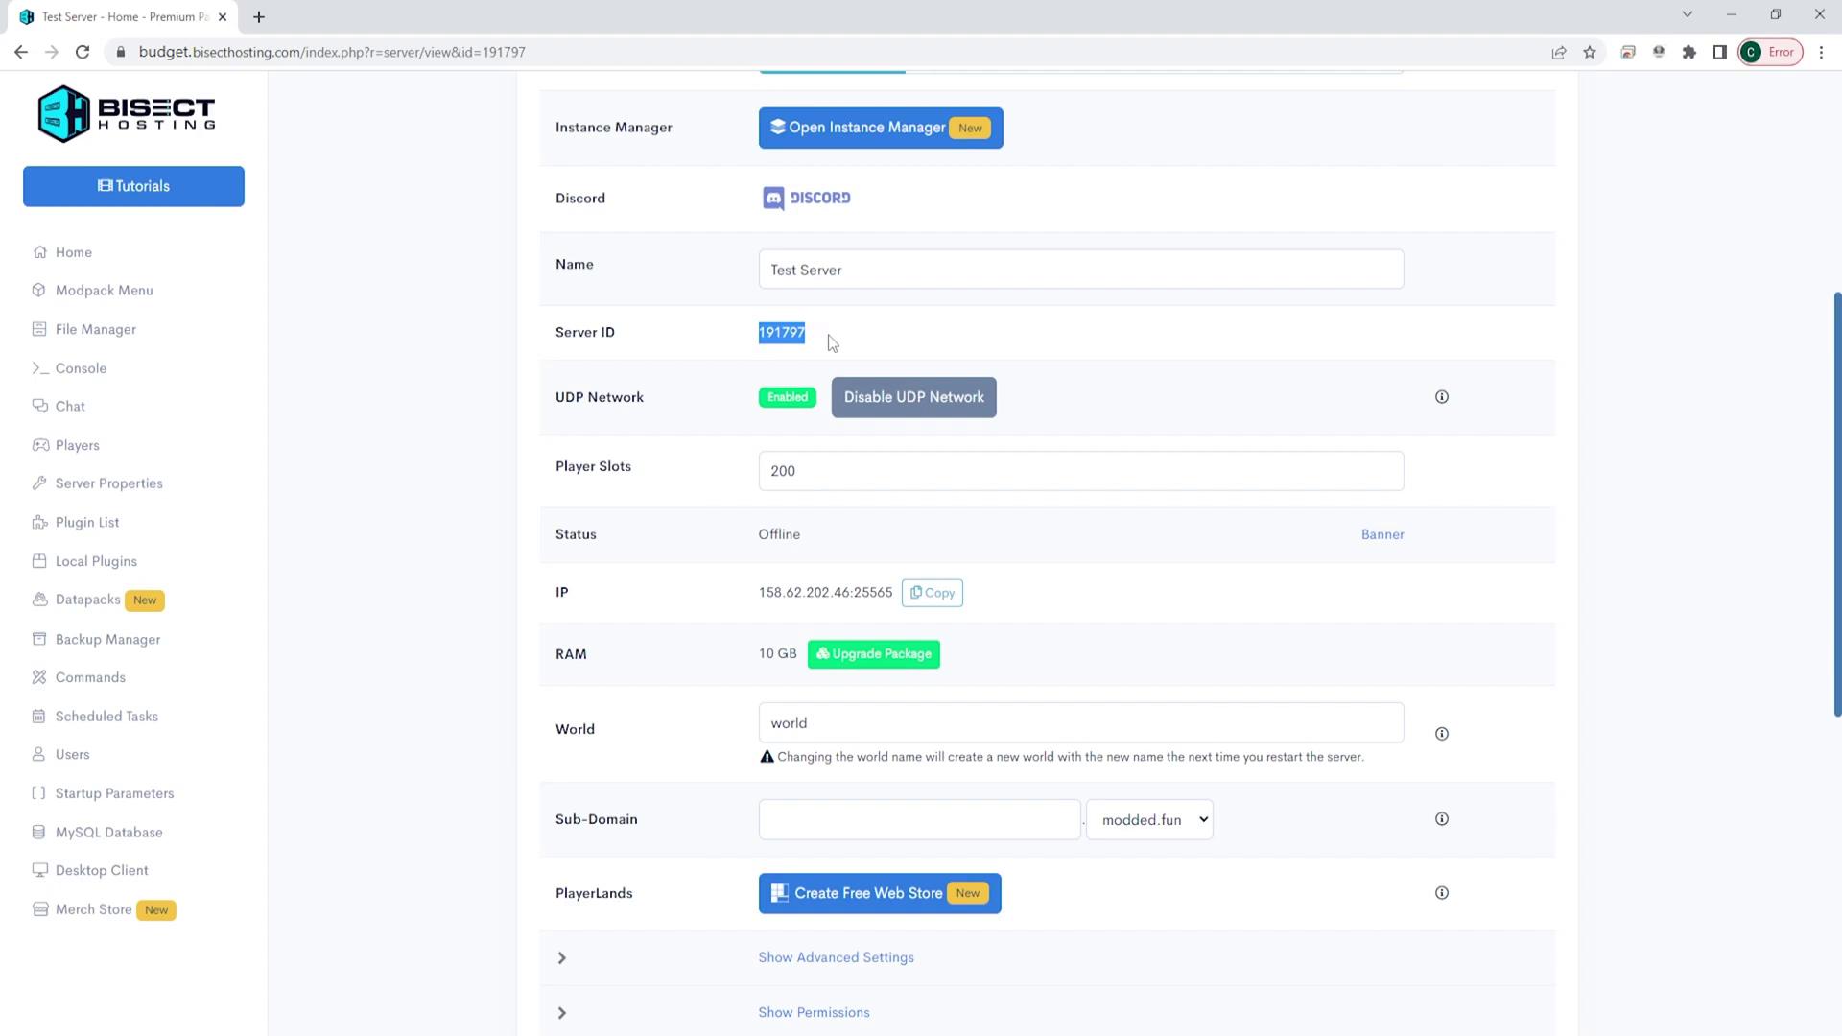
click(821, 371)
Copy the server IP 158.62.202.46:25565 after checking the 200 Player Slots value
drag(815, 475, 750, 477)
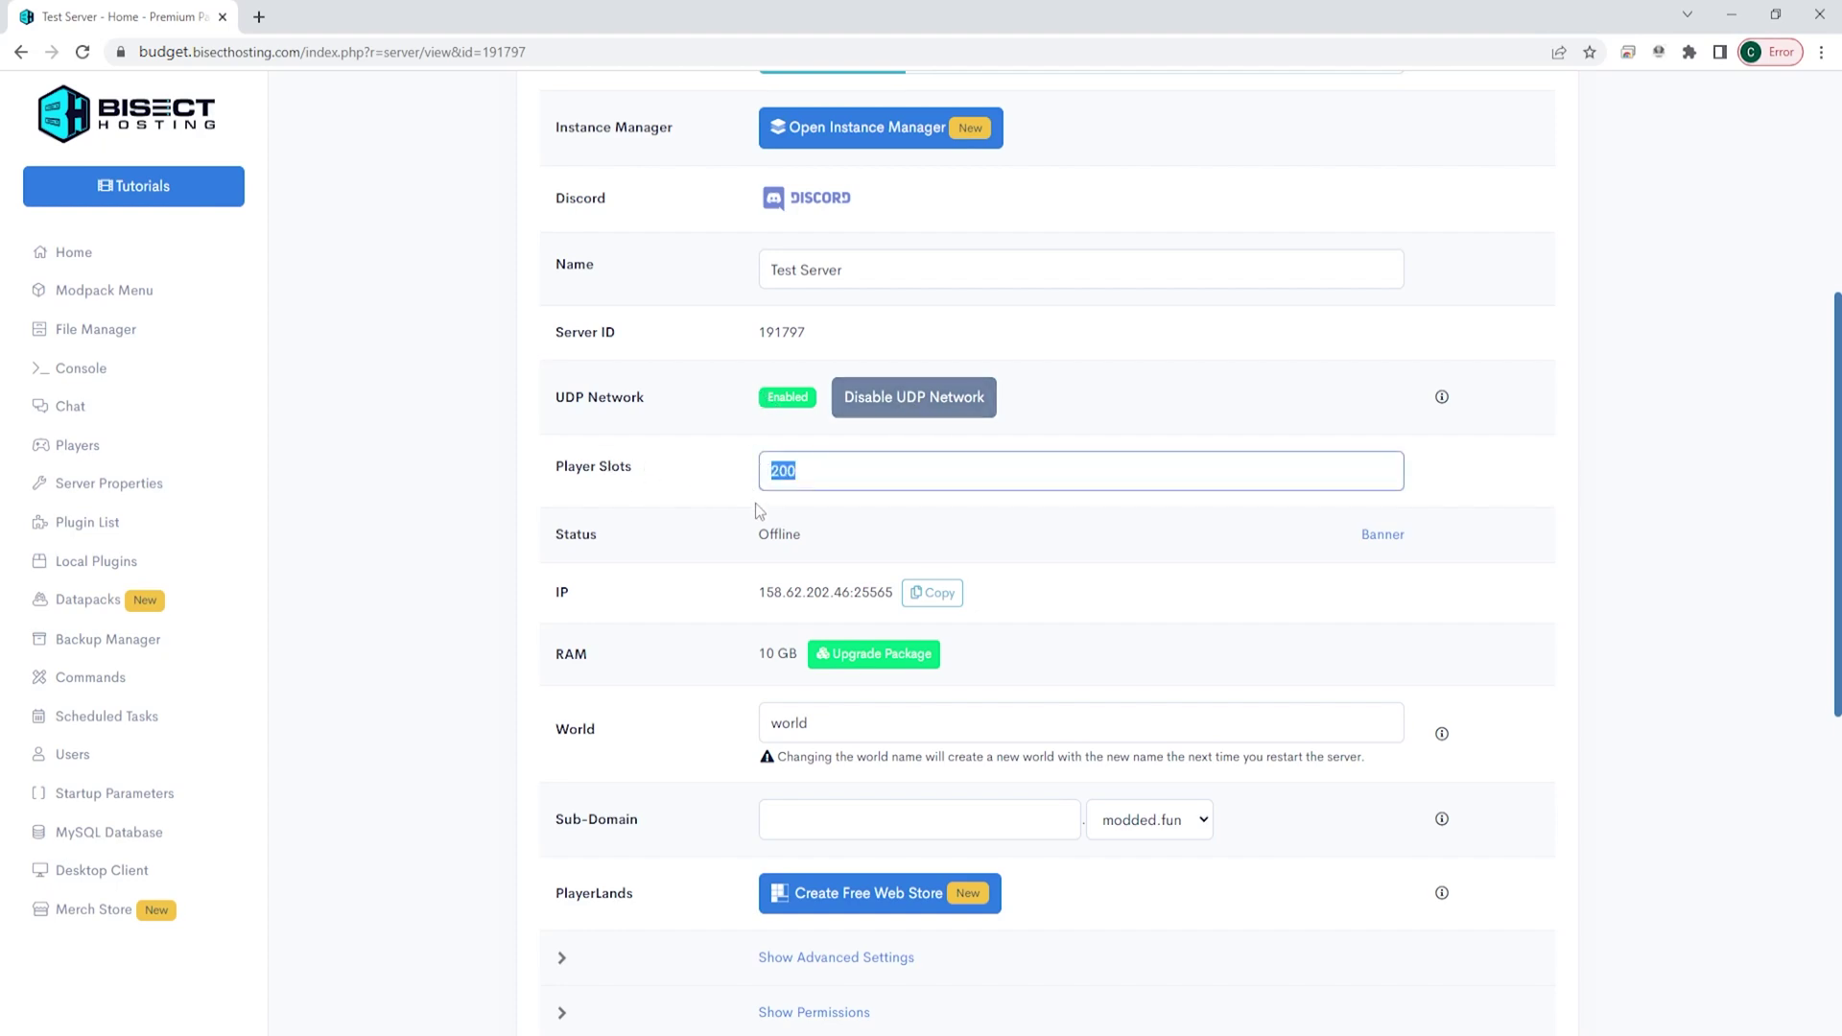
click(831, 474)
scroll(757, 463, down, 2)
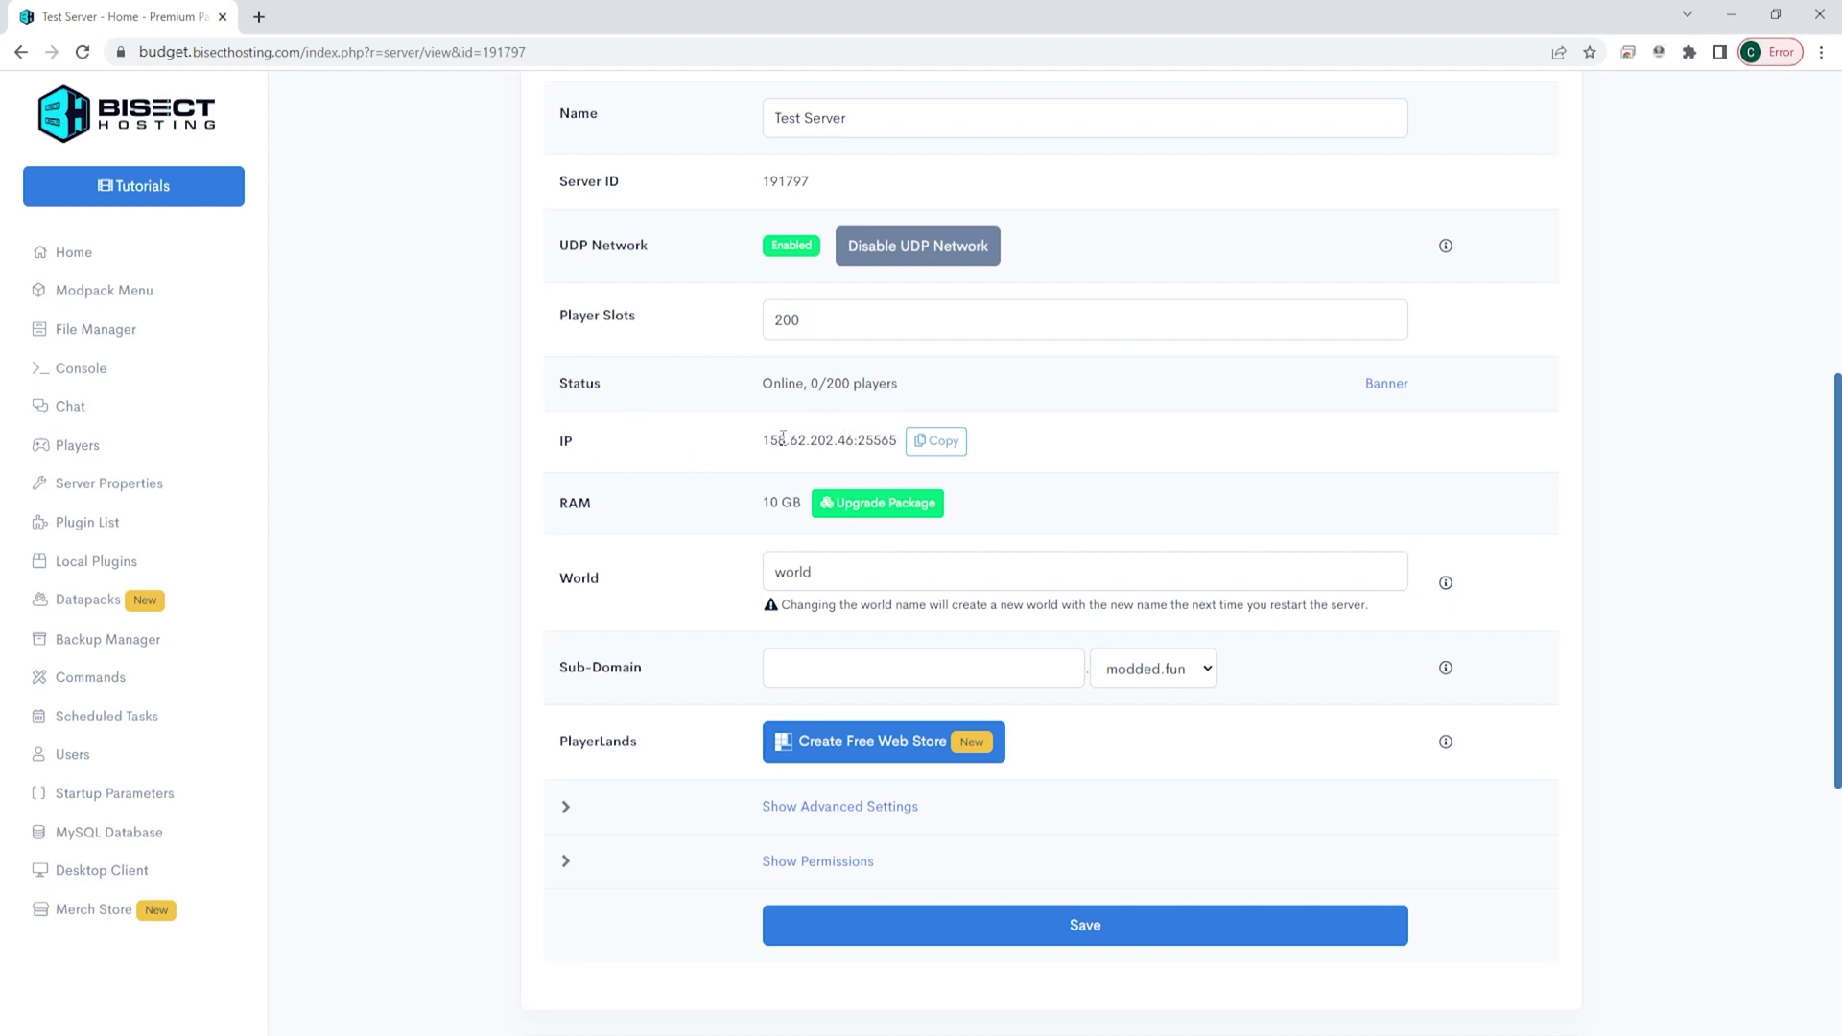
click(935, 440)
scroll(781, 576, down, 1)
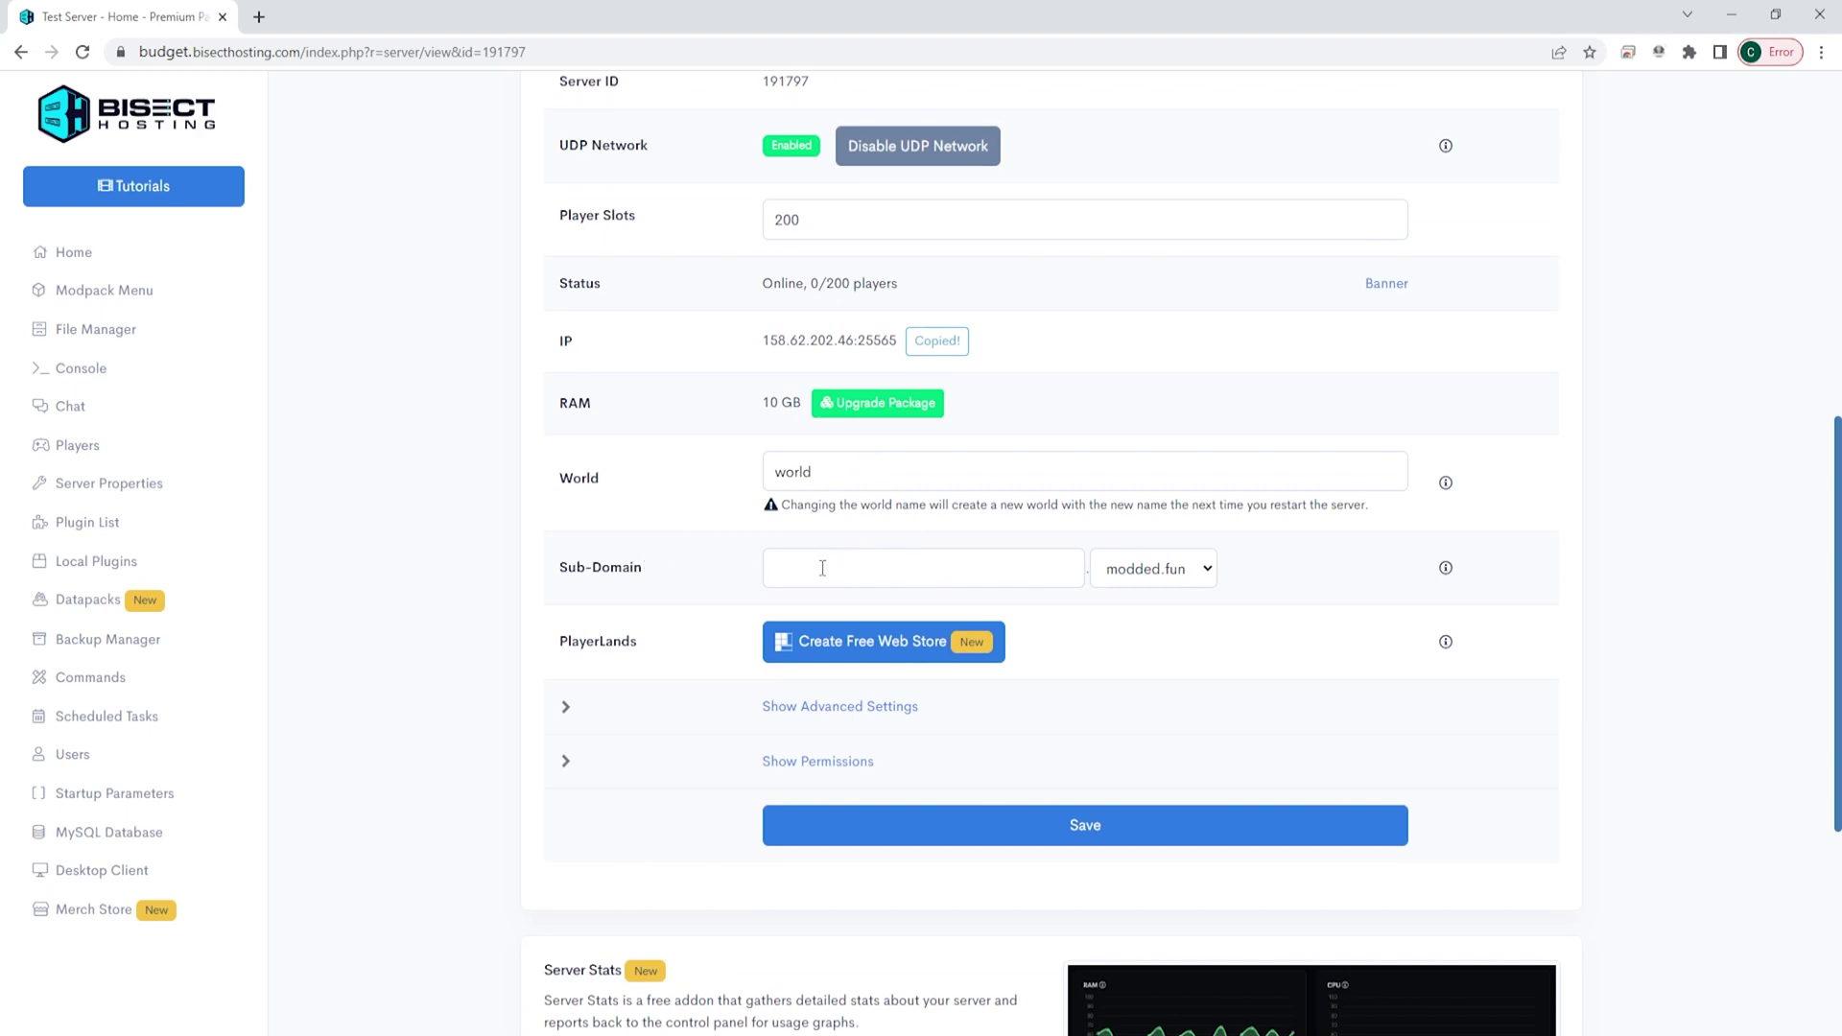
Enter 'bisect' as the sub-domain, keep modded.fun, and save the server settings
click(868, 560)
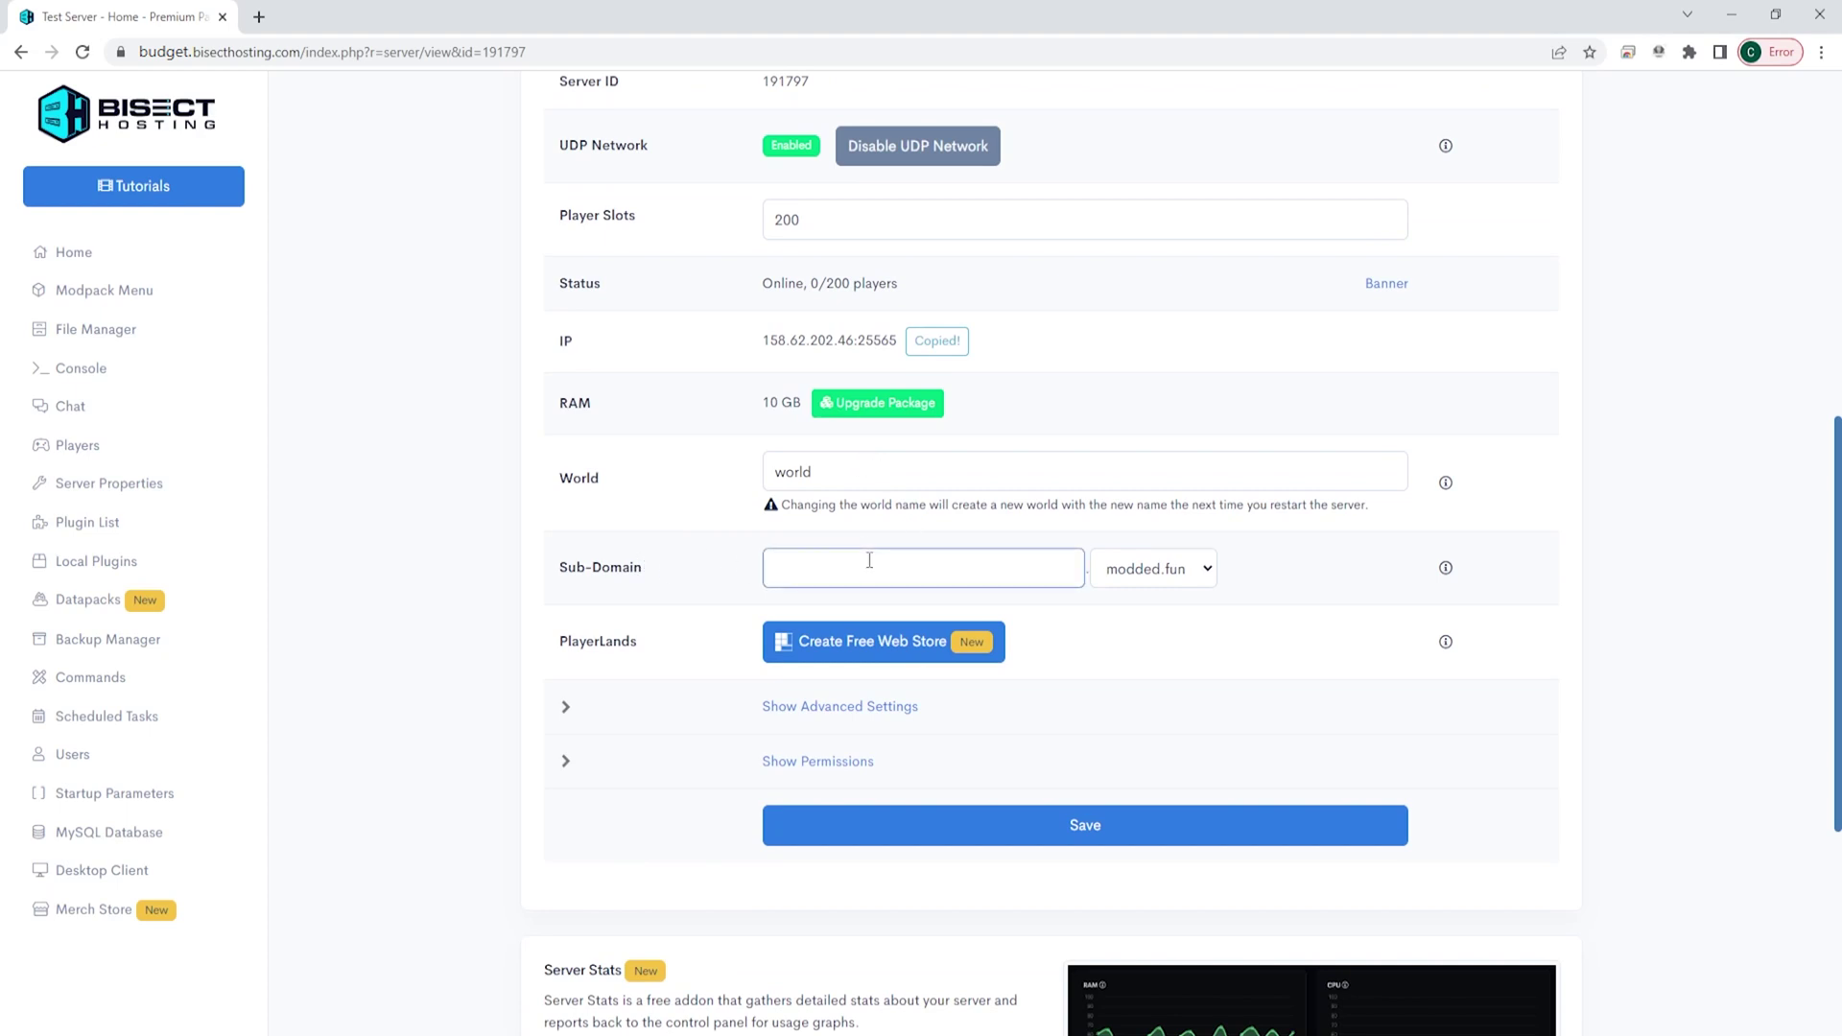
text(bisect)
click(1158, 572)
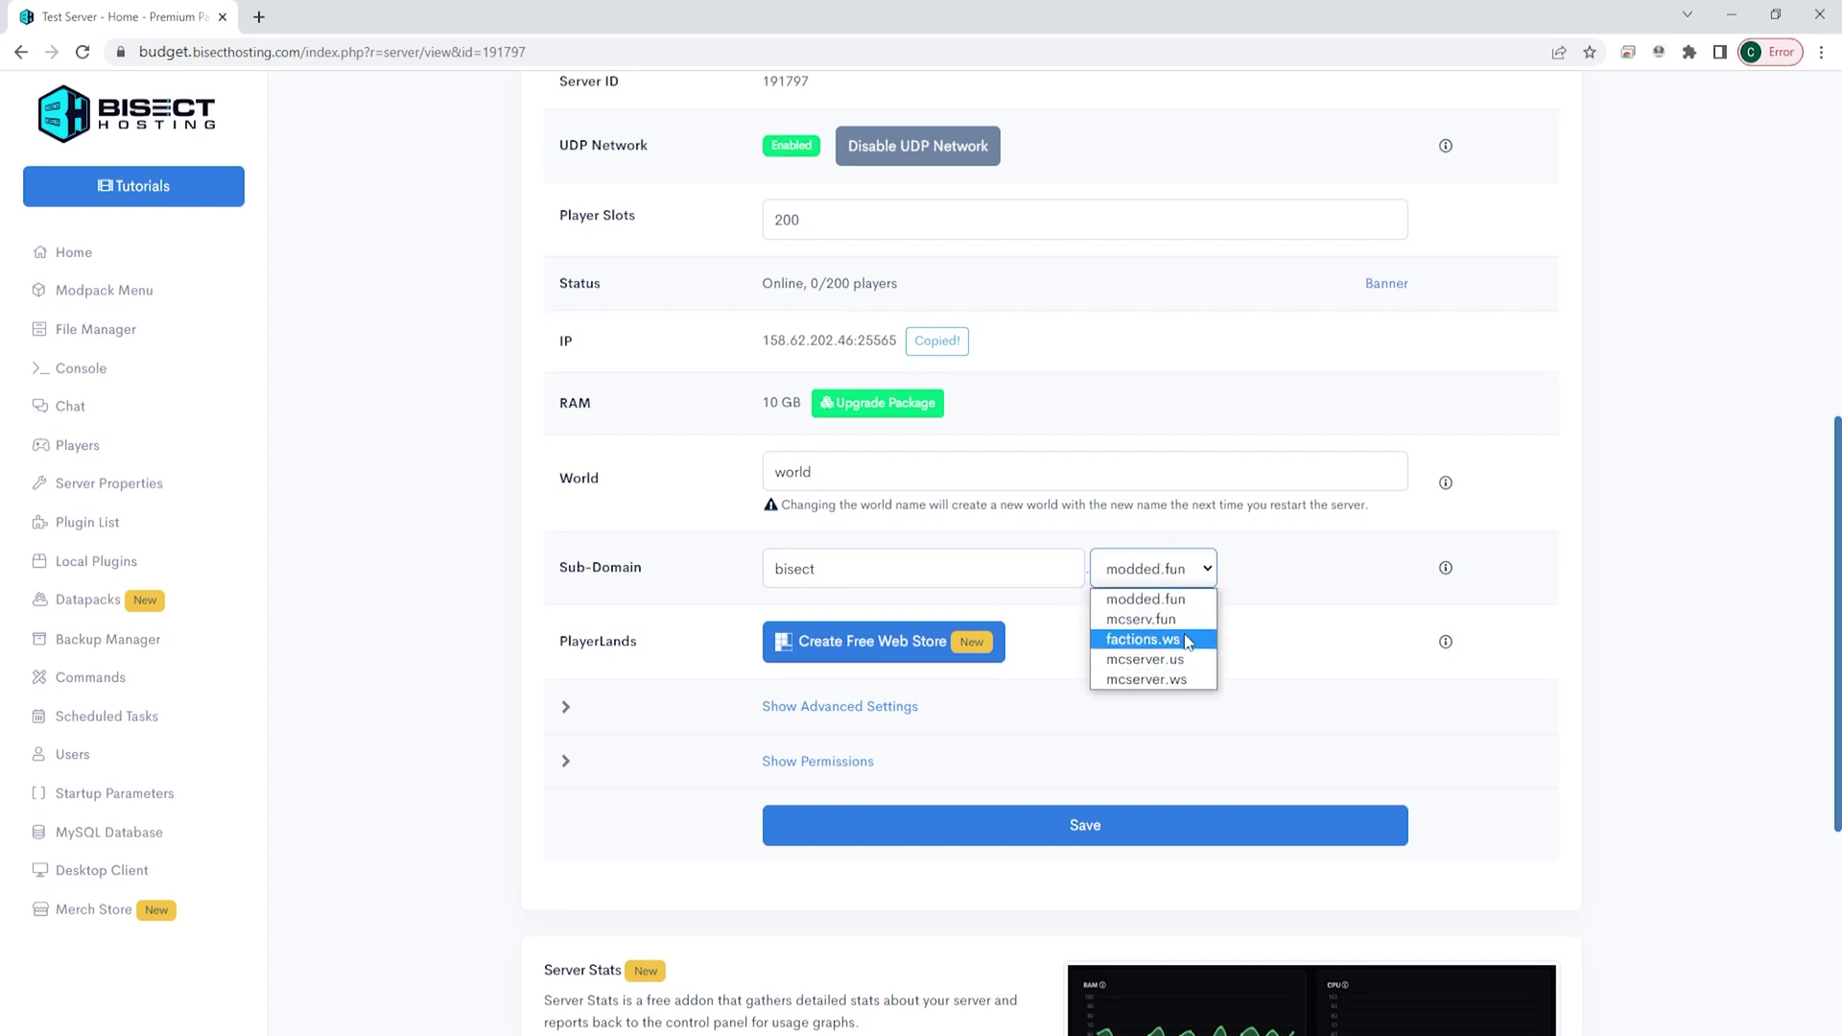
click(881, 576)
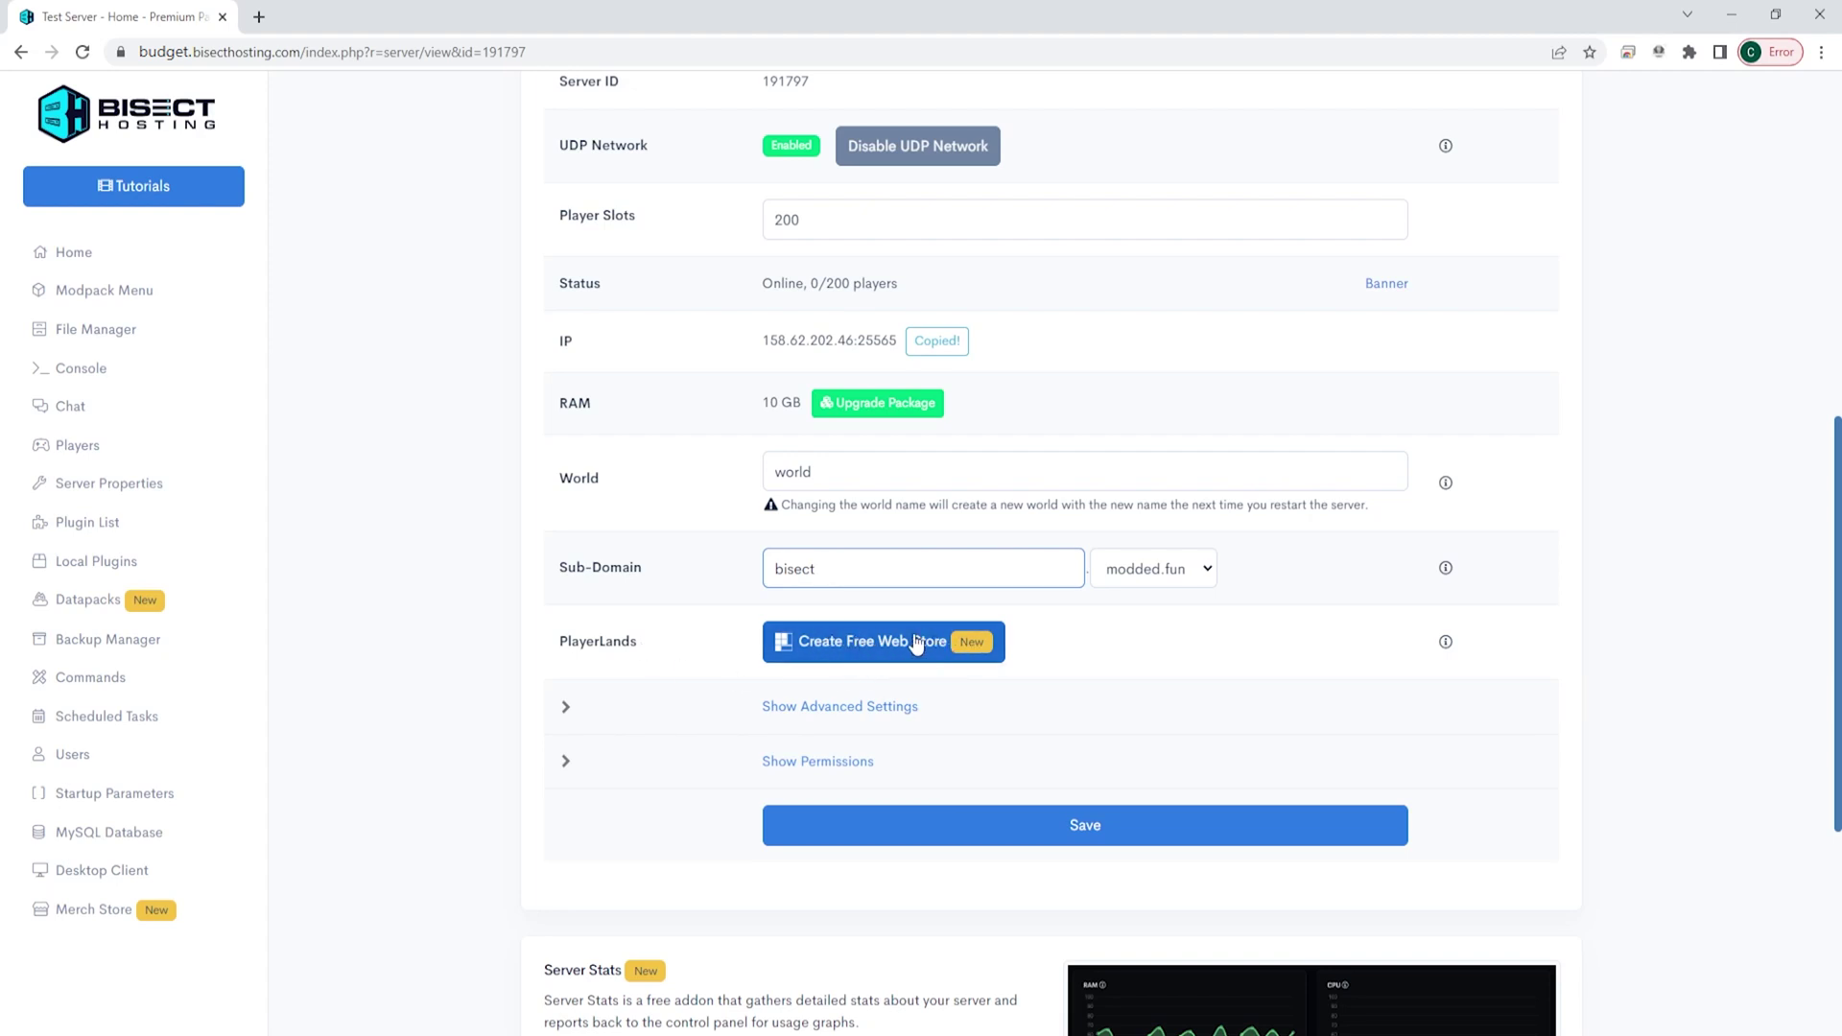
scroll(917, 643, down, 5)
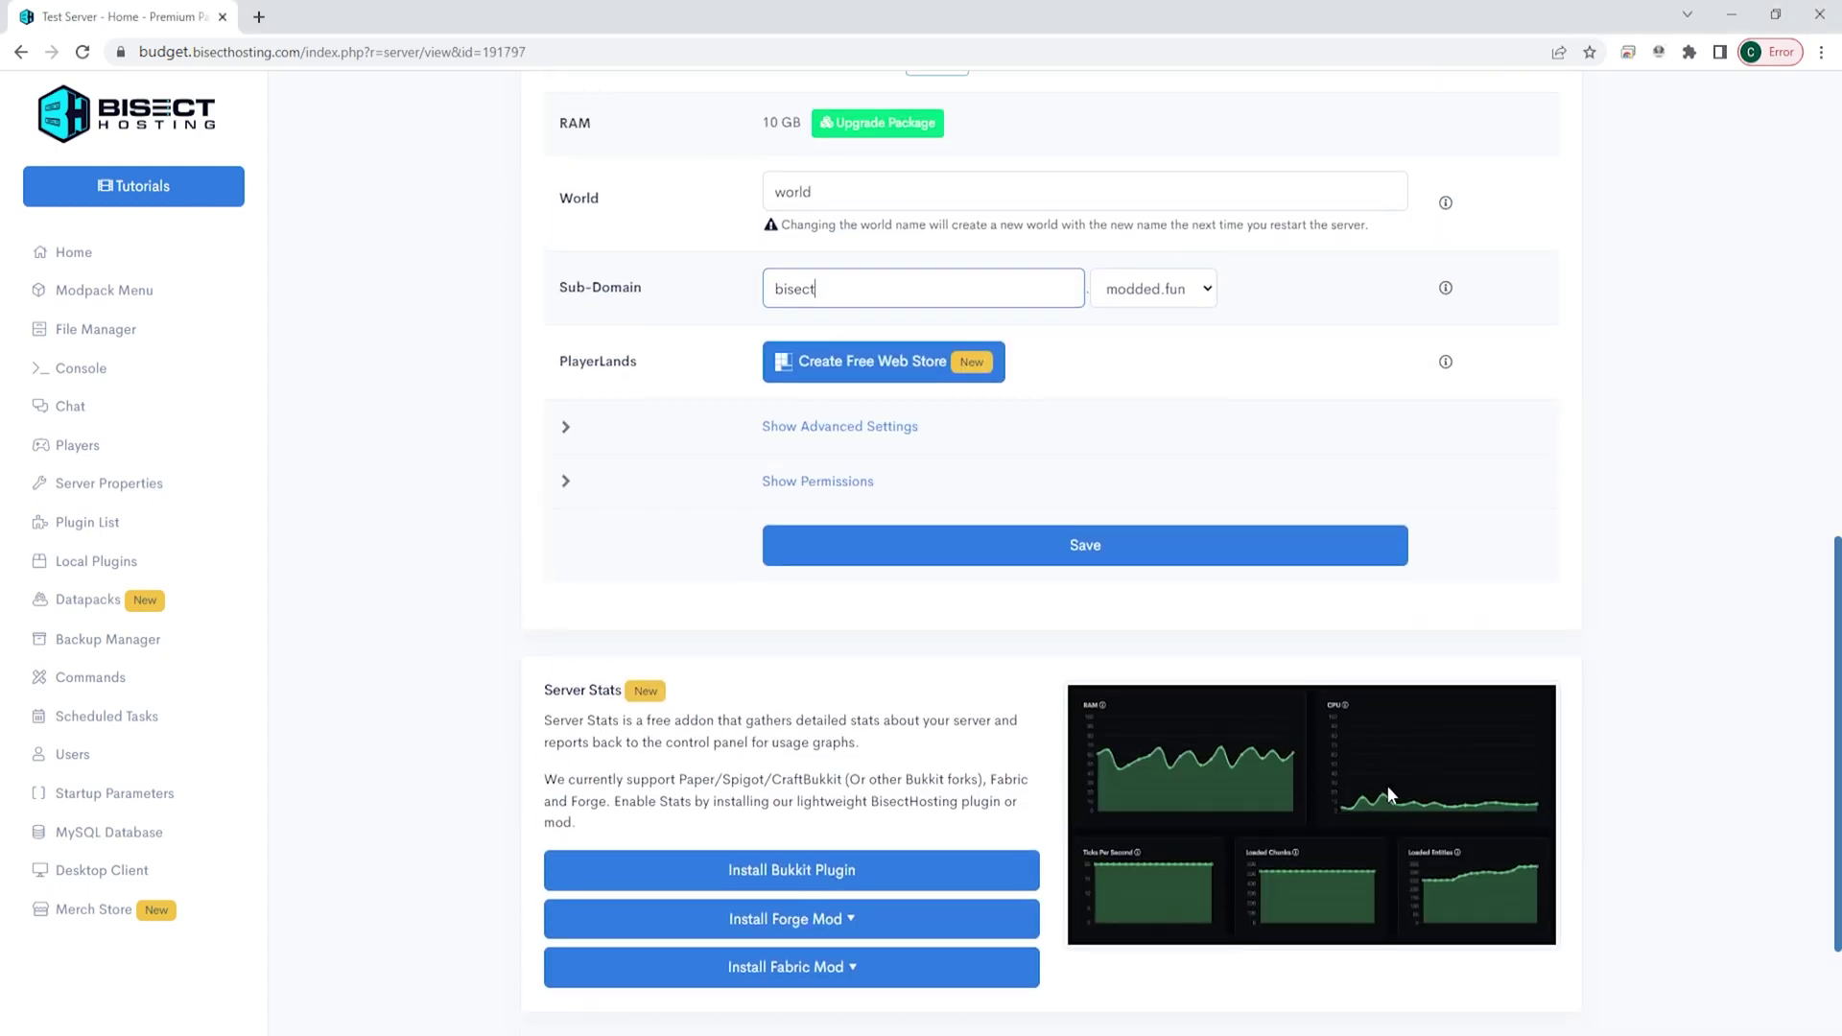
scroll(1387, 785, up, 1)
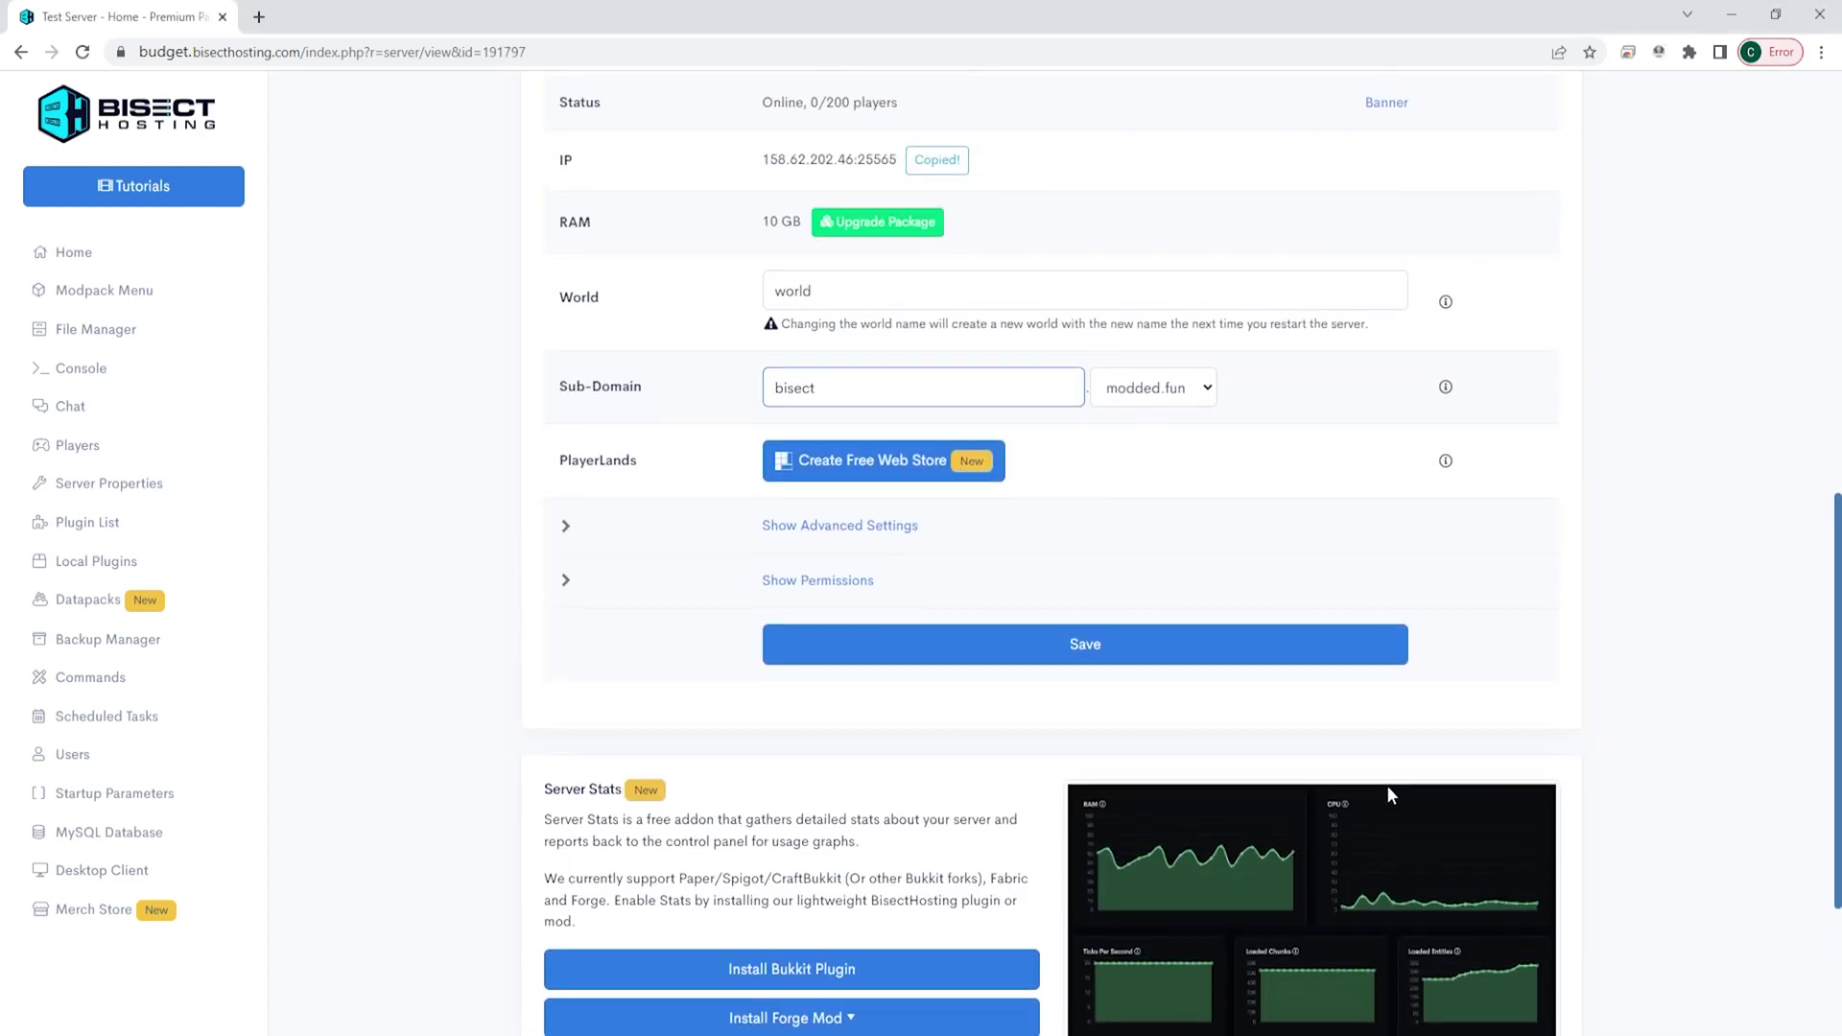
click(1062, 651)
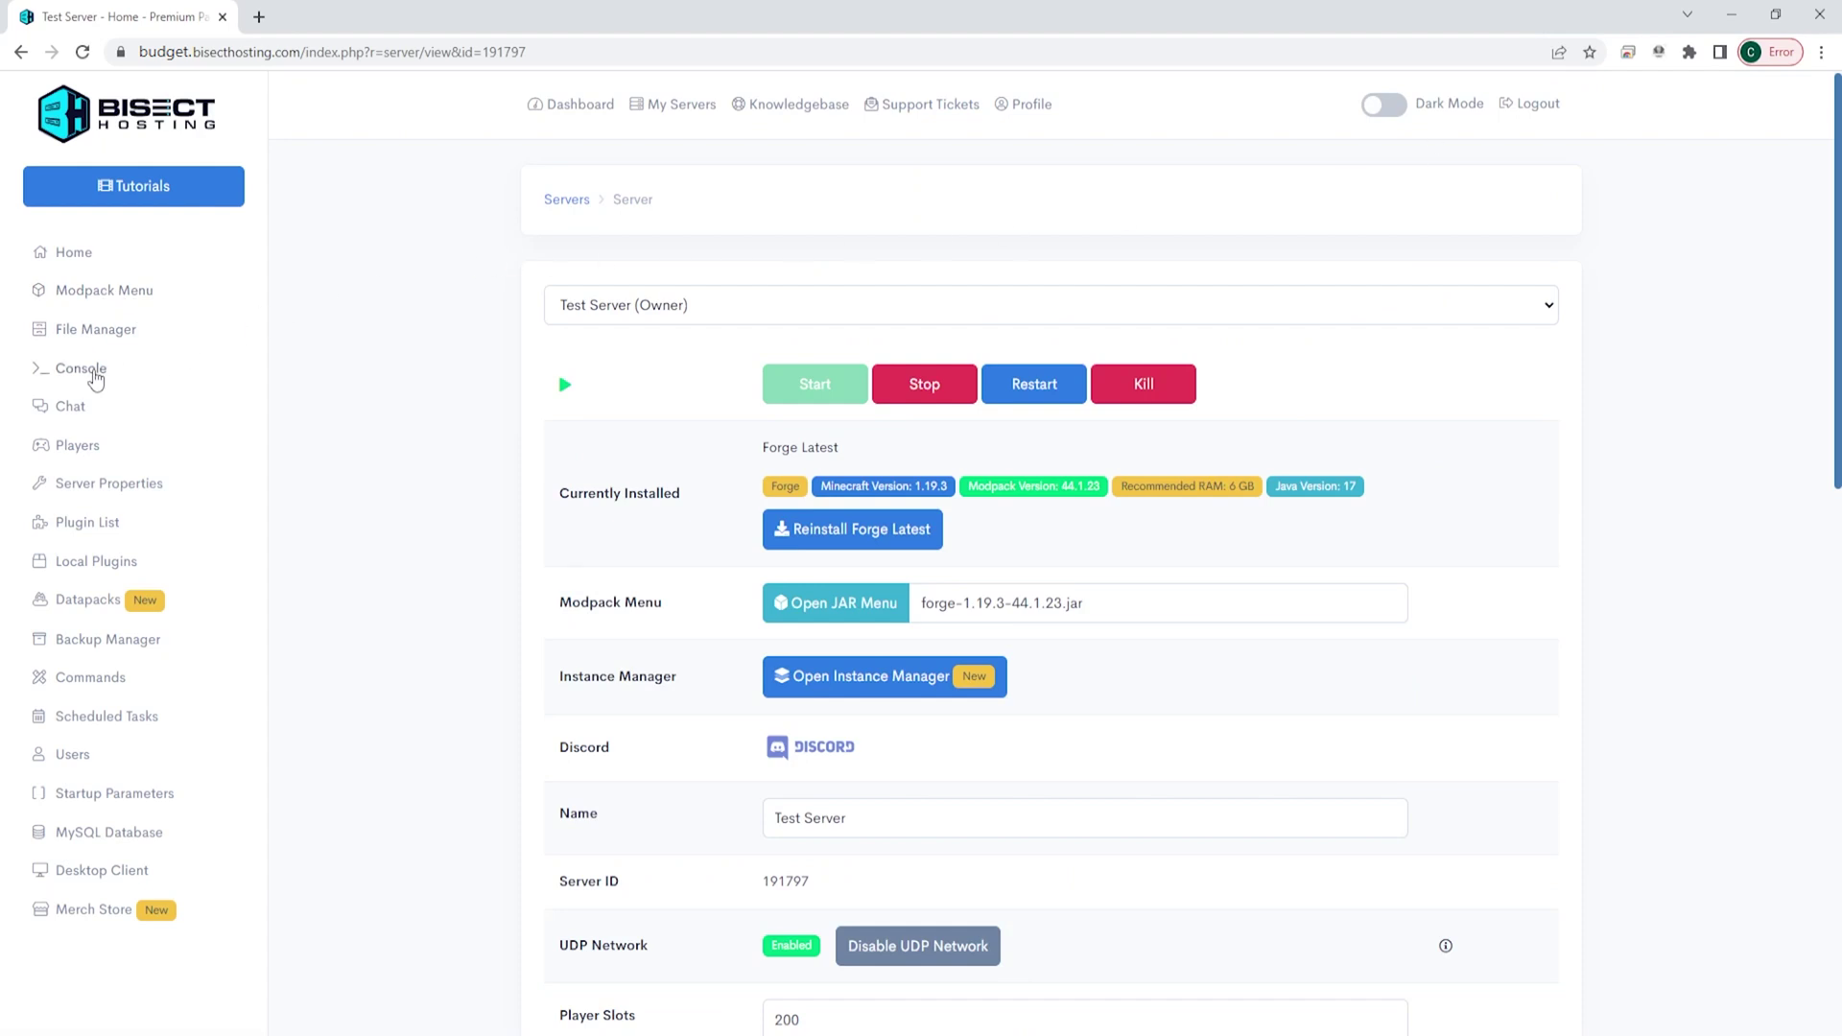
In the File Manager, peek into the mods folder, then open the config folder
click(90, 330)
scroll(734, 607, down, 1)
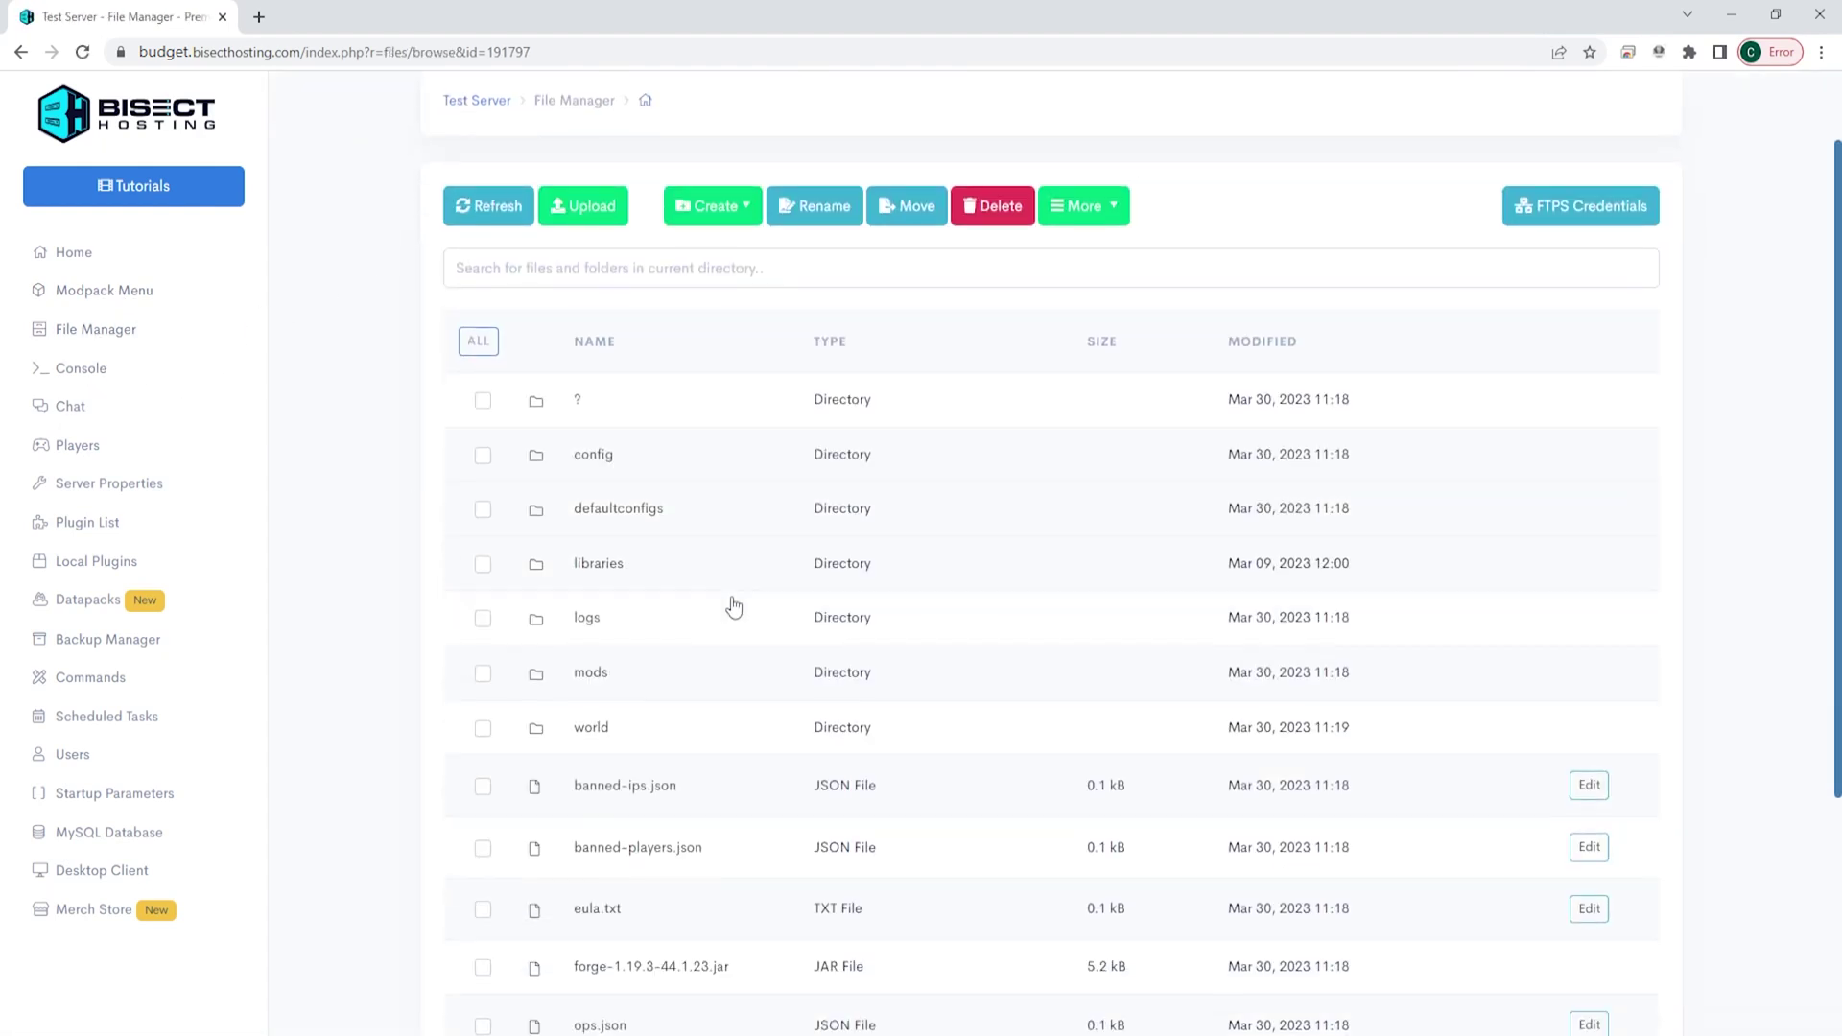
scroll(734, 606, down, 1)
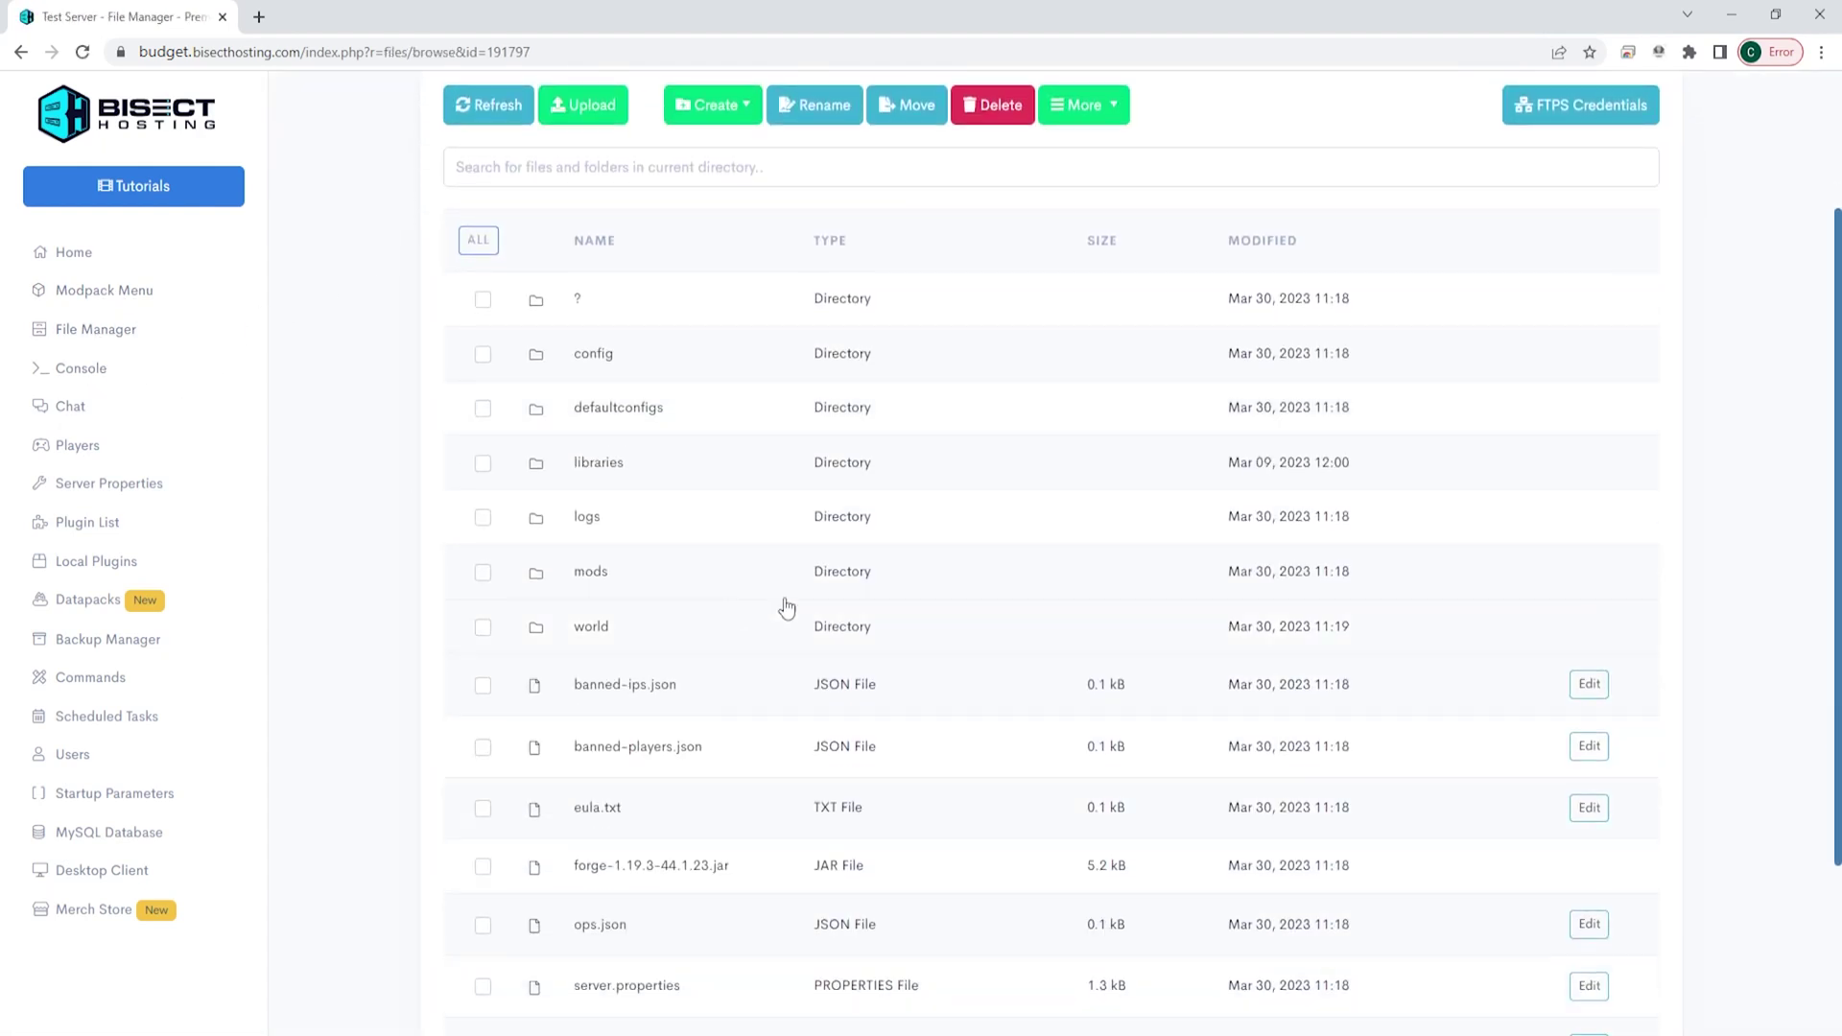
click(666, 580)
click(493, 501)
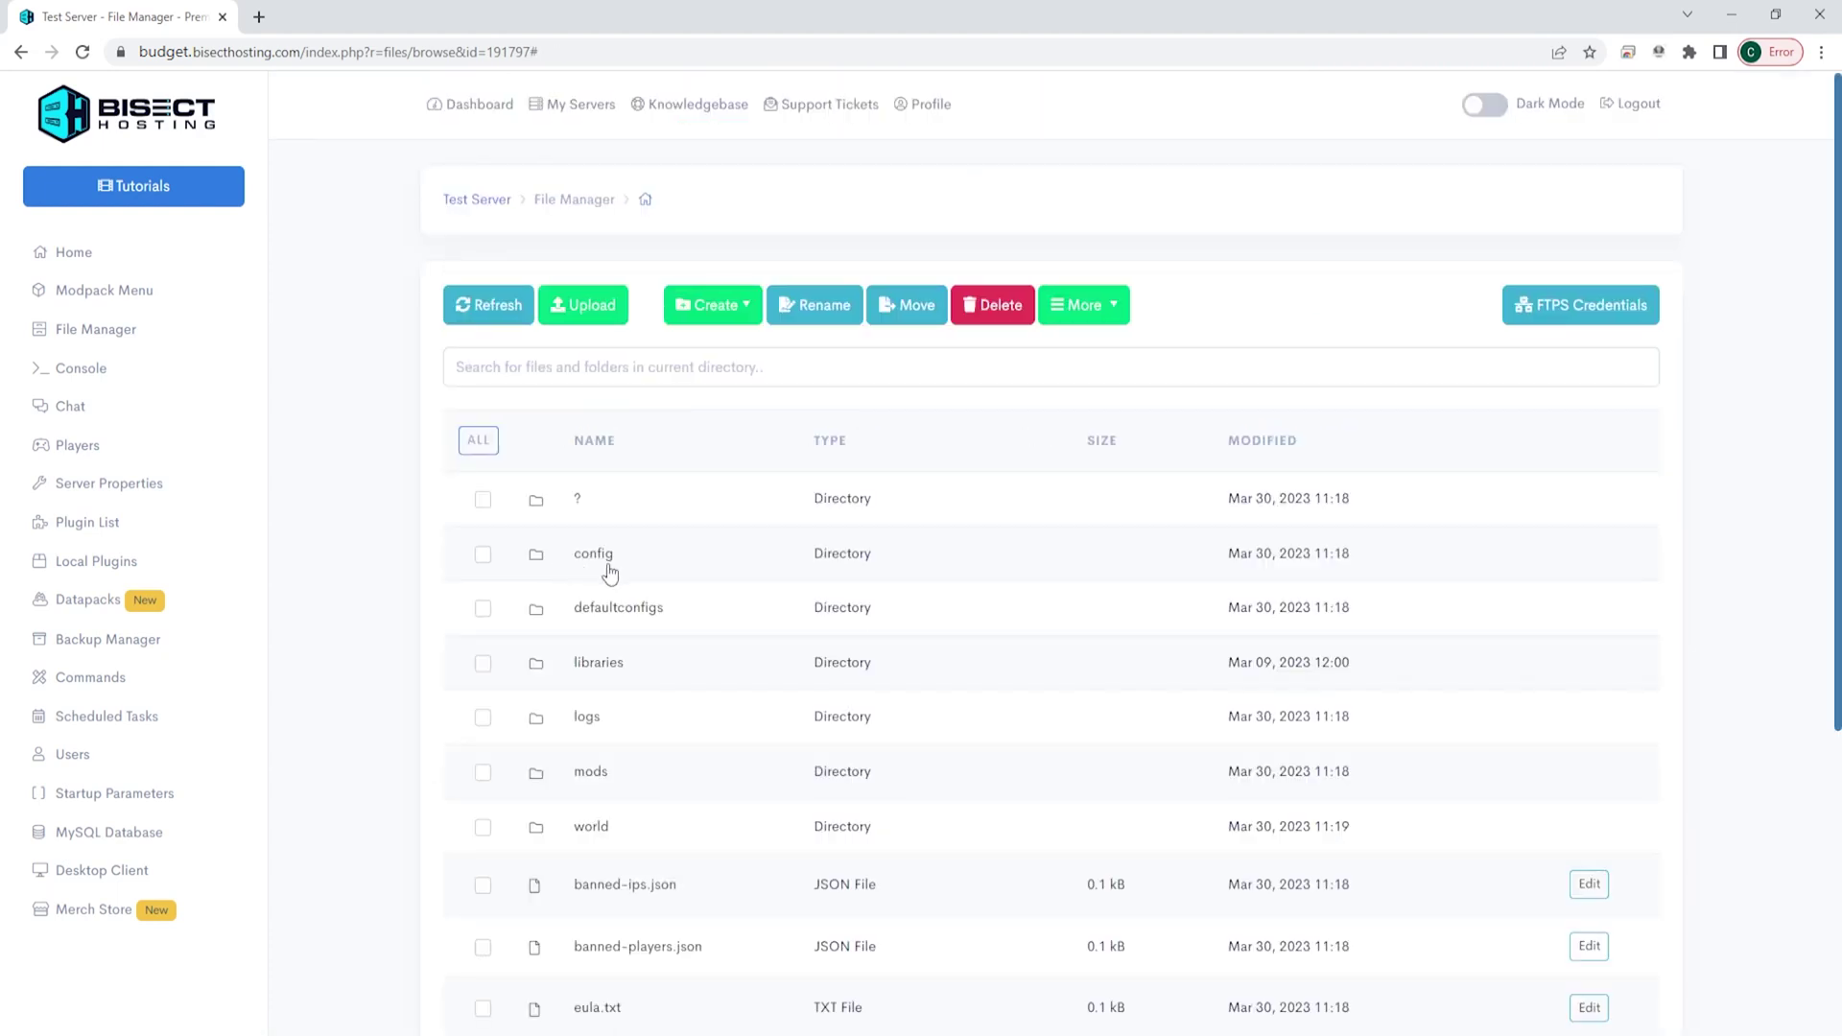
click(610, 574)
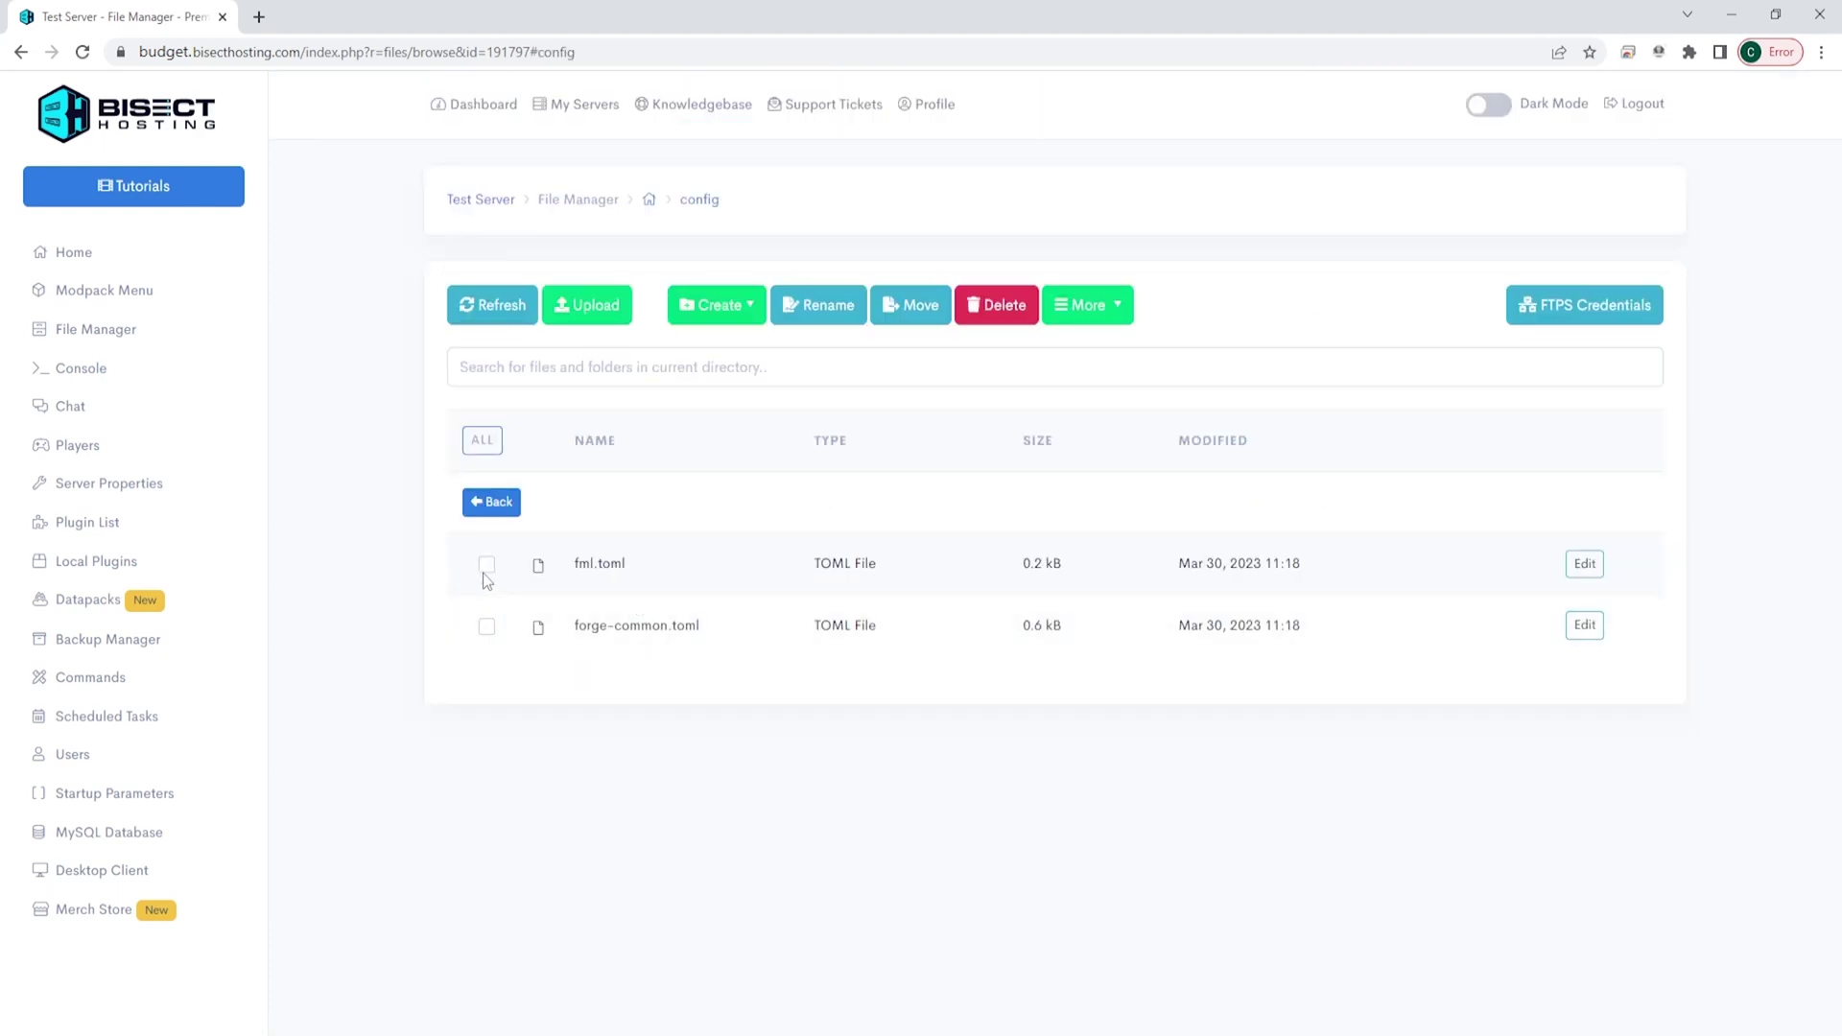
Select and deselect the config files, then view fml.toml's actions and More operations
click(482, 443)
click(482, 444)
right_click(616, 566)
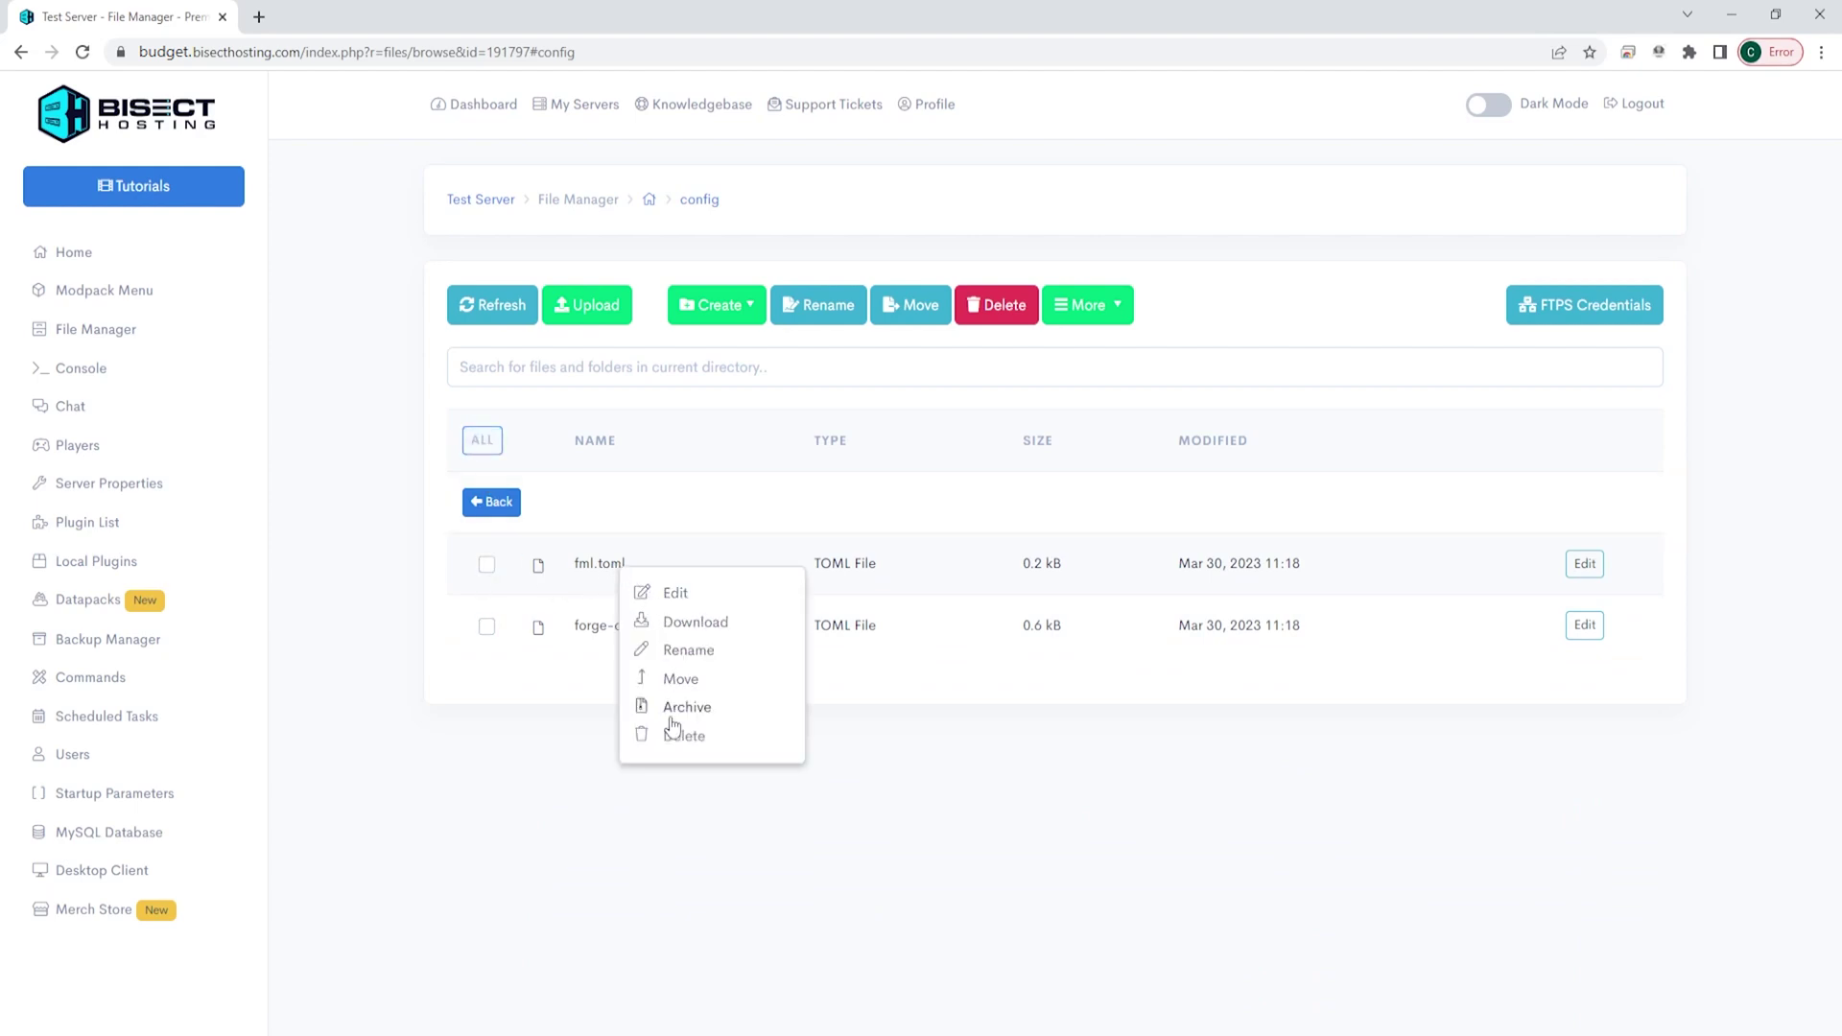
click(1084, 305)
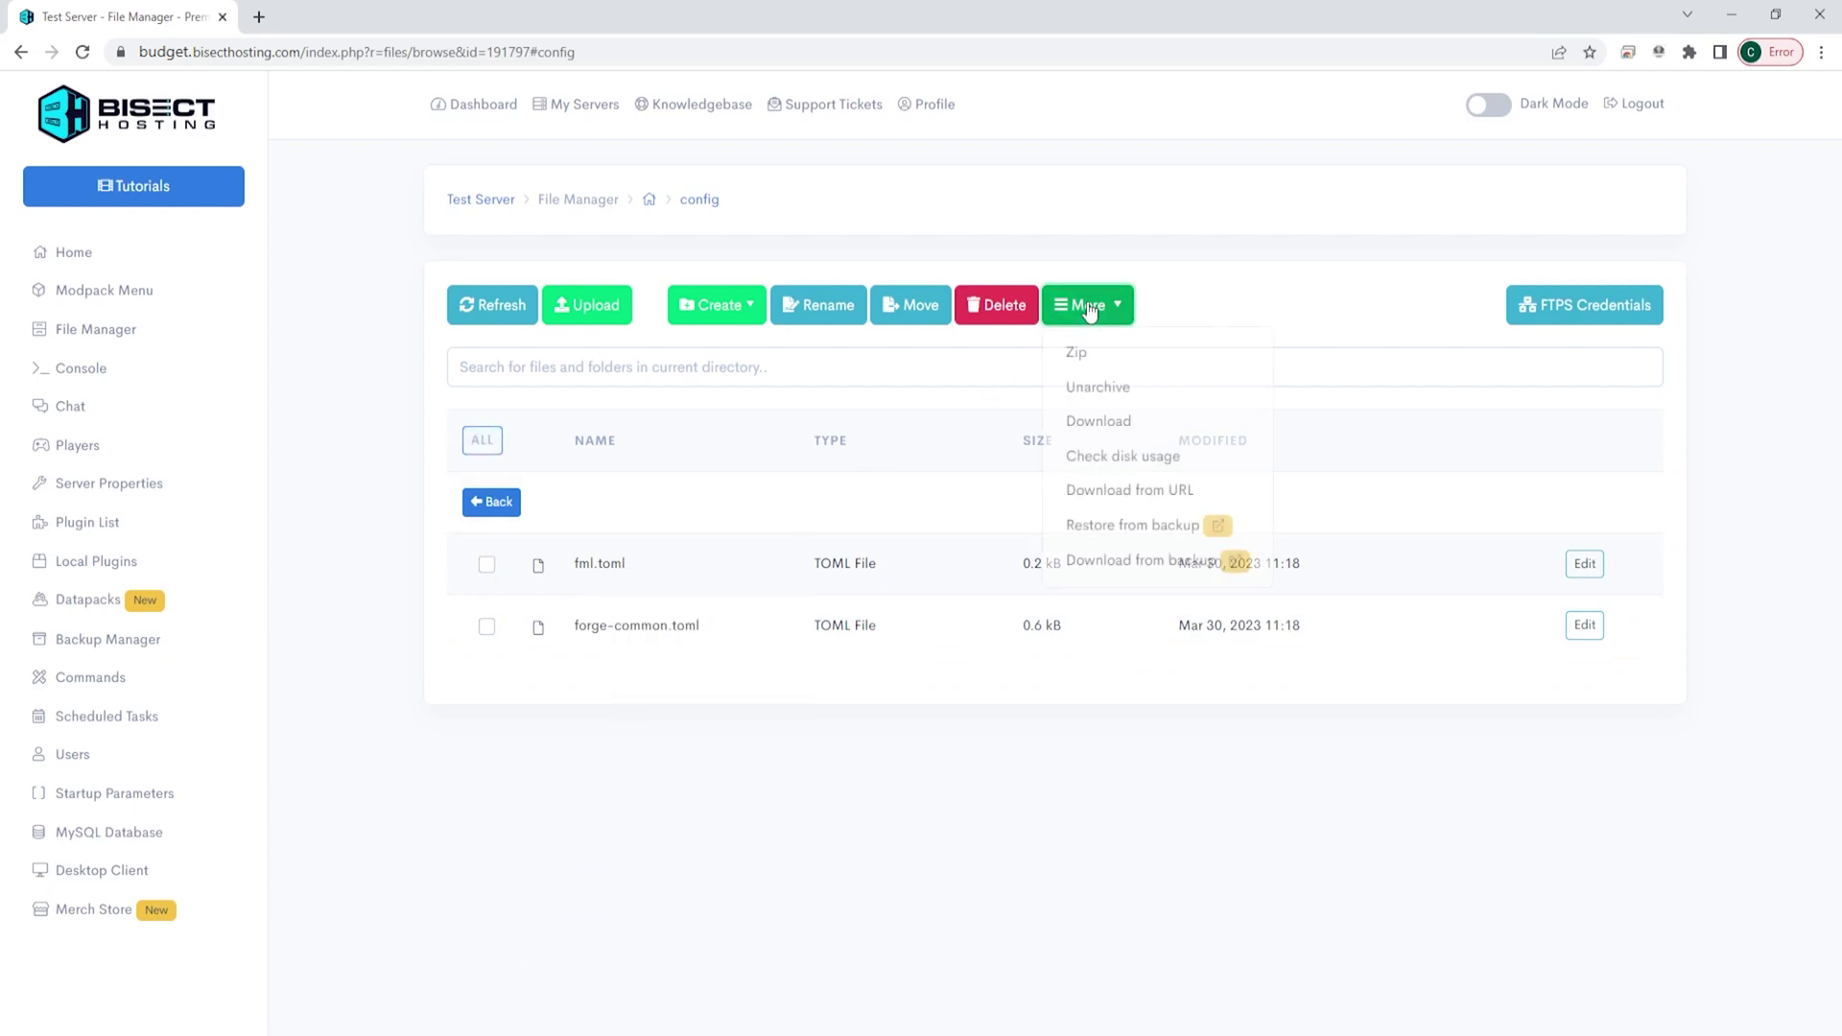
click(976, 372)
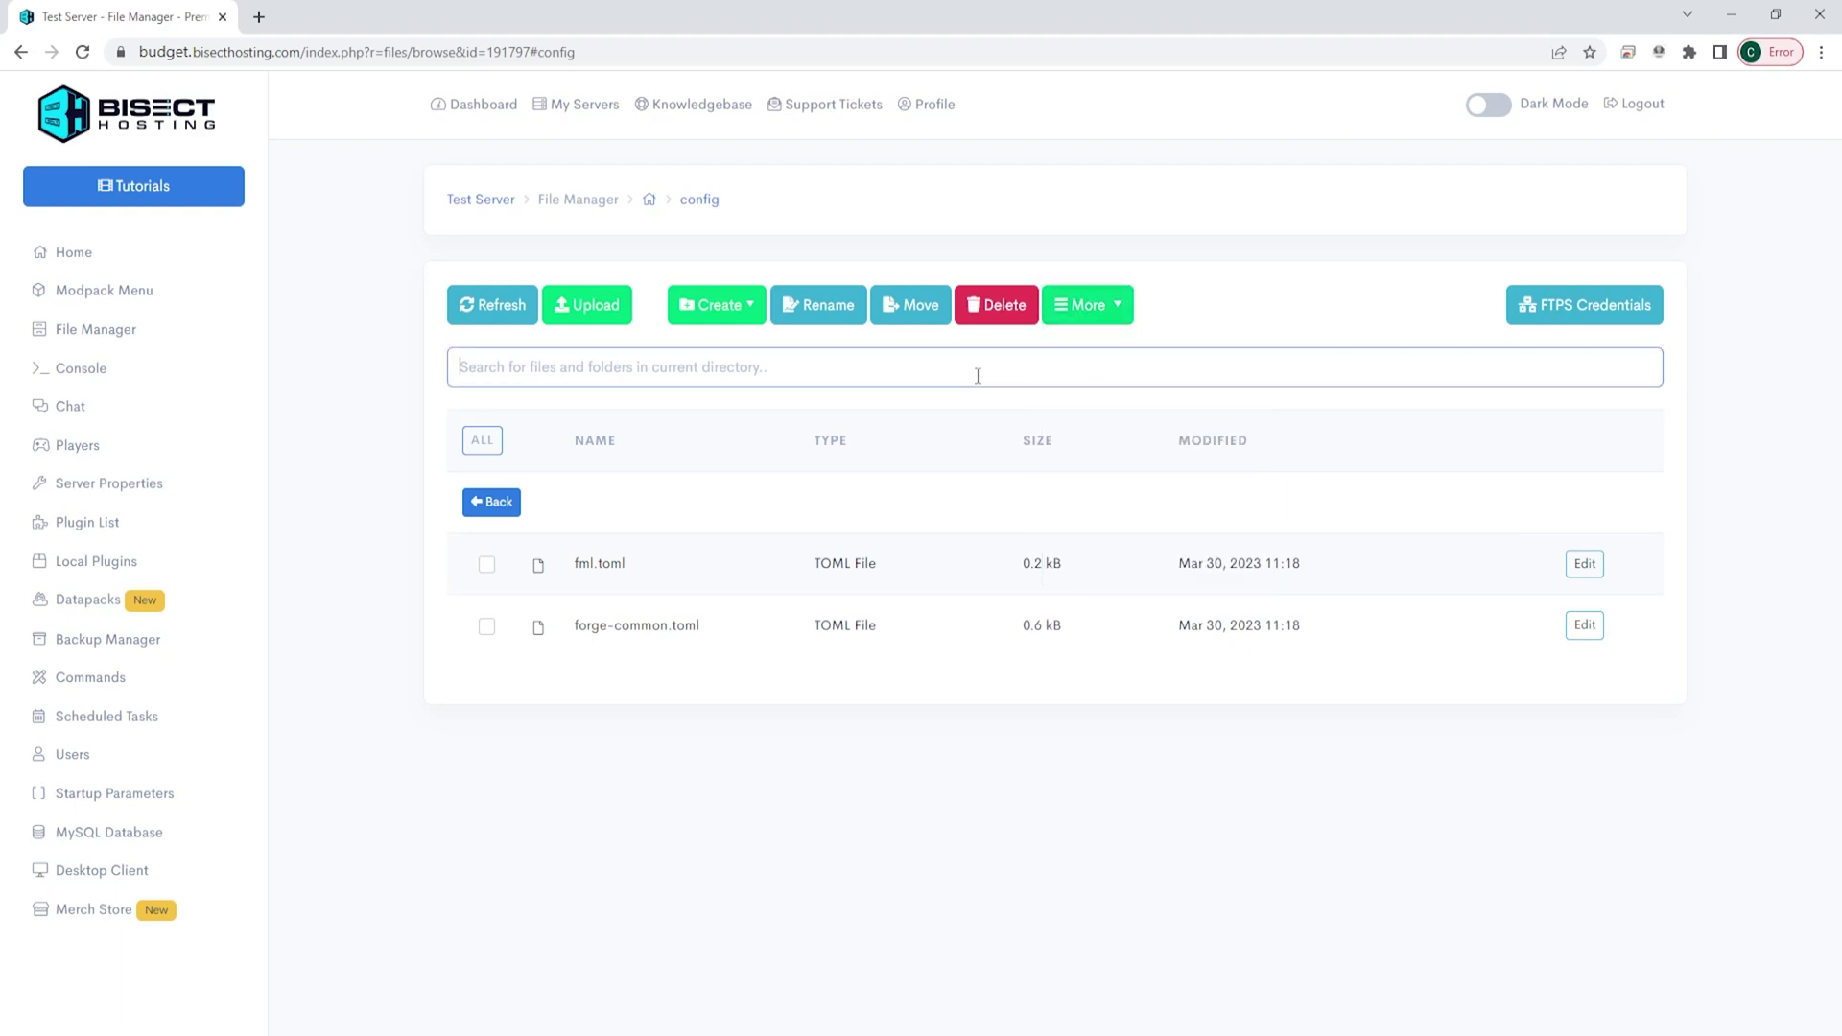
Run '/op steve' in the Test Server console to make steve an operator
click(83, 367)
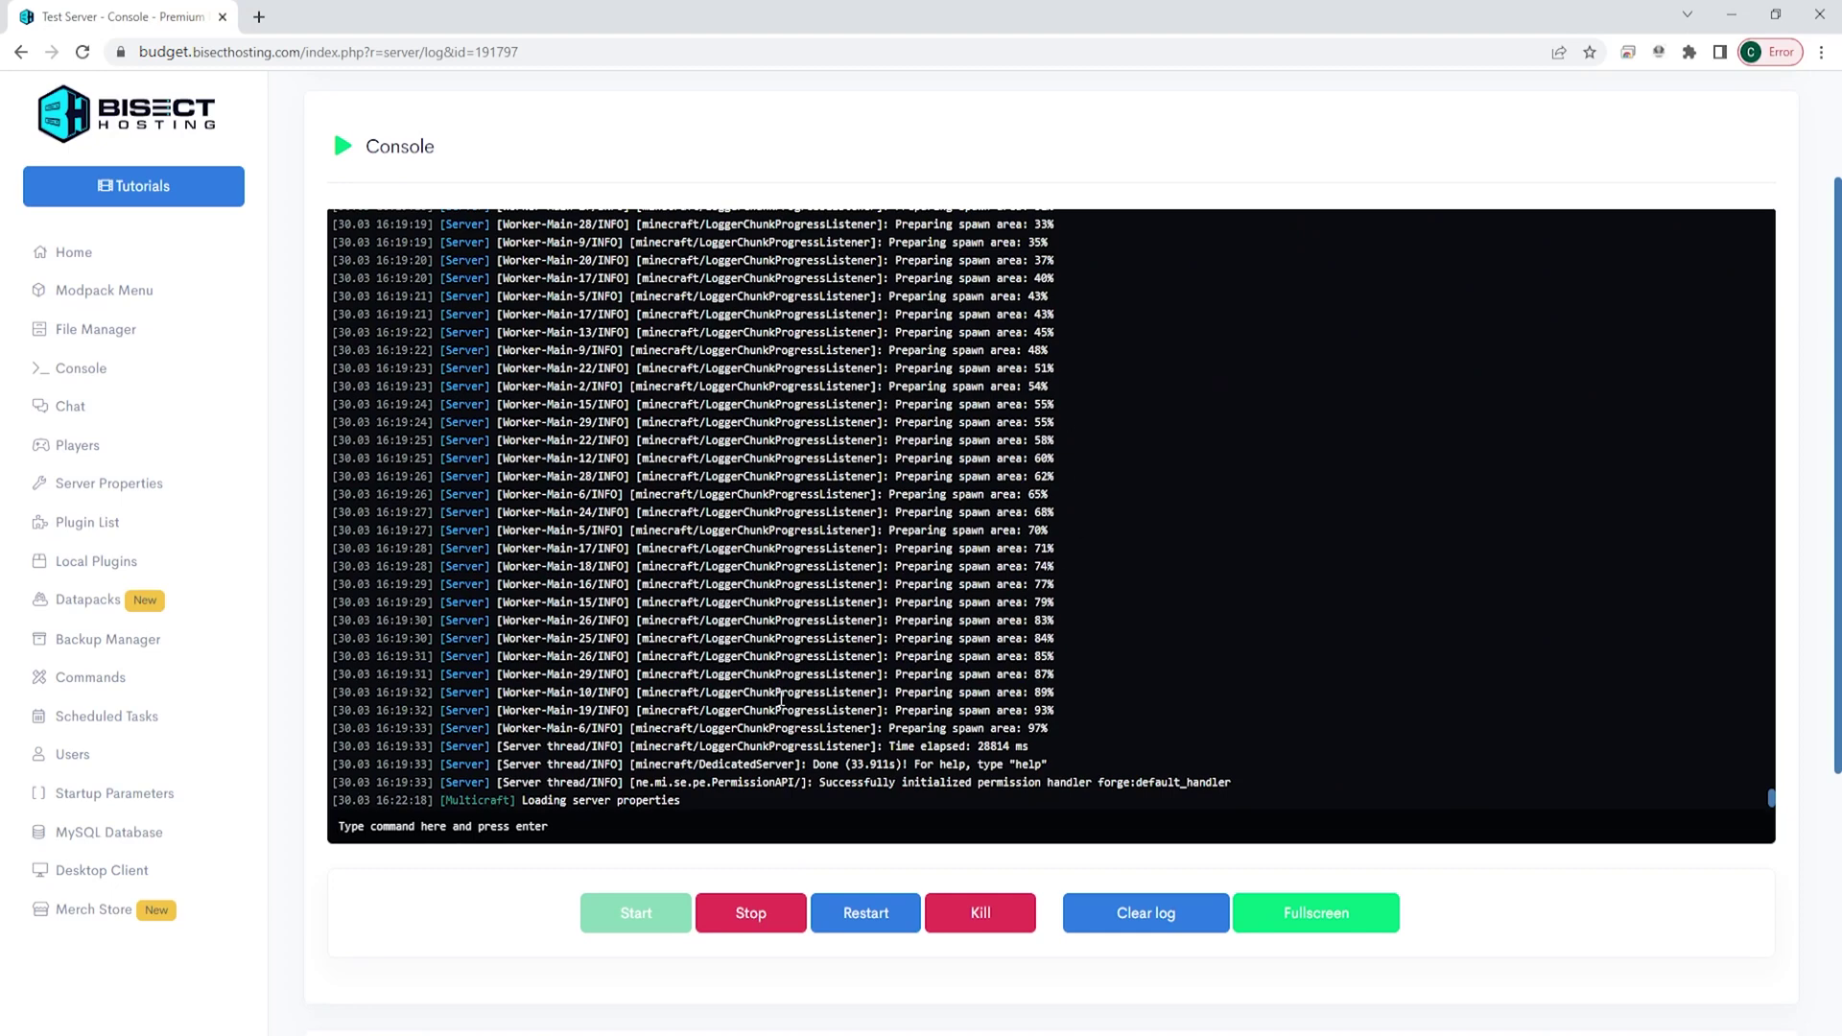
scroll(980, 754, down, 1)
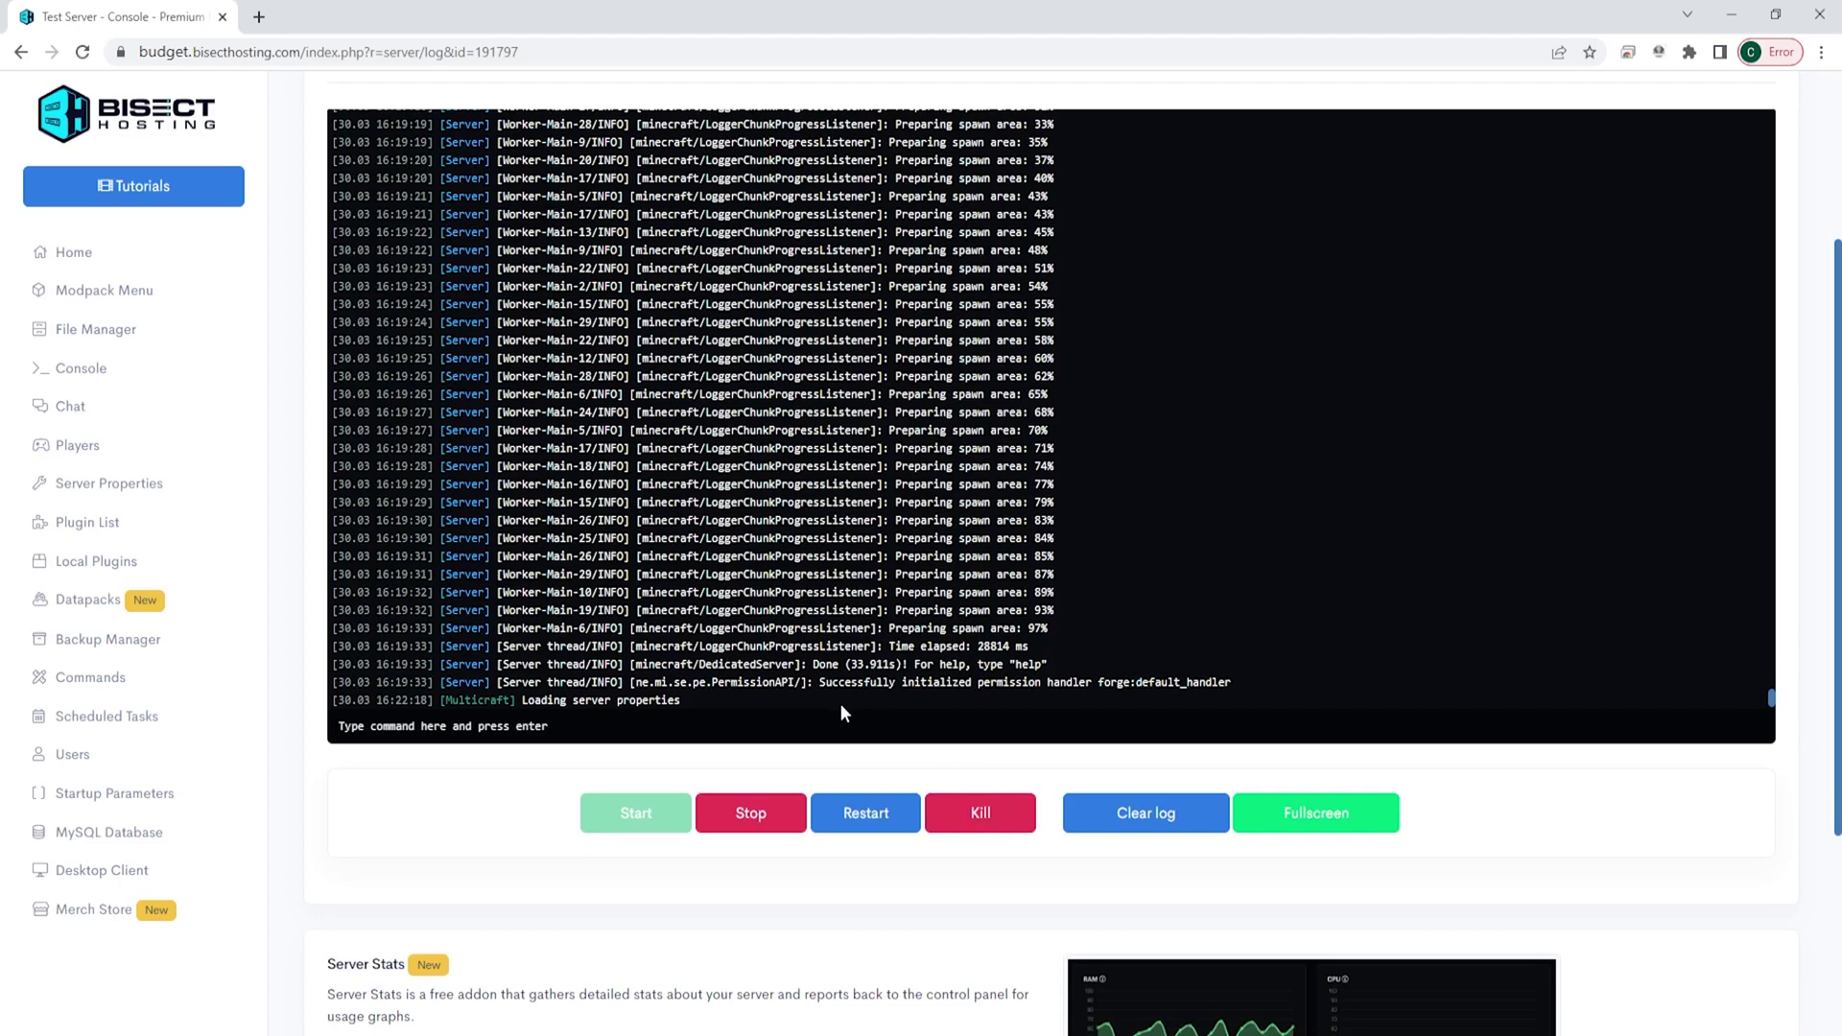
text(/op steve)
key(Return)
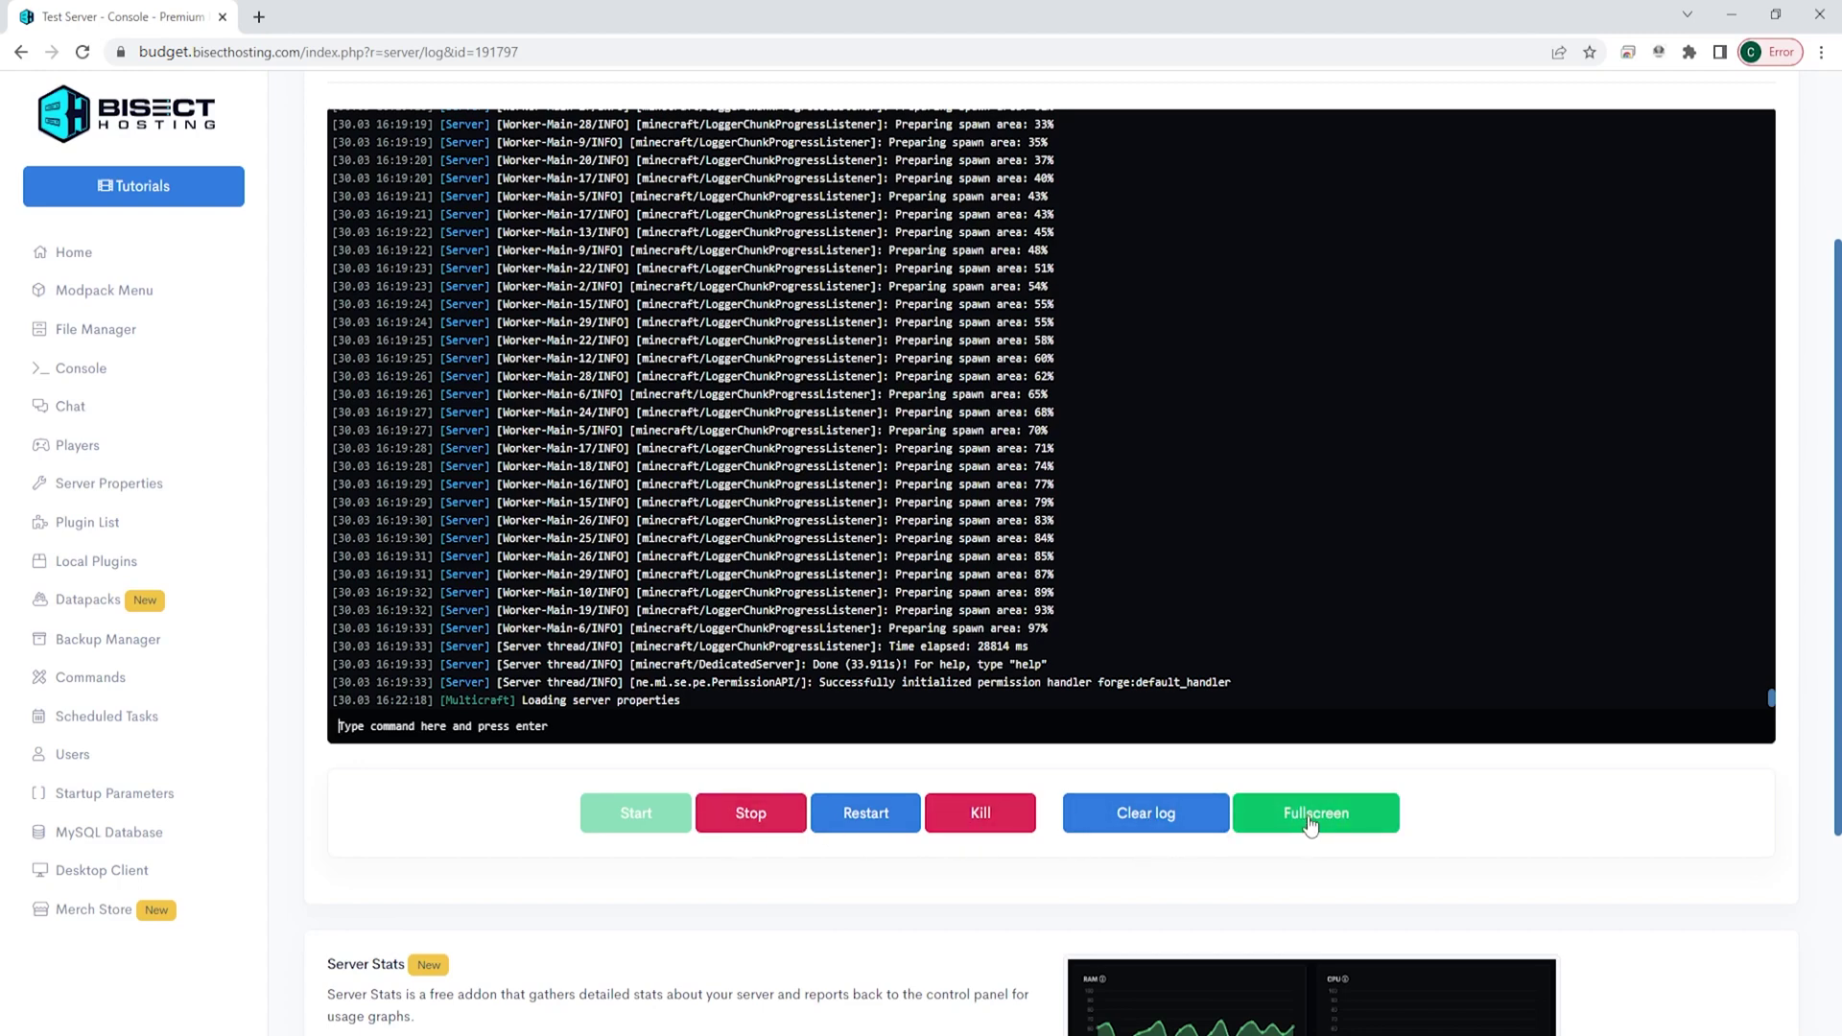
scroll(800, 711, down, 3)
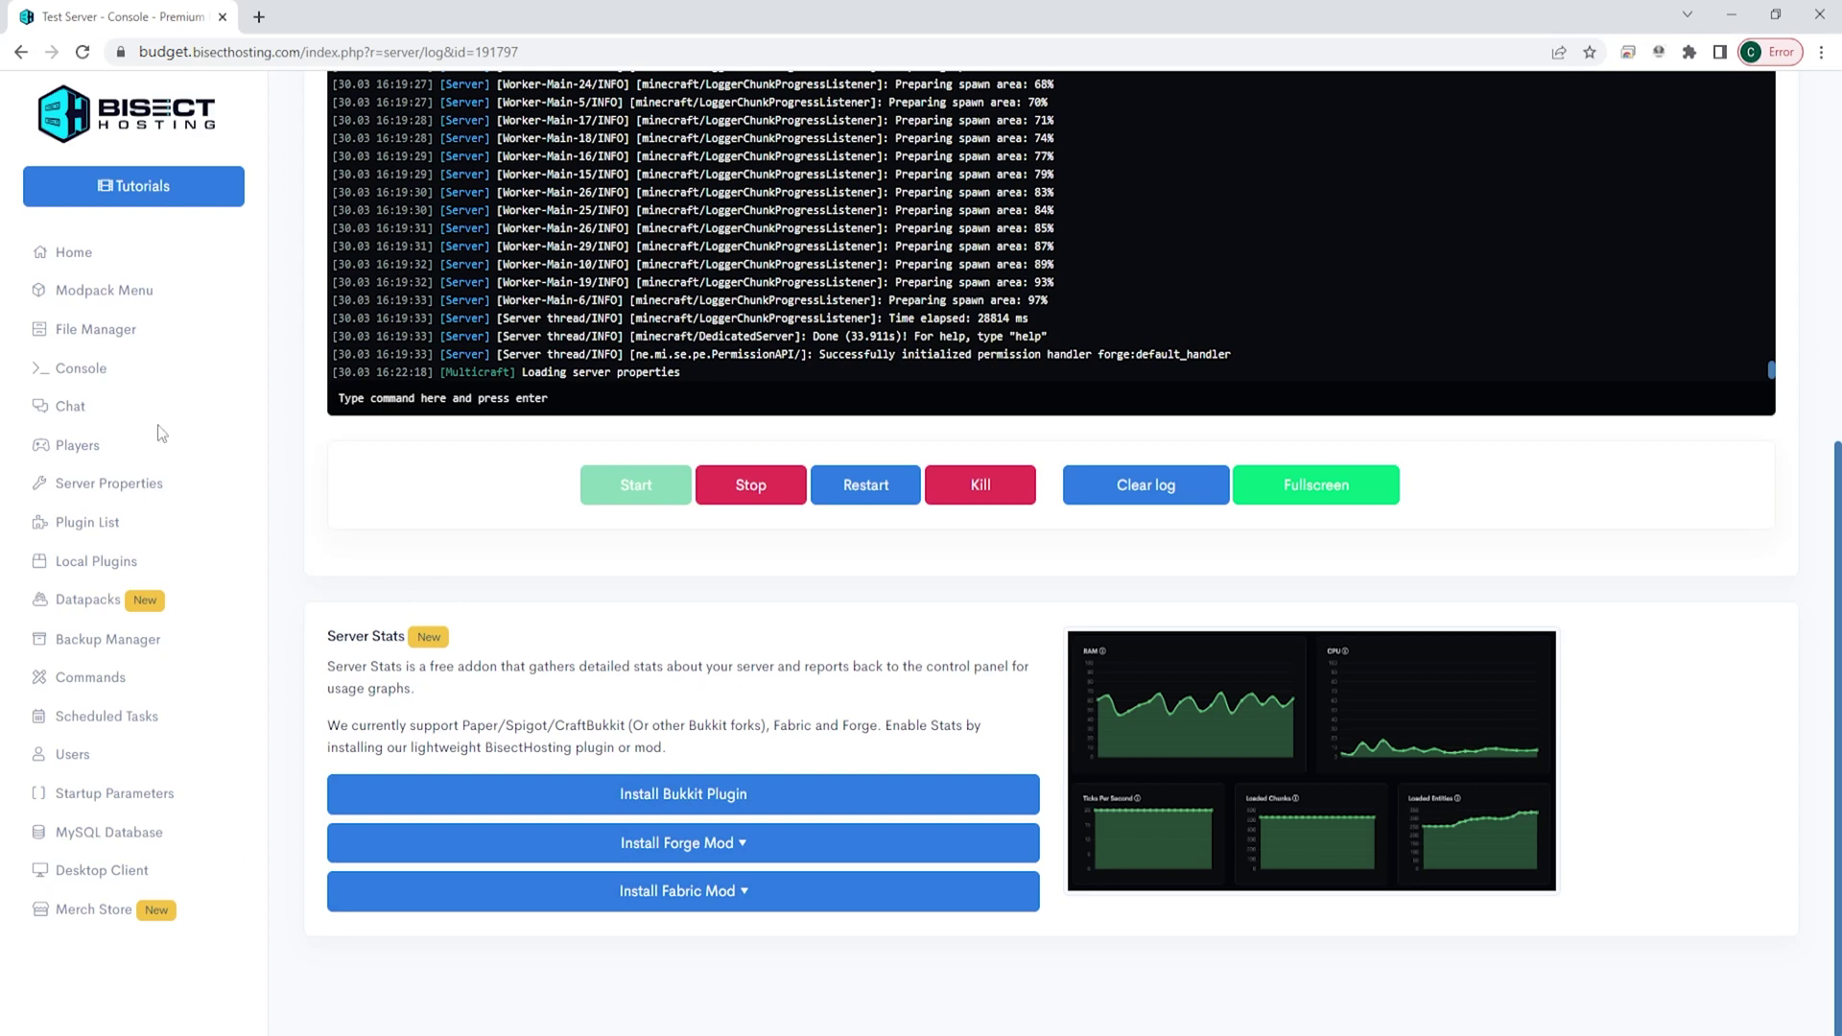
Set Allow Flying to Enabled in Server Properties and save
click(103, 485)
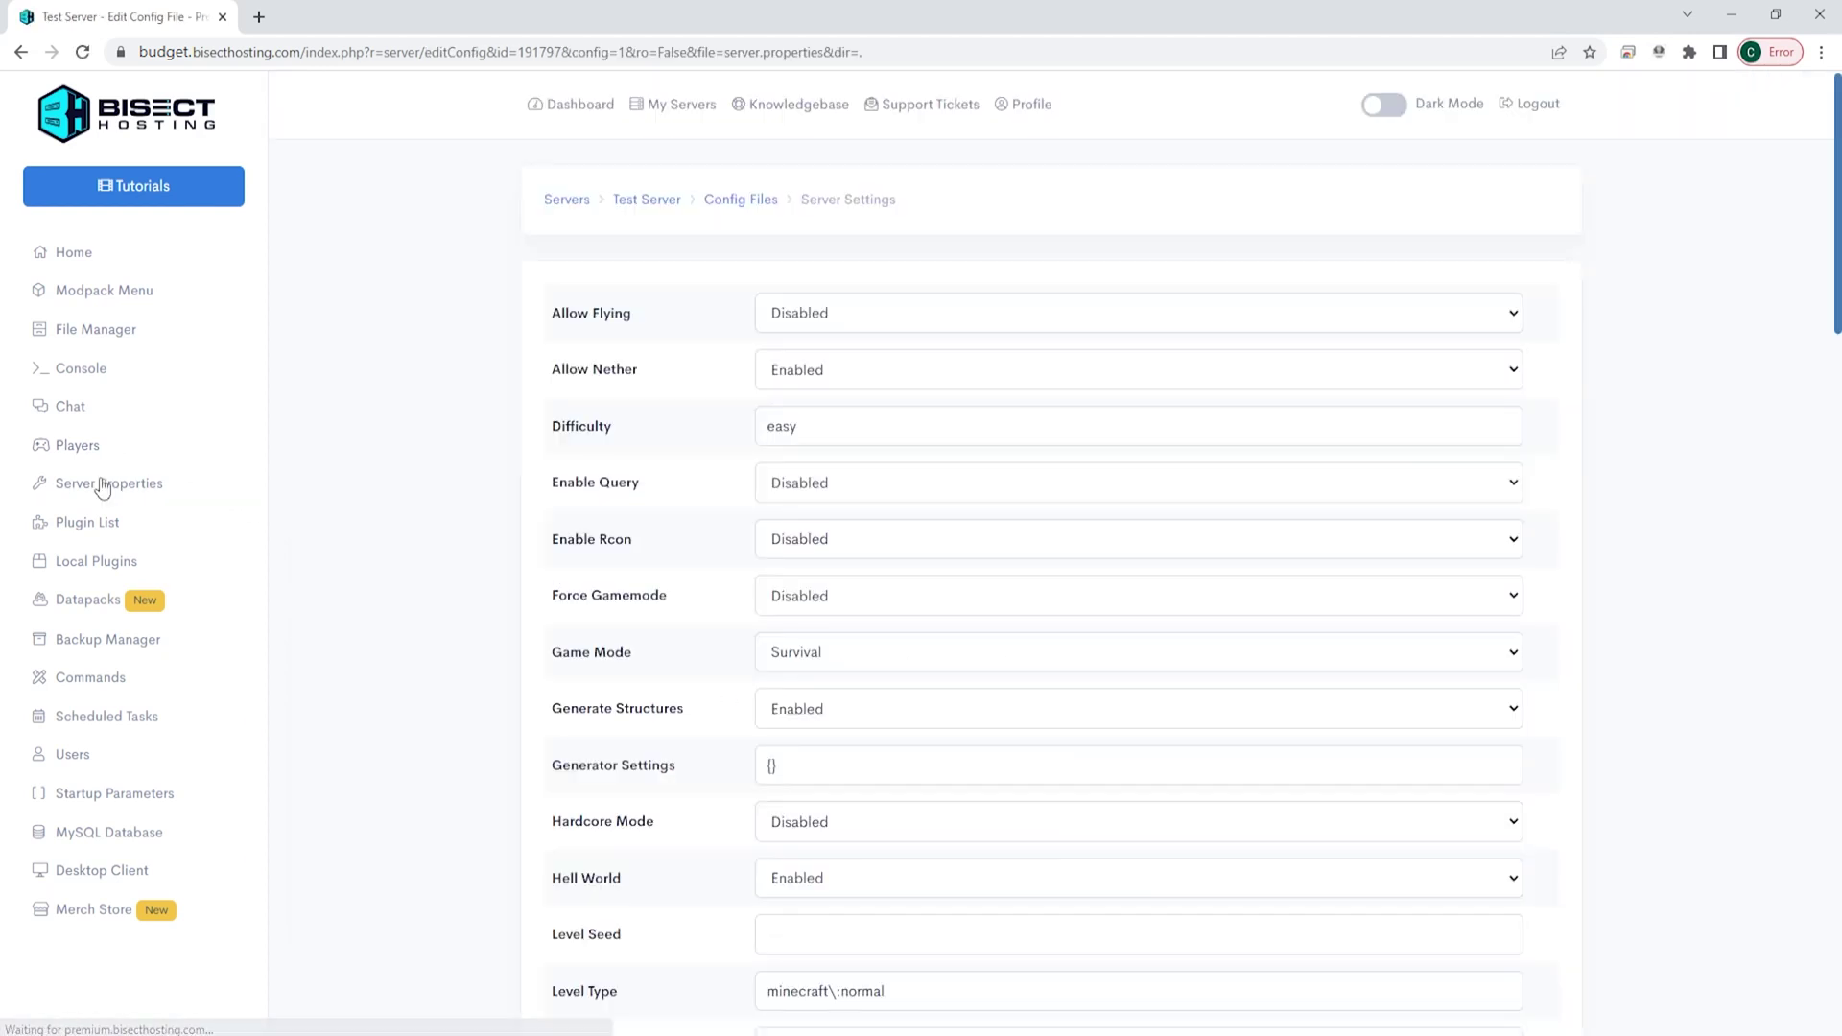
click(879, 312)
click(857, 344)
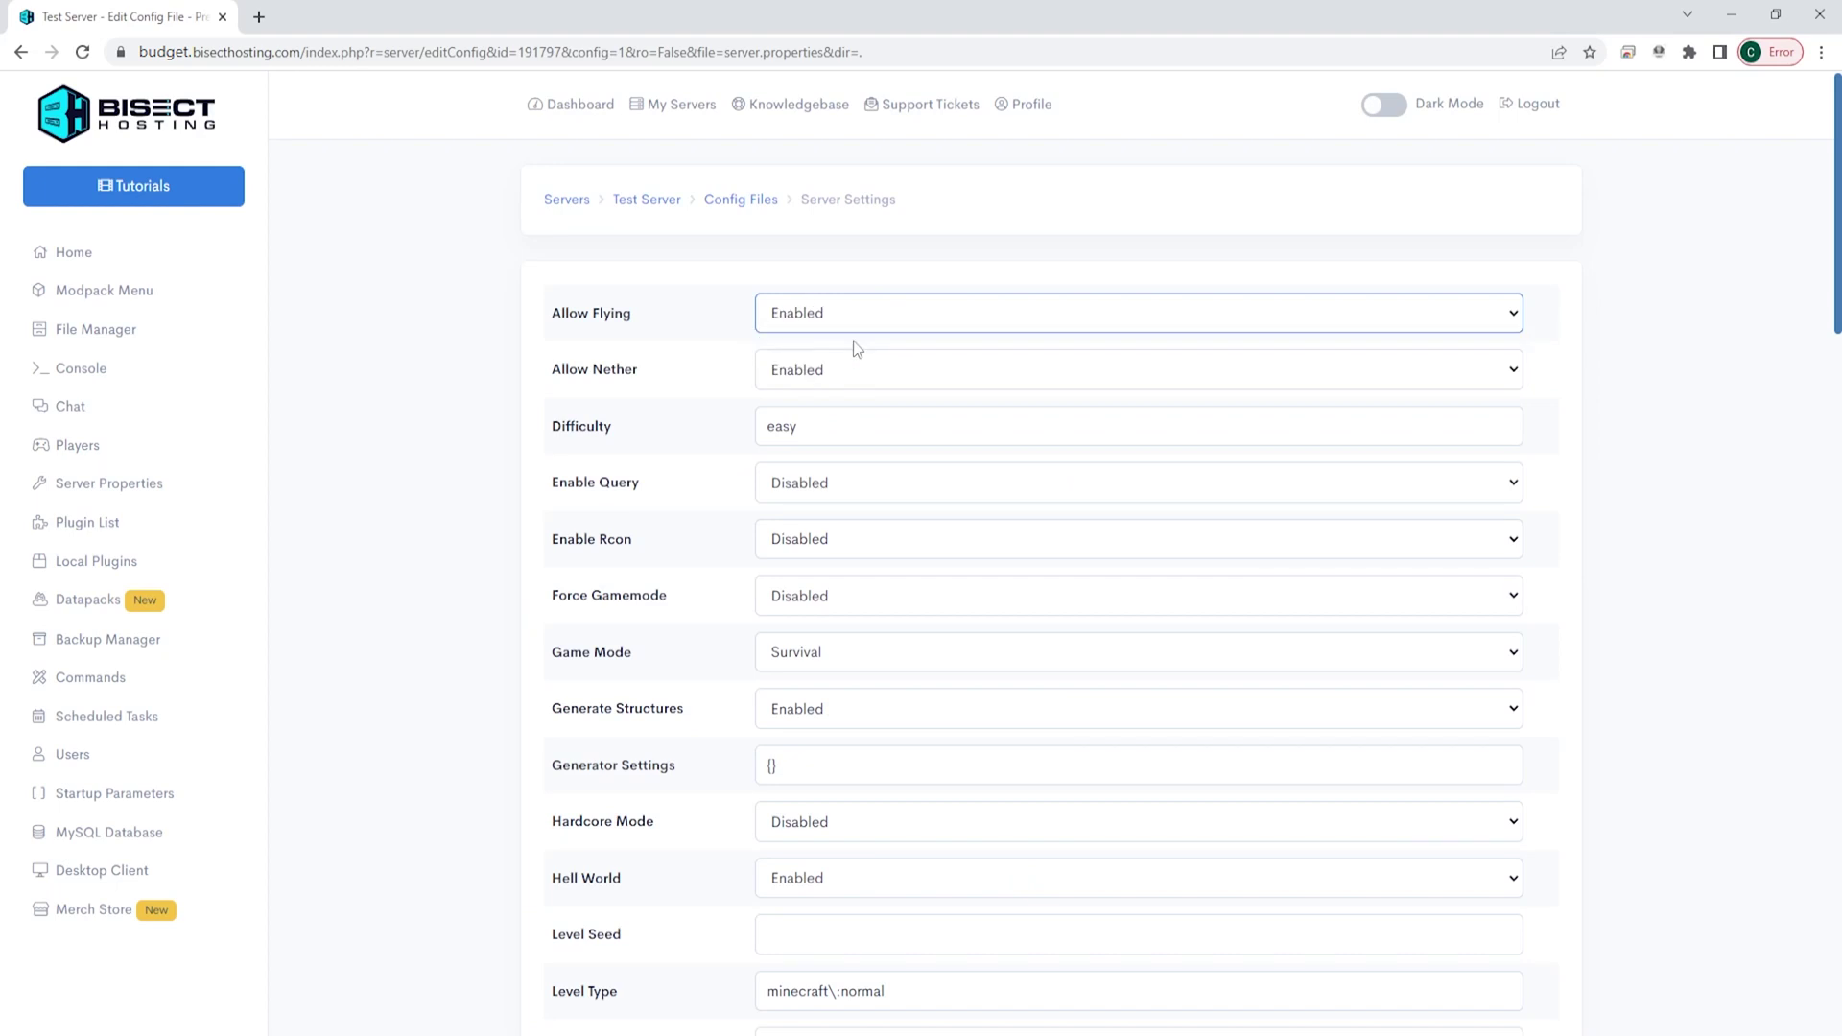
drag(844, 428, 721, 456)
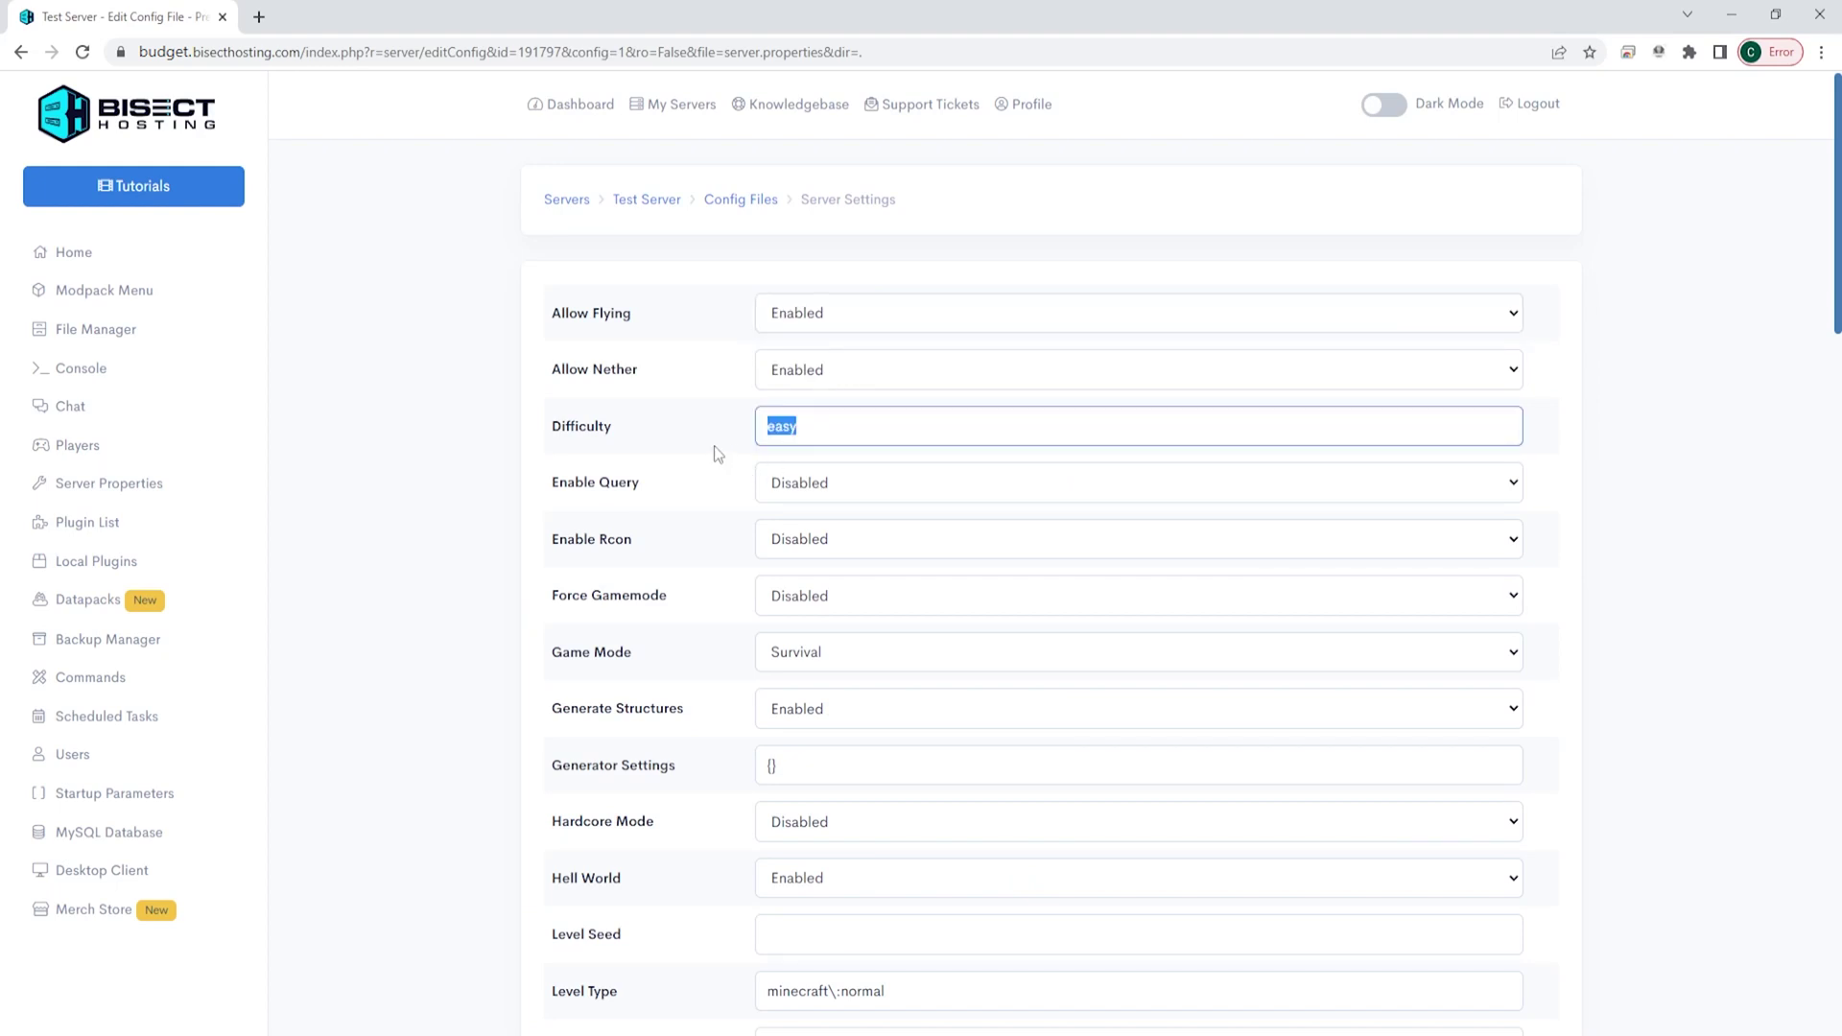
click(682, 418)
scroll(682, 418, down, 20)
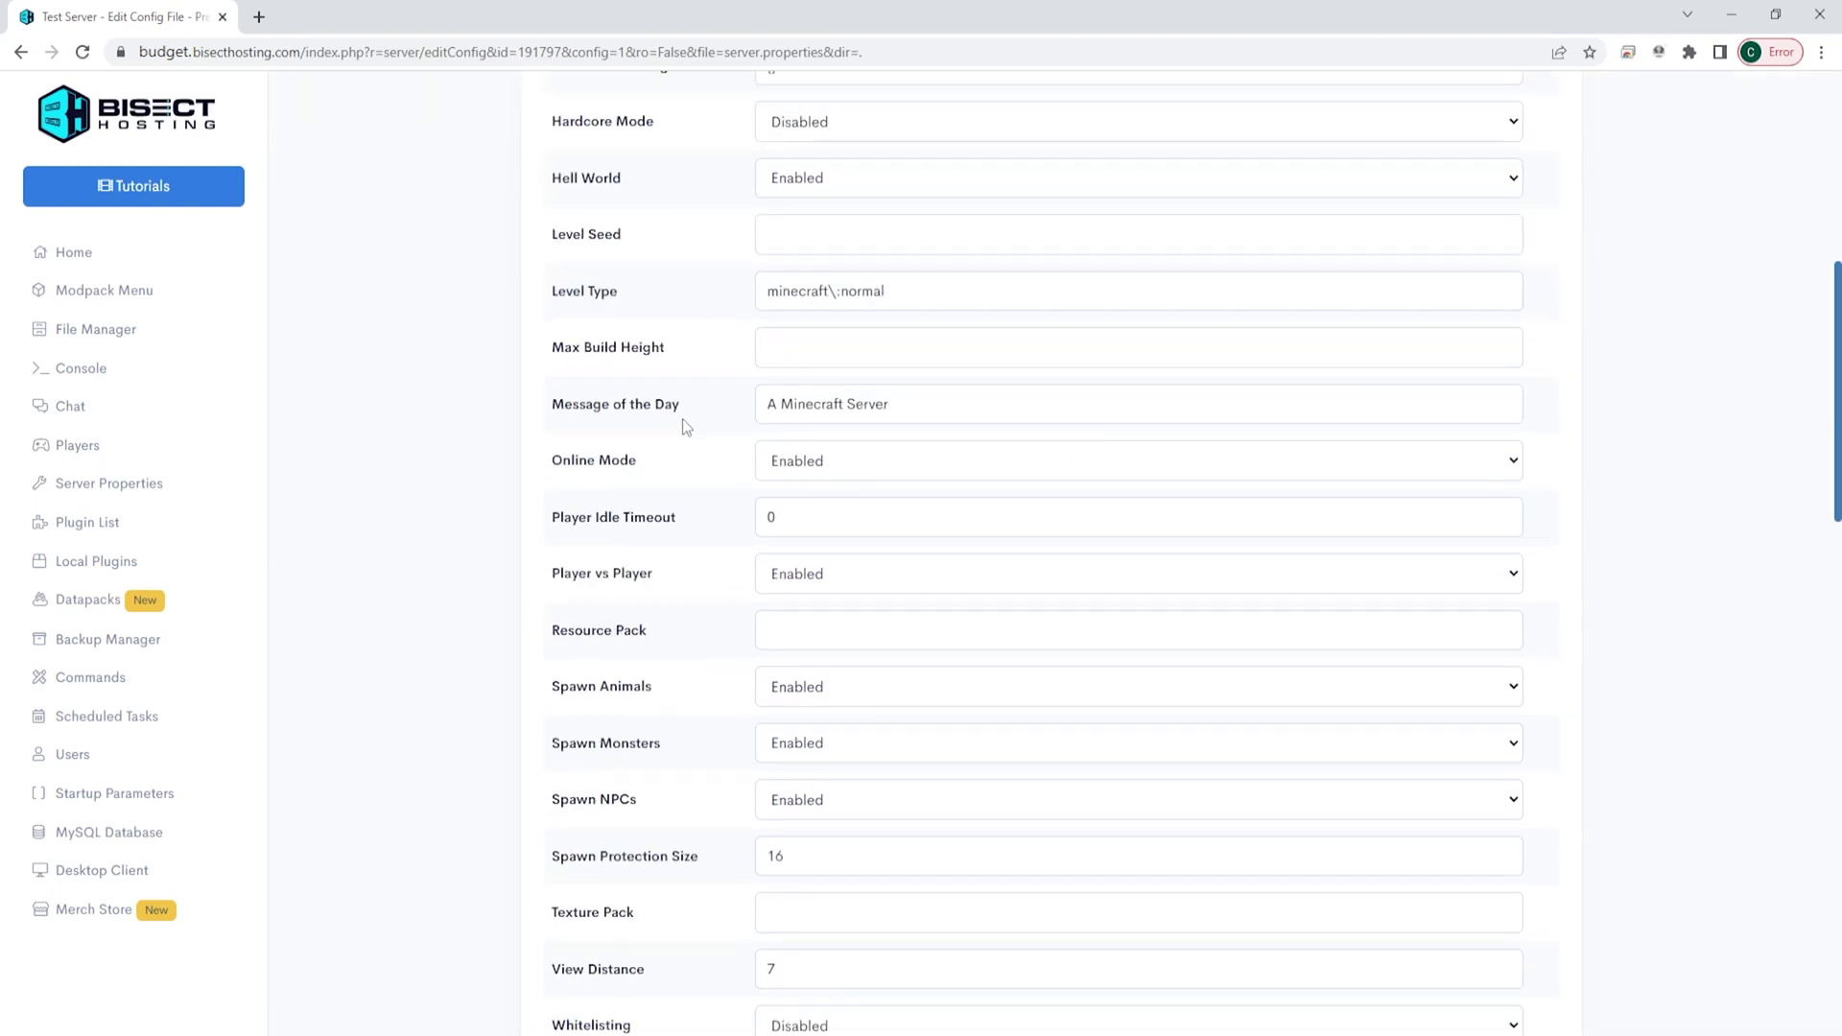
click(1129, 874)
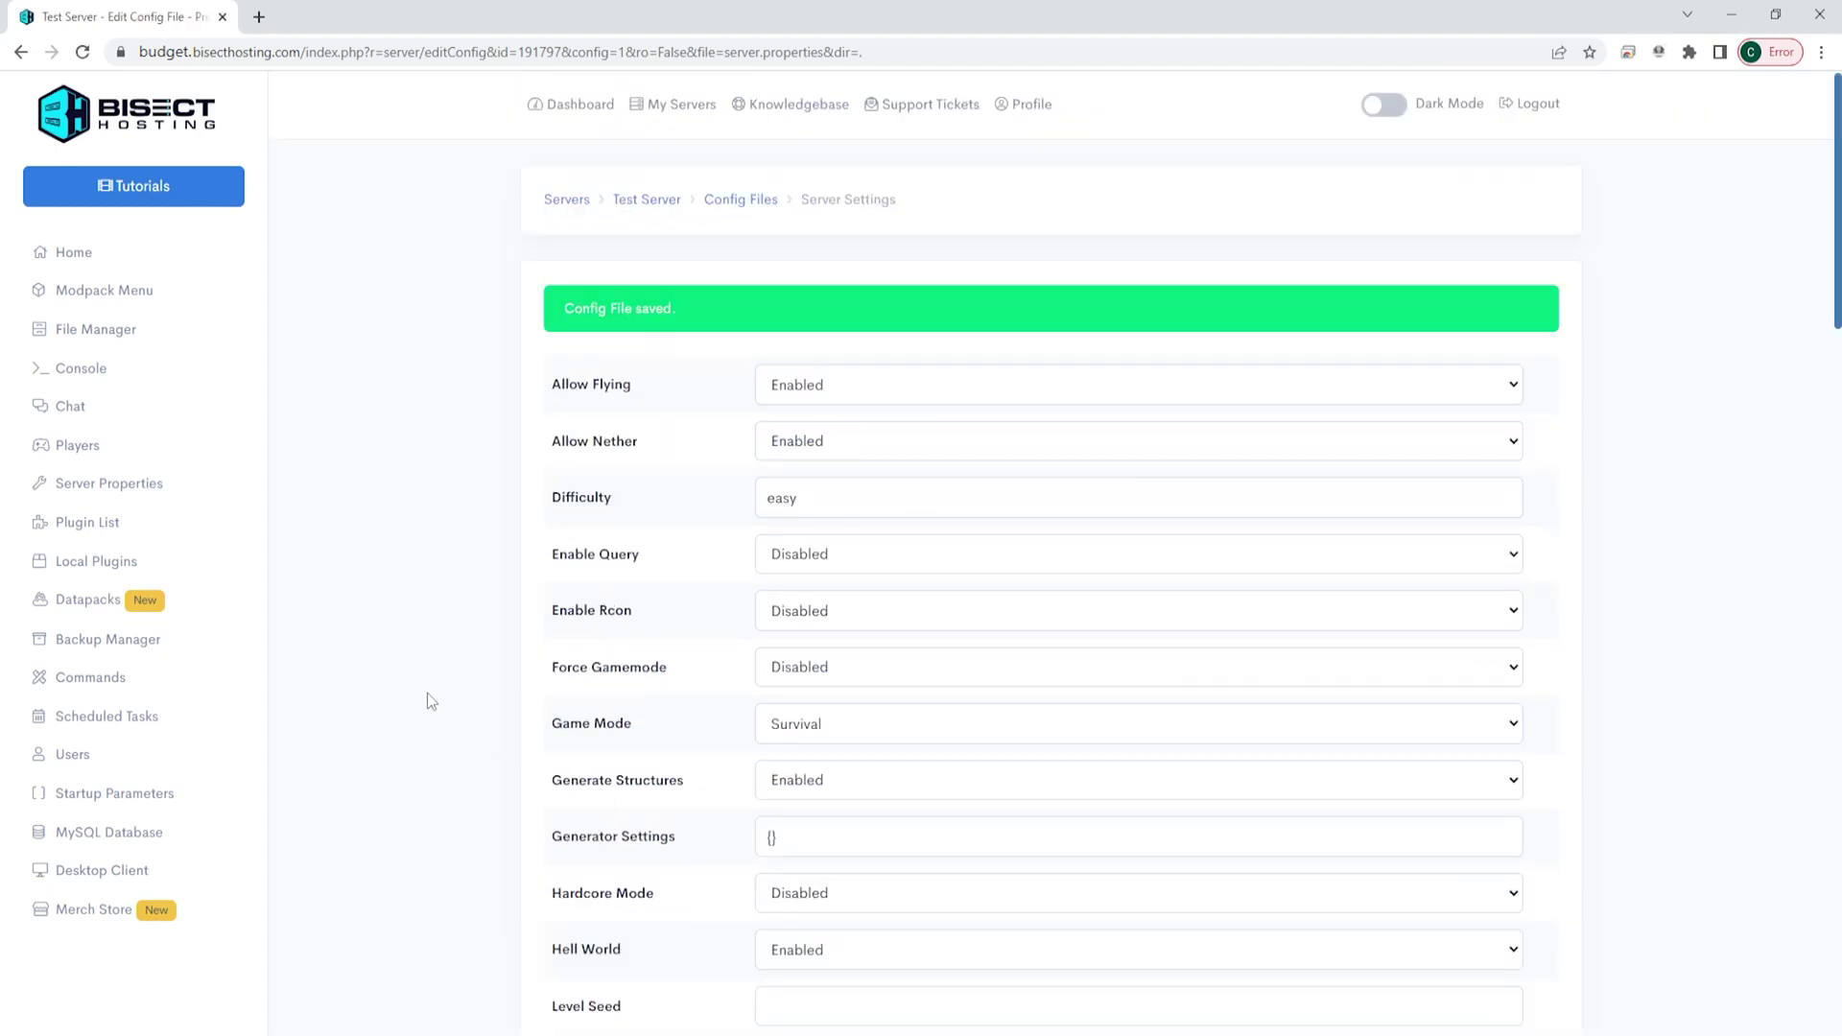
Browse the Adventure, Items and Blocks, and World Generation datapack categories
click(77, 602)
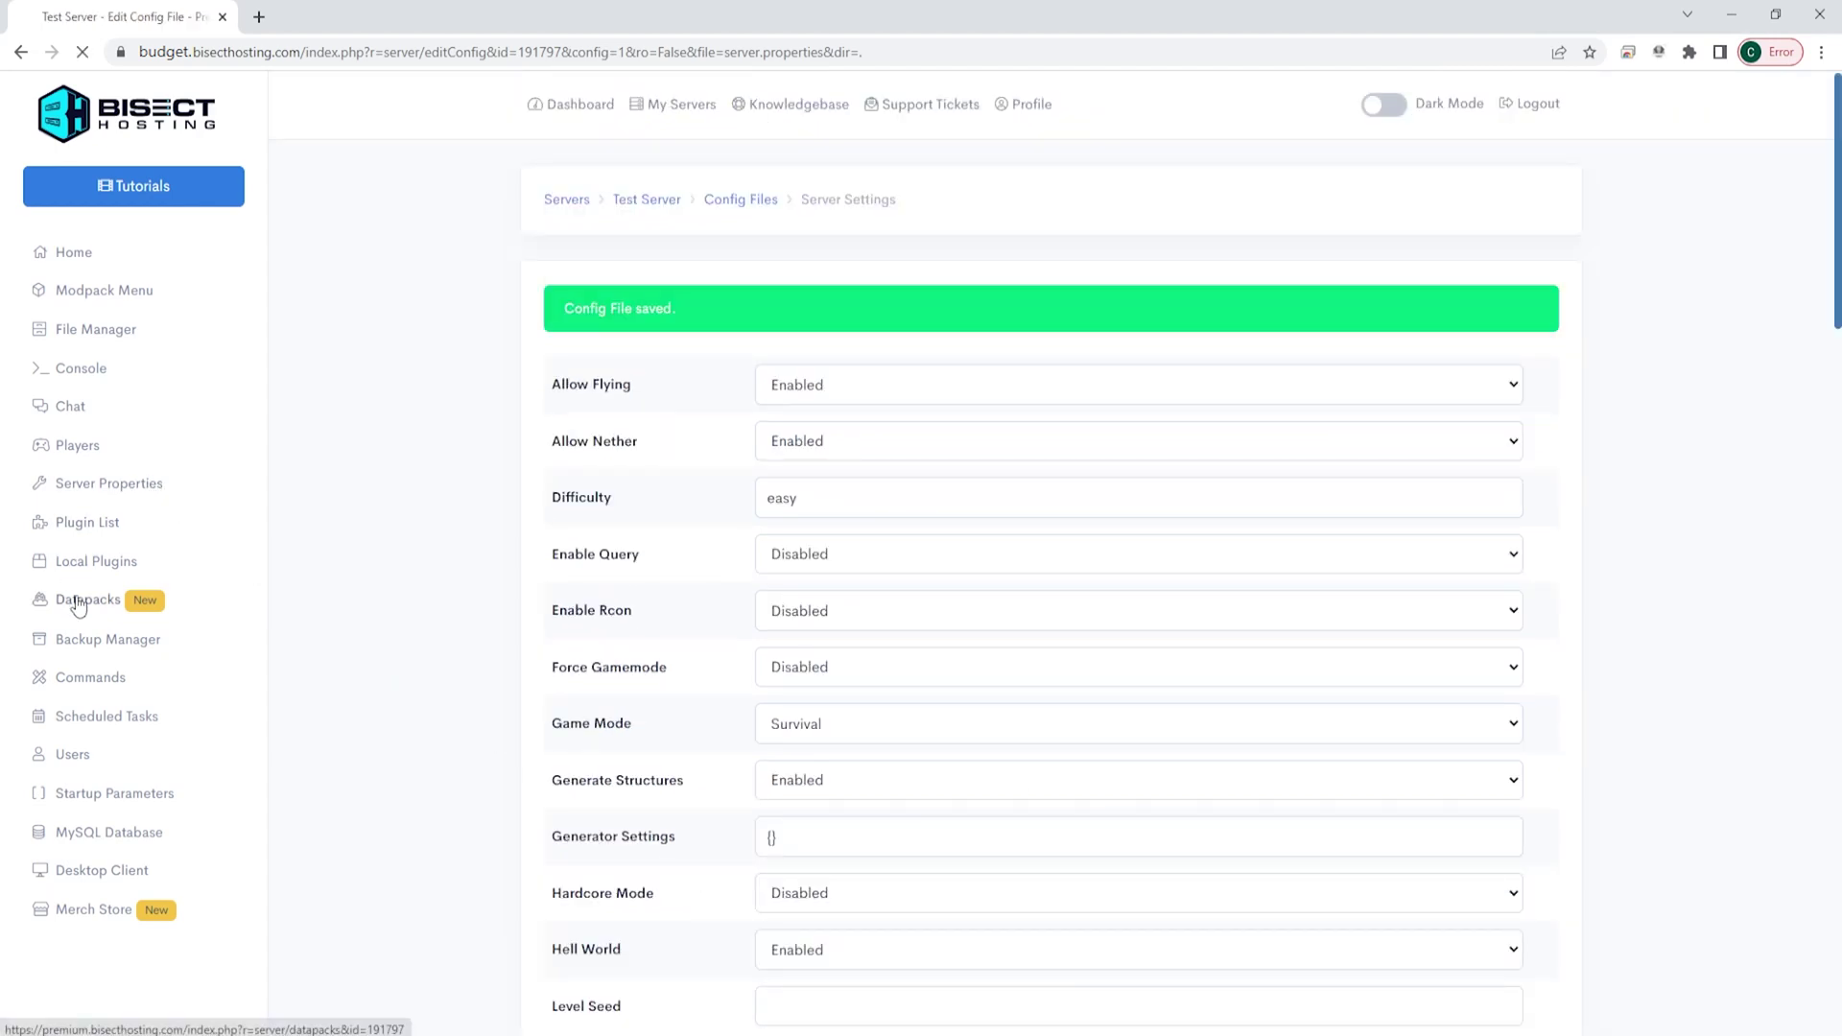
click(732, 434)
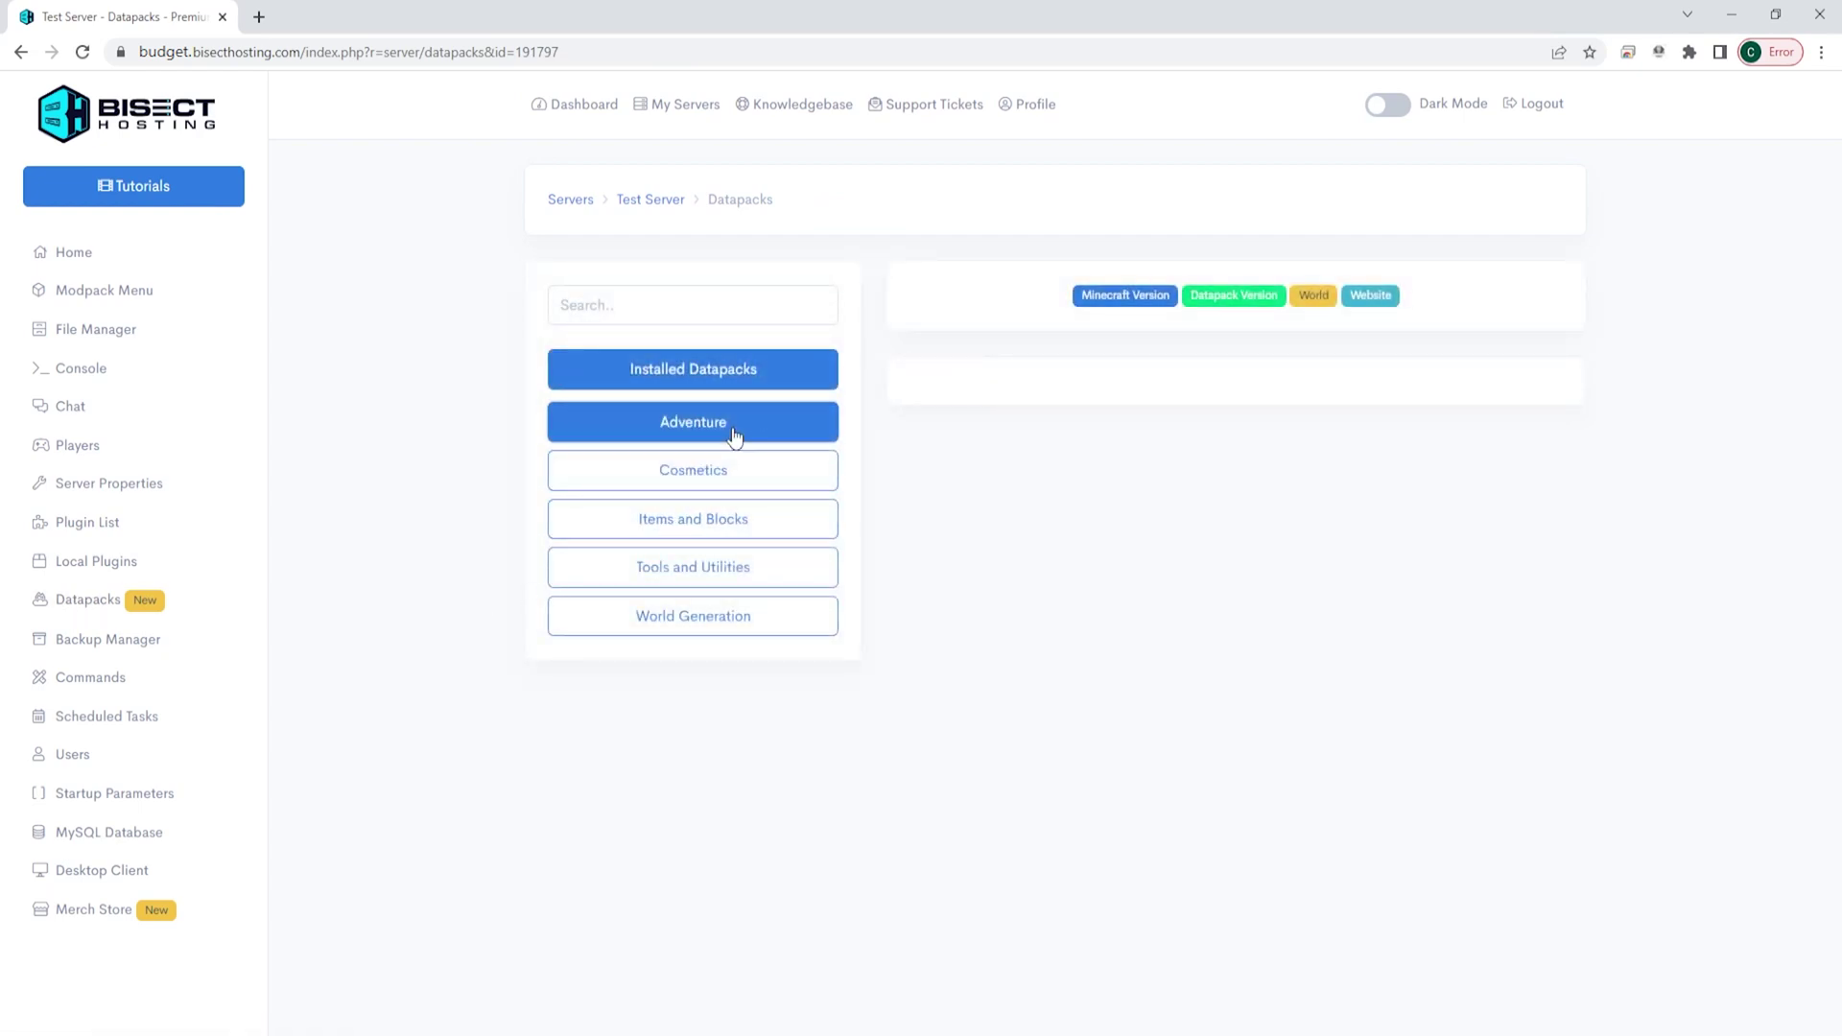
click(768, 526)
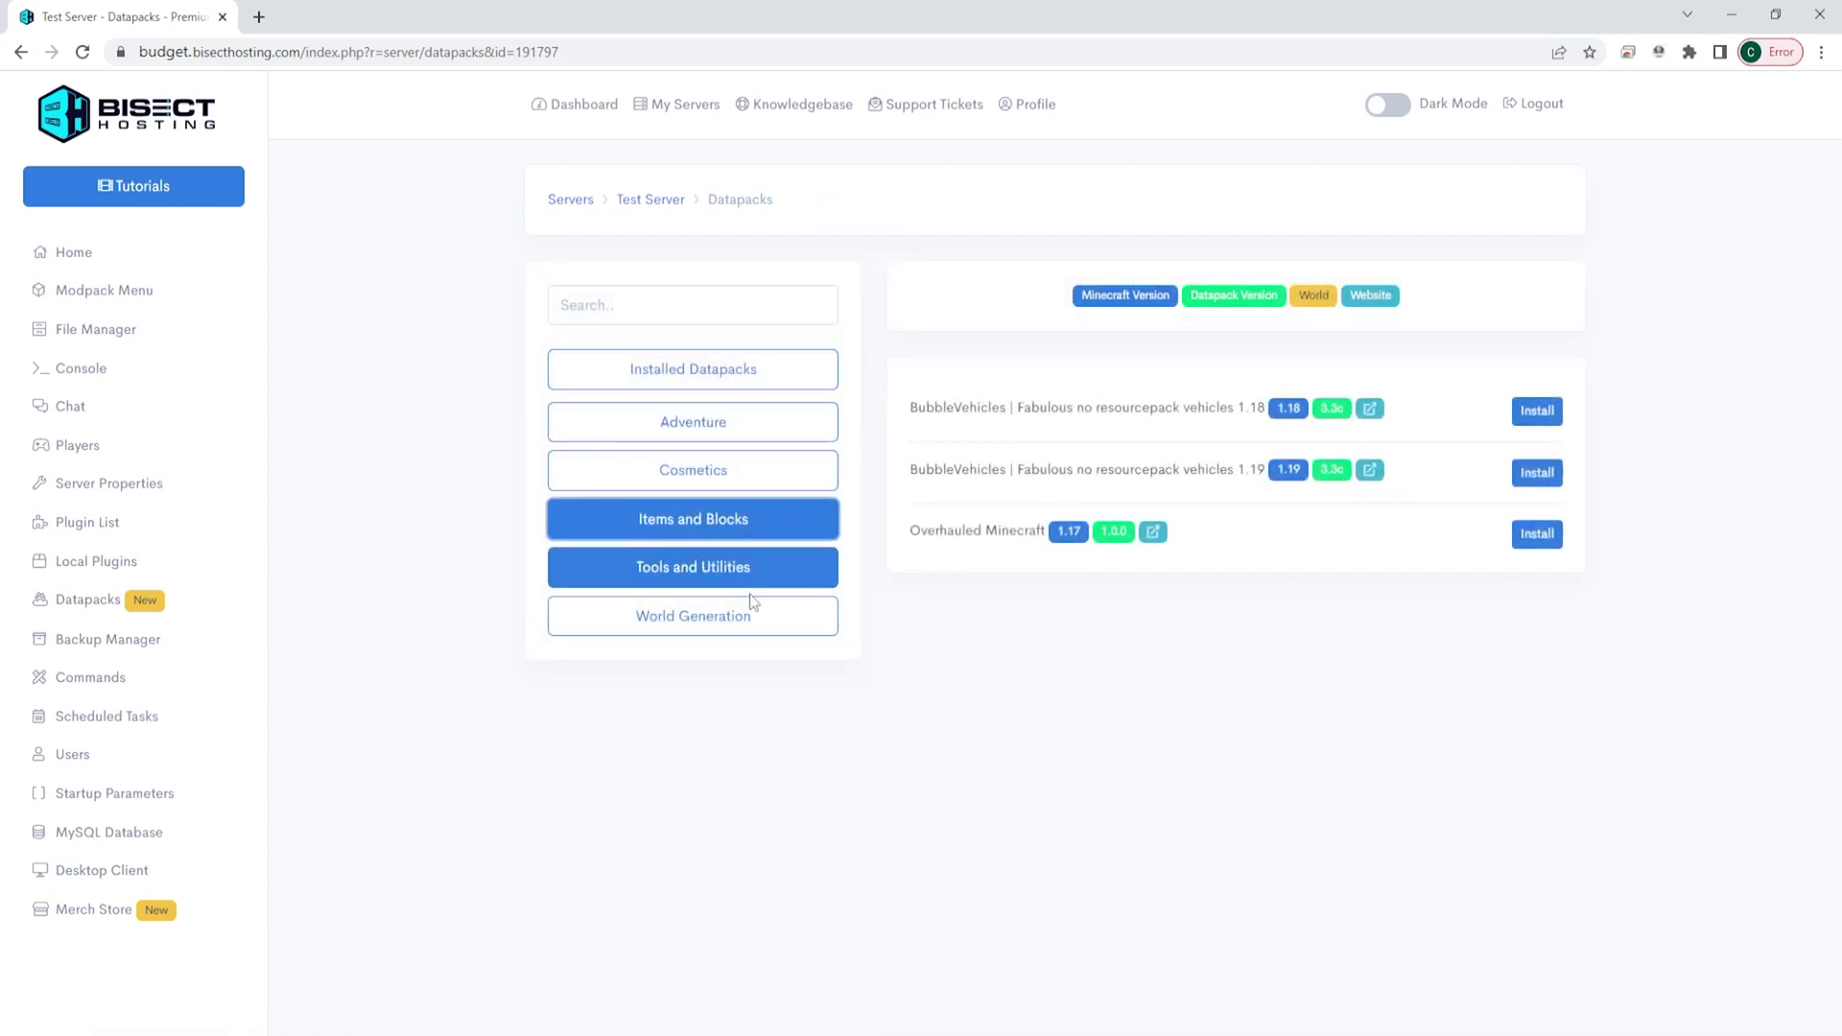
click(749, 618)
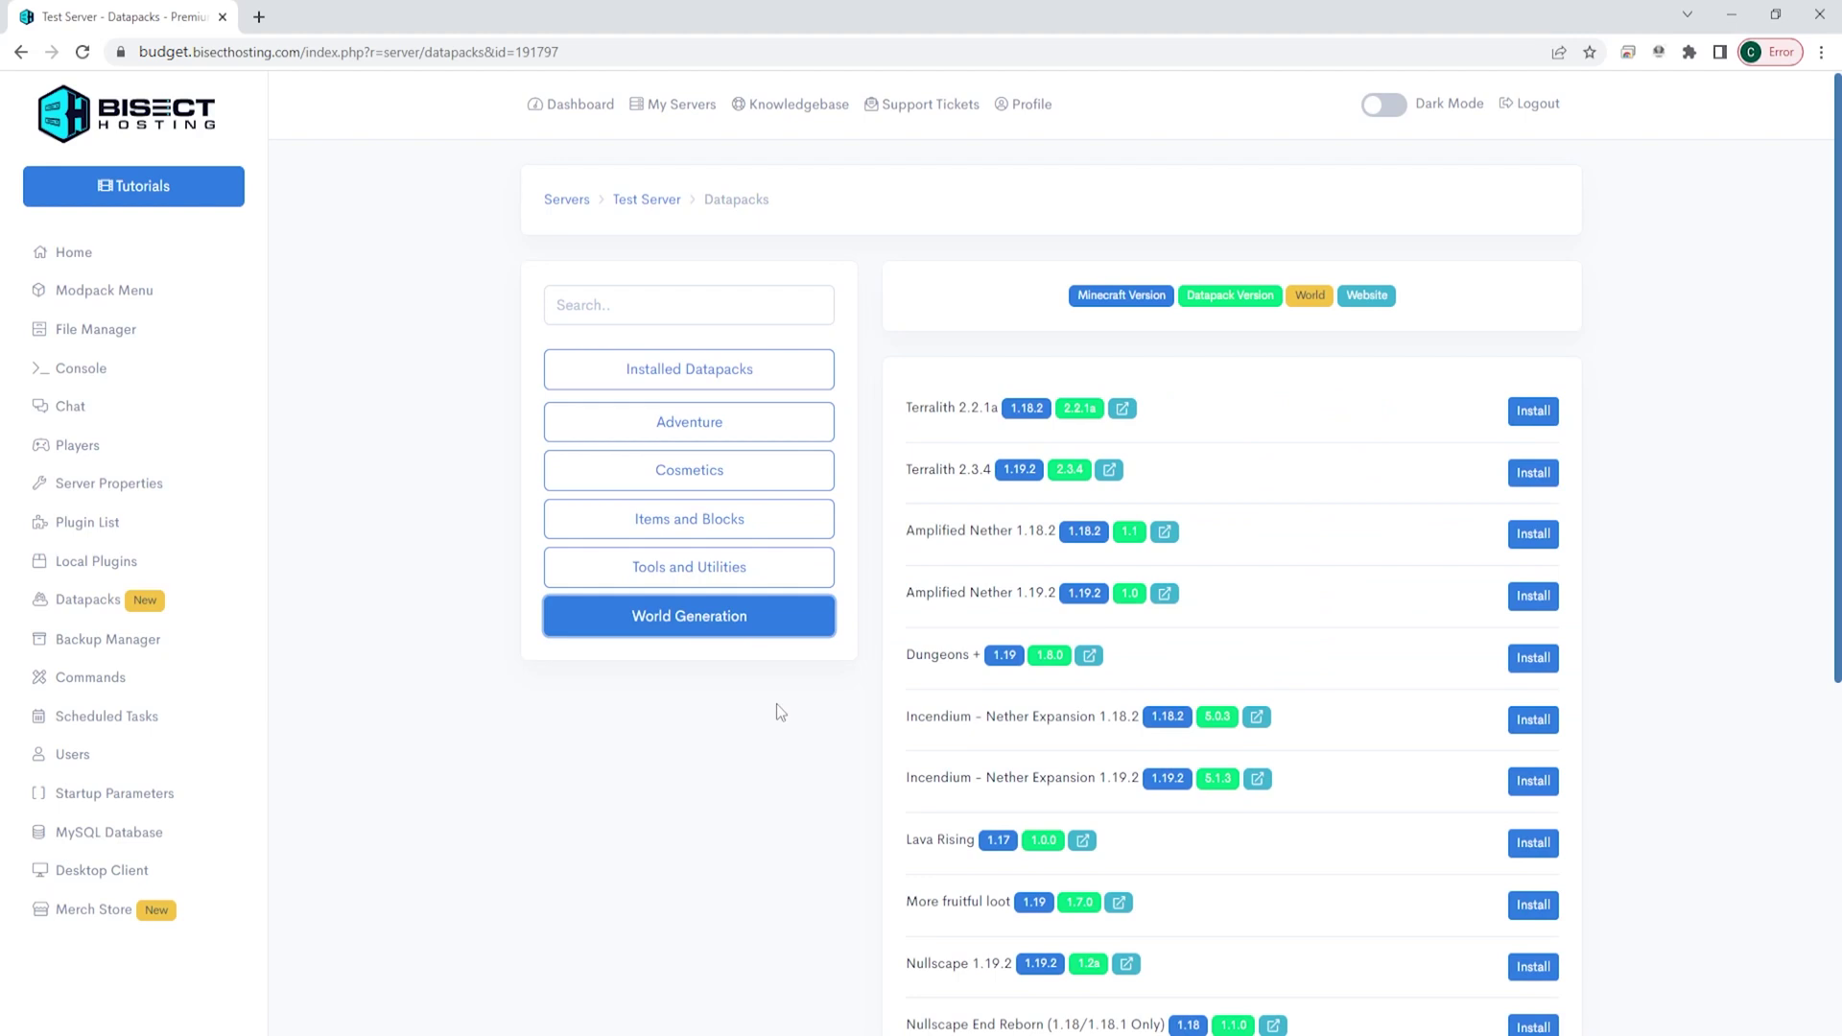
click(165, 644)
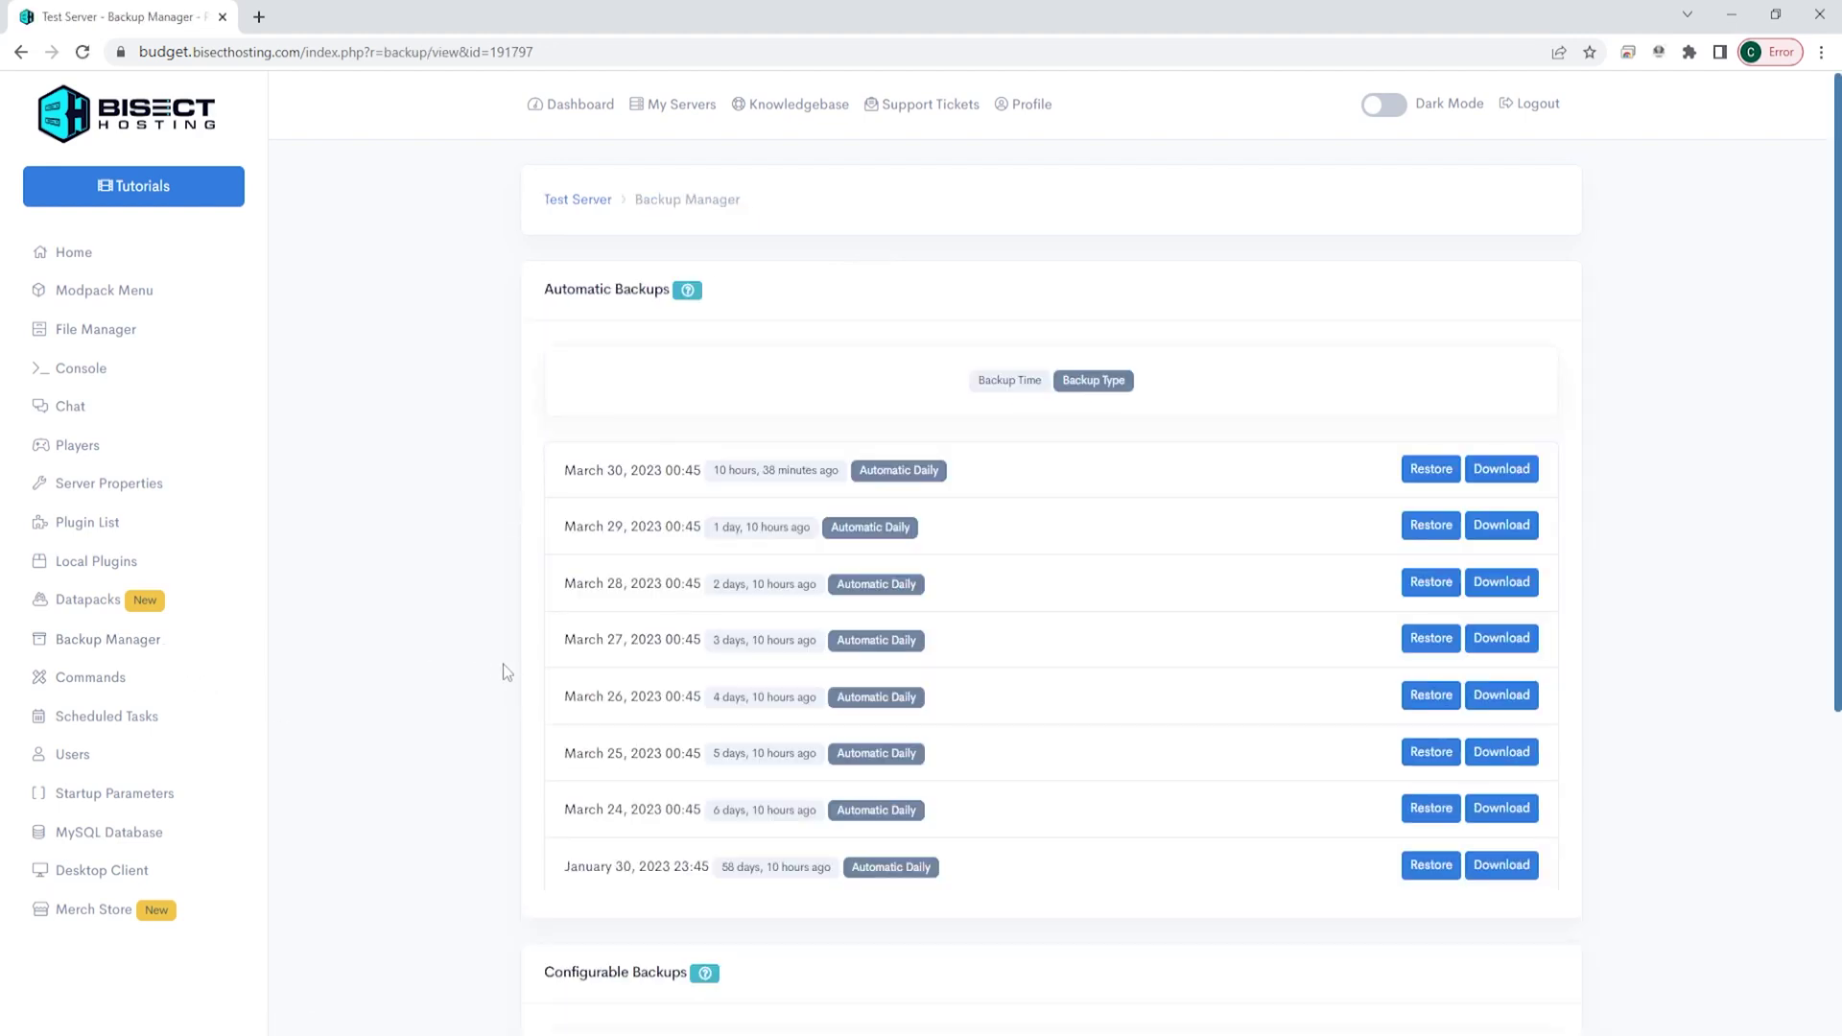
Try a manual backup into Backup Slot 1 named 'Back', then cancel it
scroll(689, 561, down, 5)
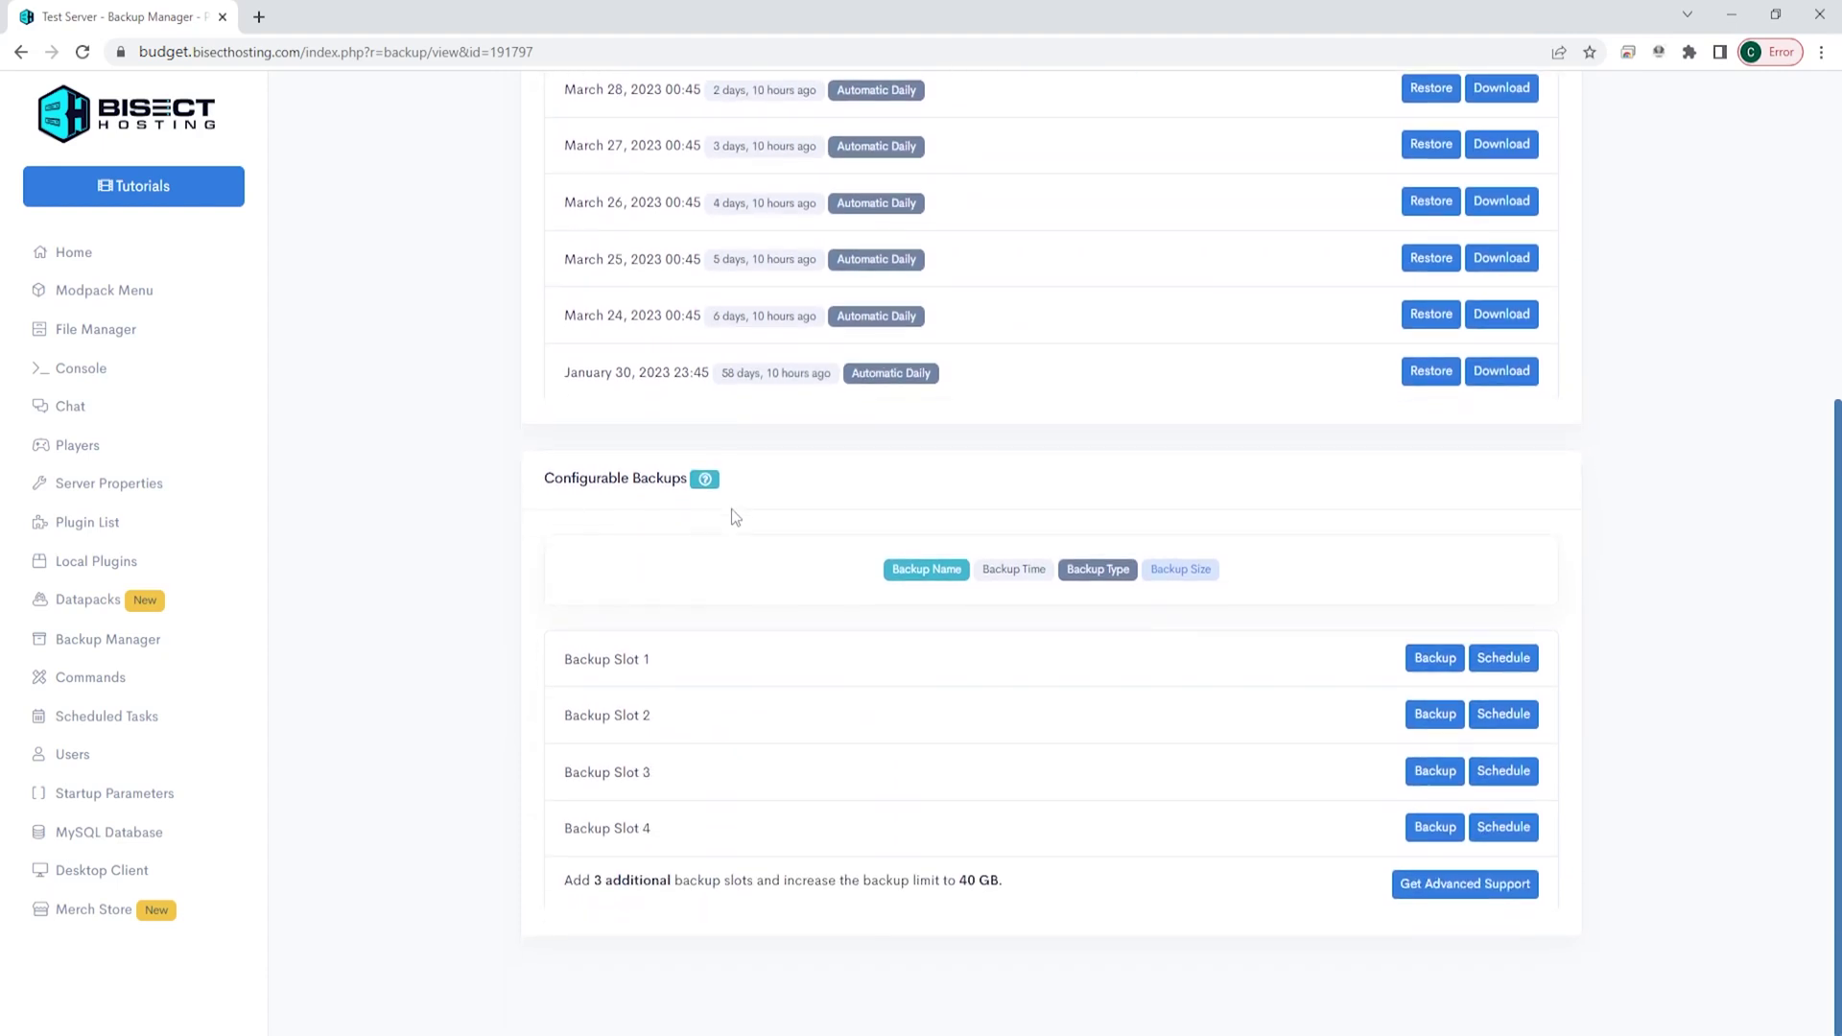
scroll(1027, 561, up, 2)
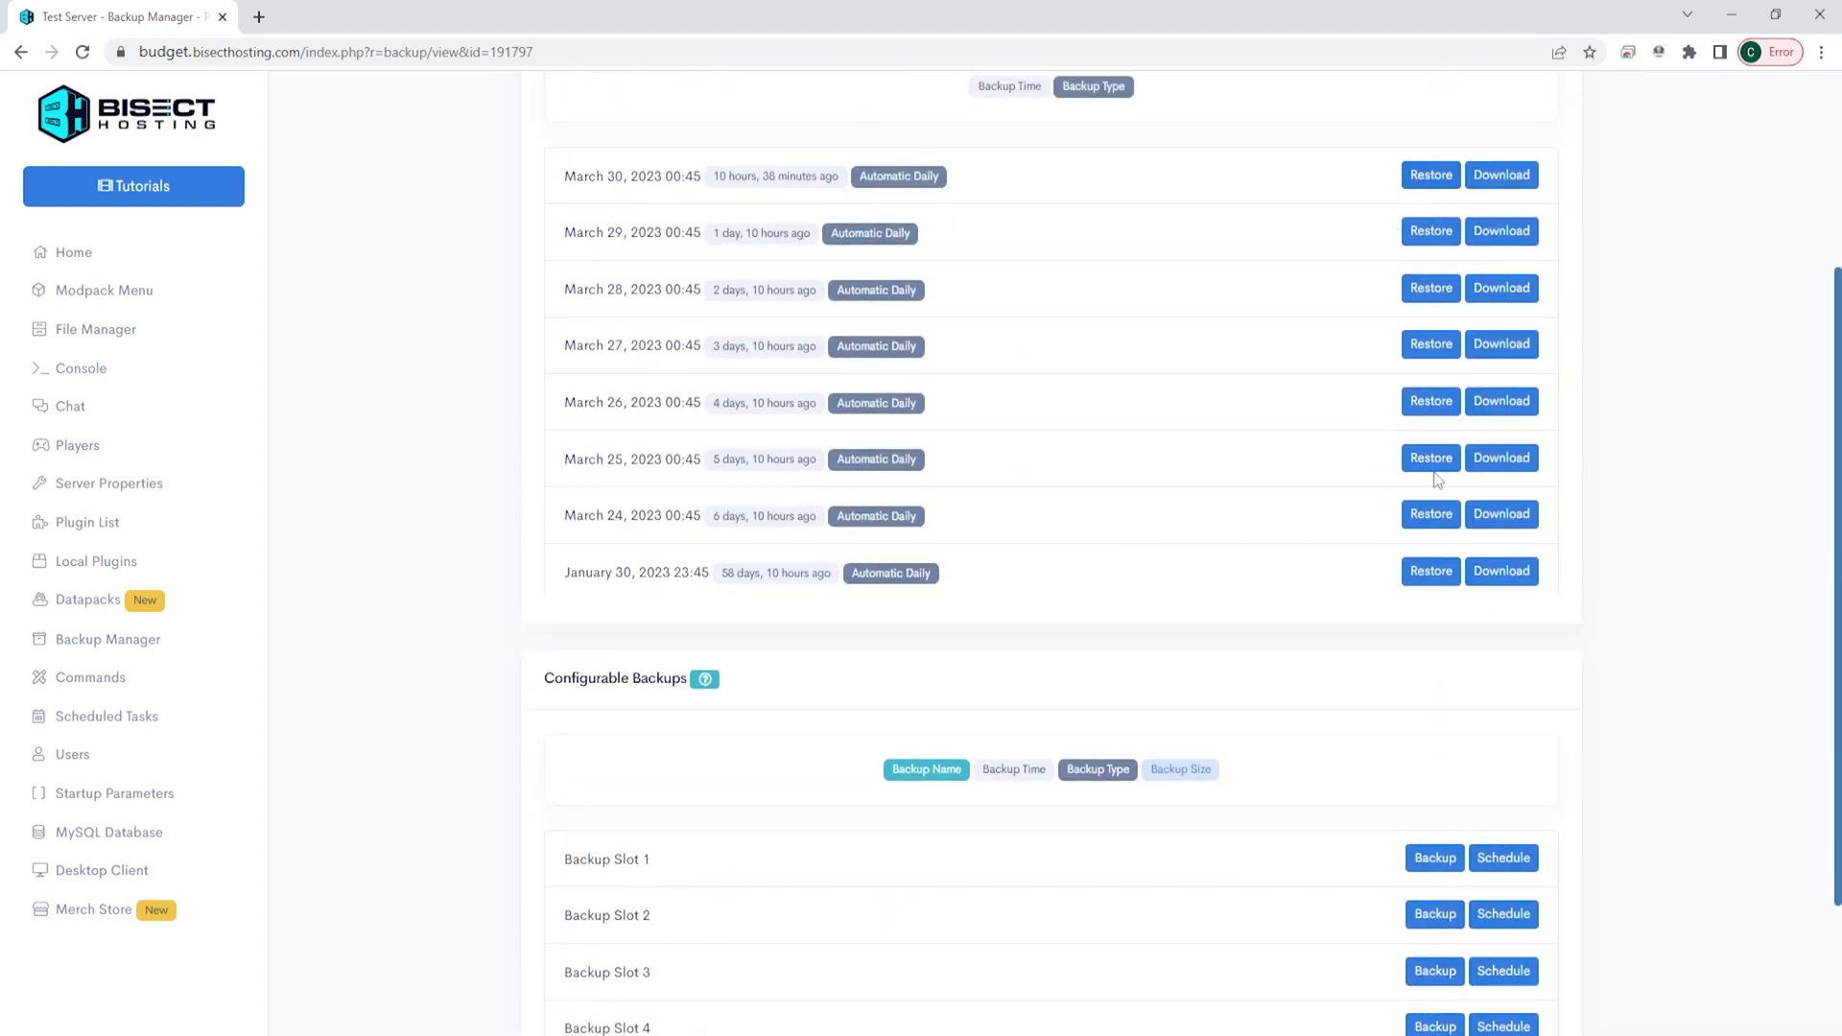
scroll(1400, 447, down, 1)
scroll(1400, 451, down, 1)
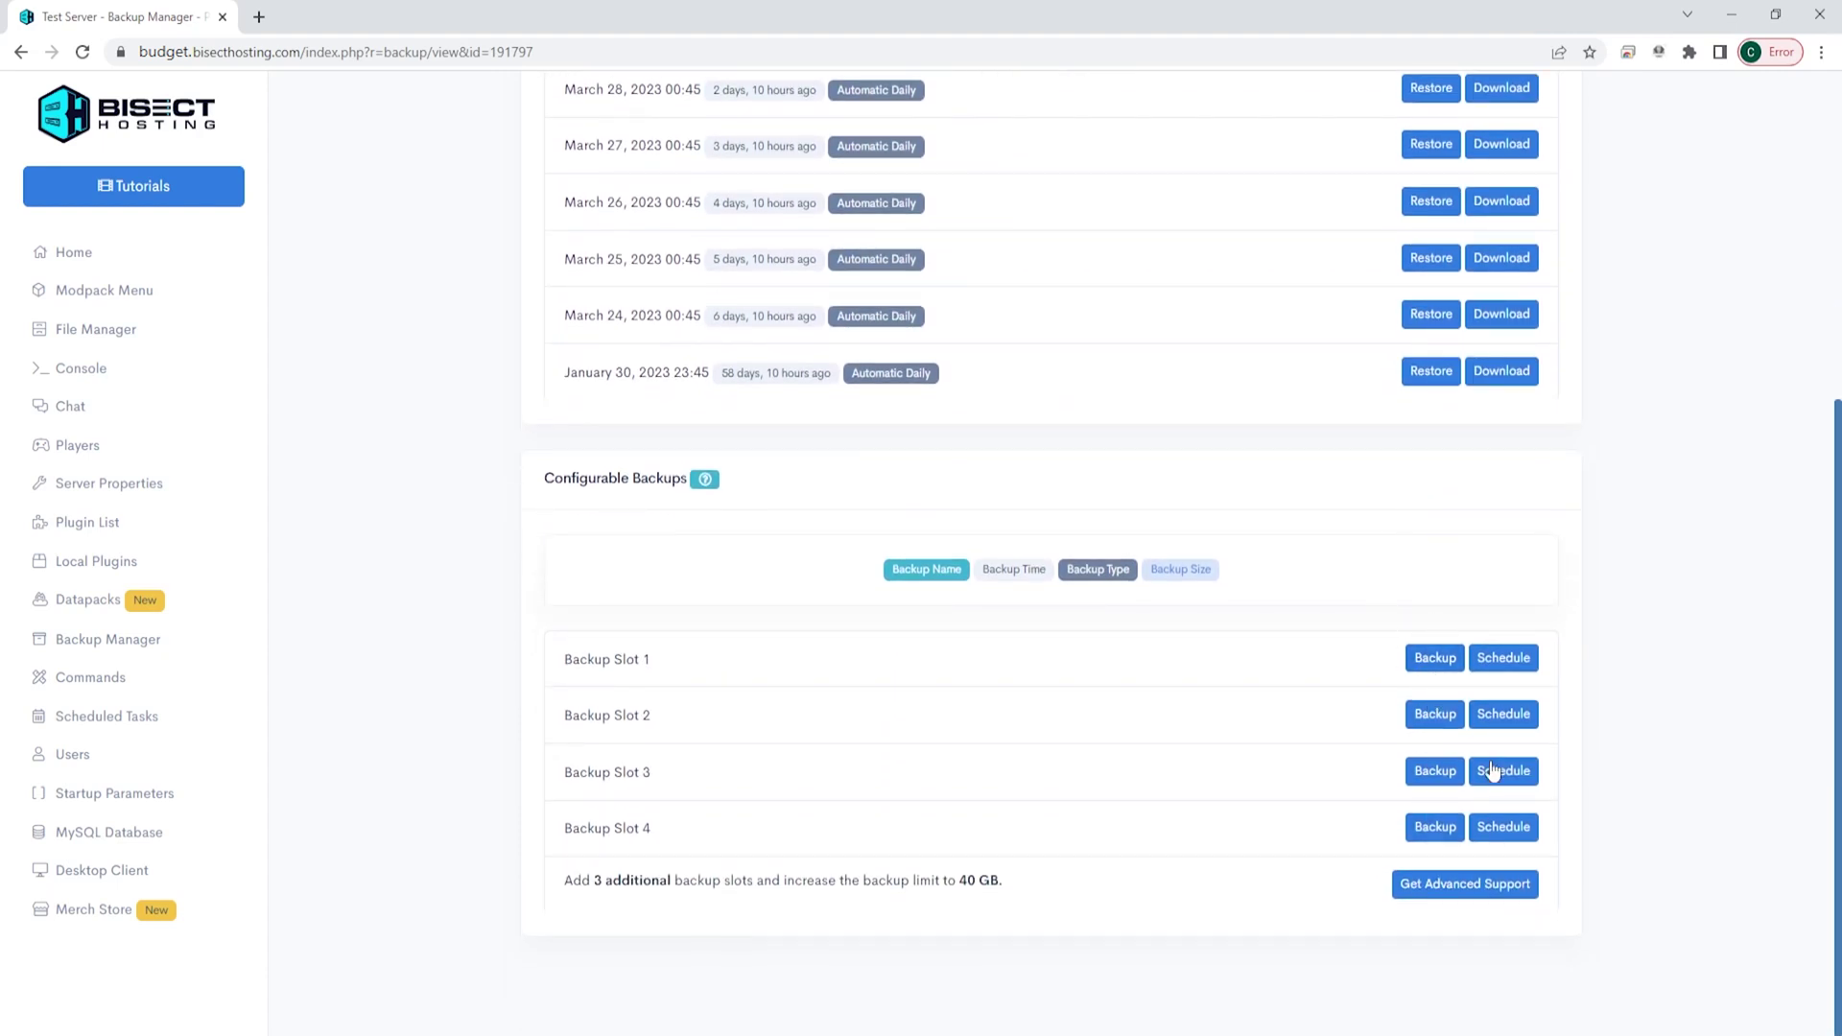
click(1432, 658)
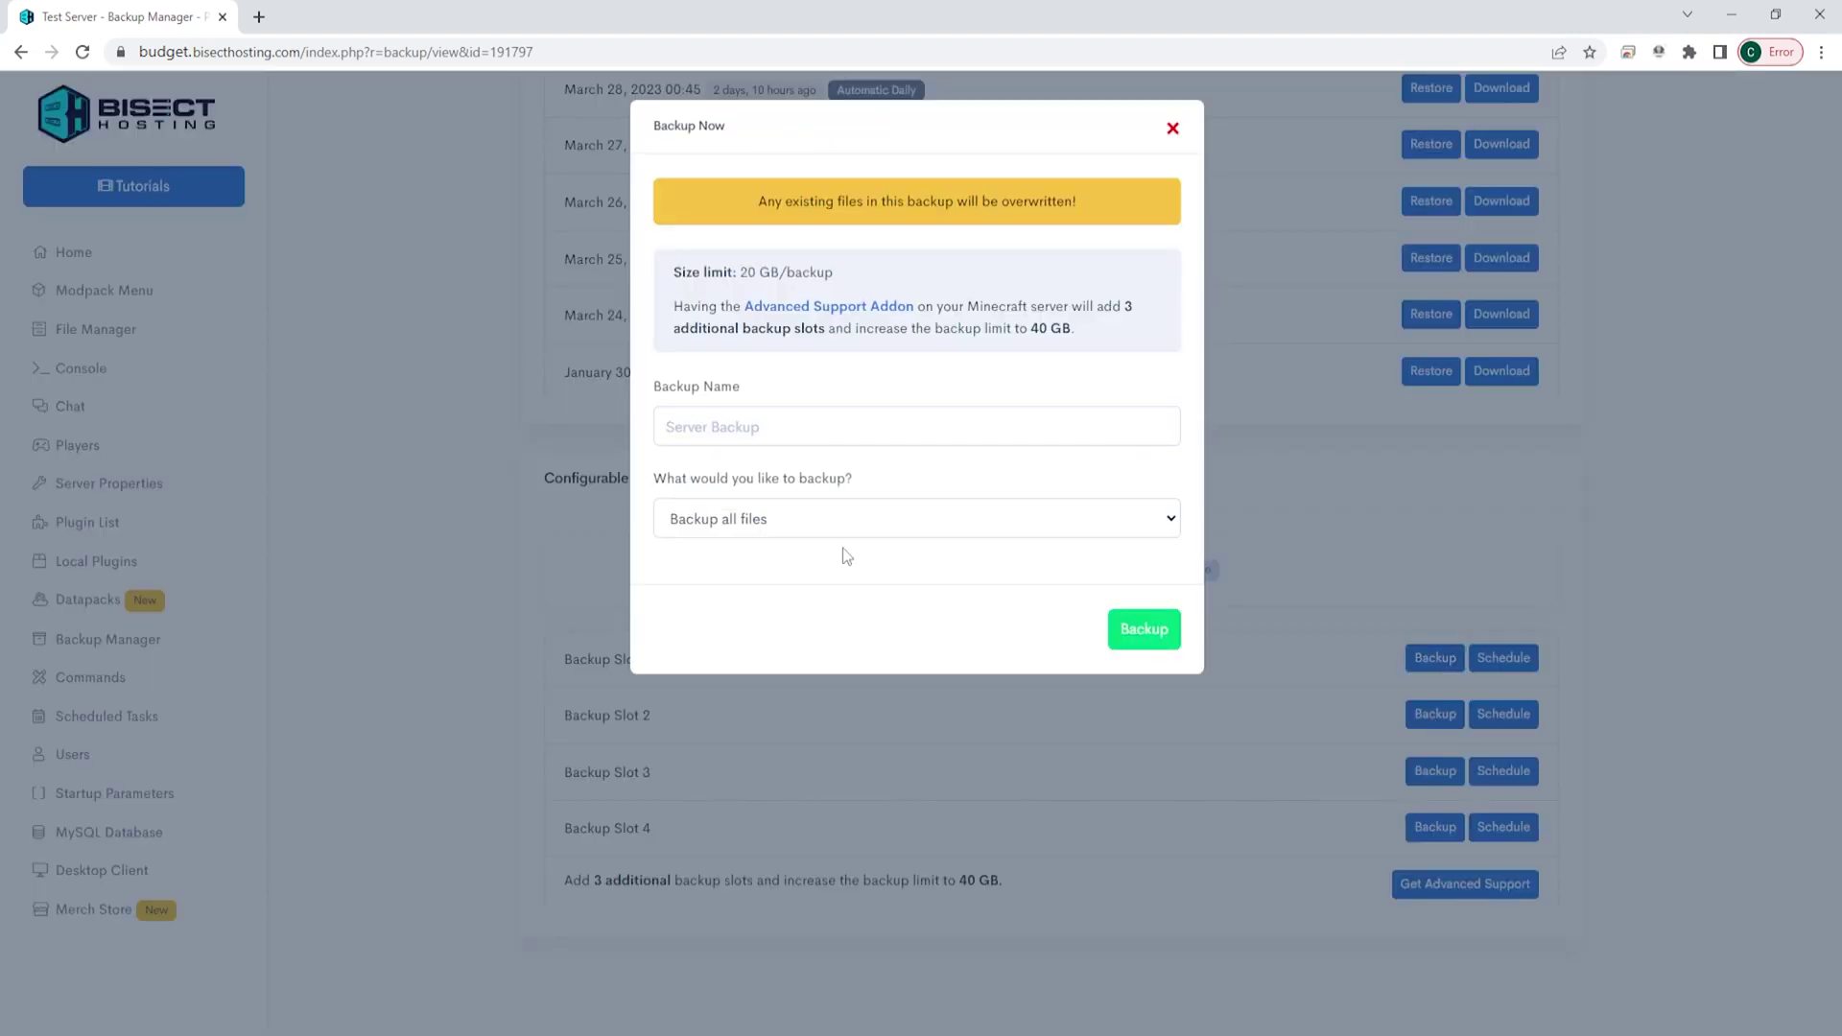
click(753, 425)
text(Backup 3-30)
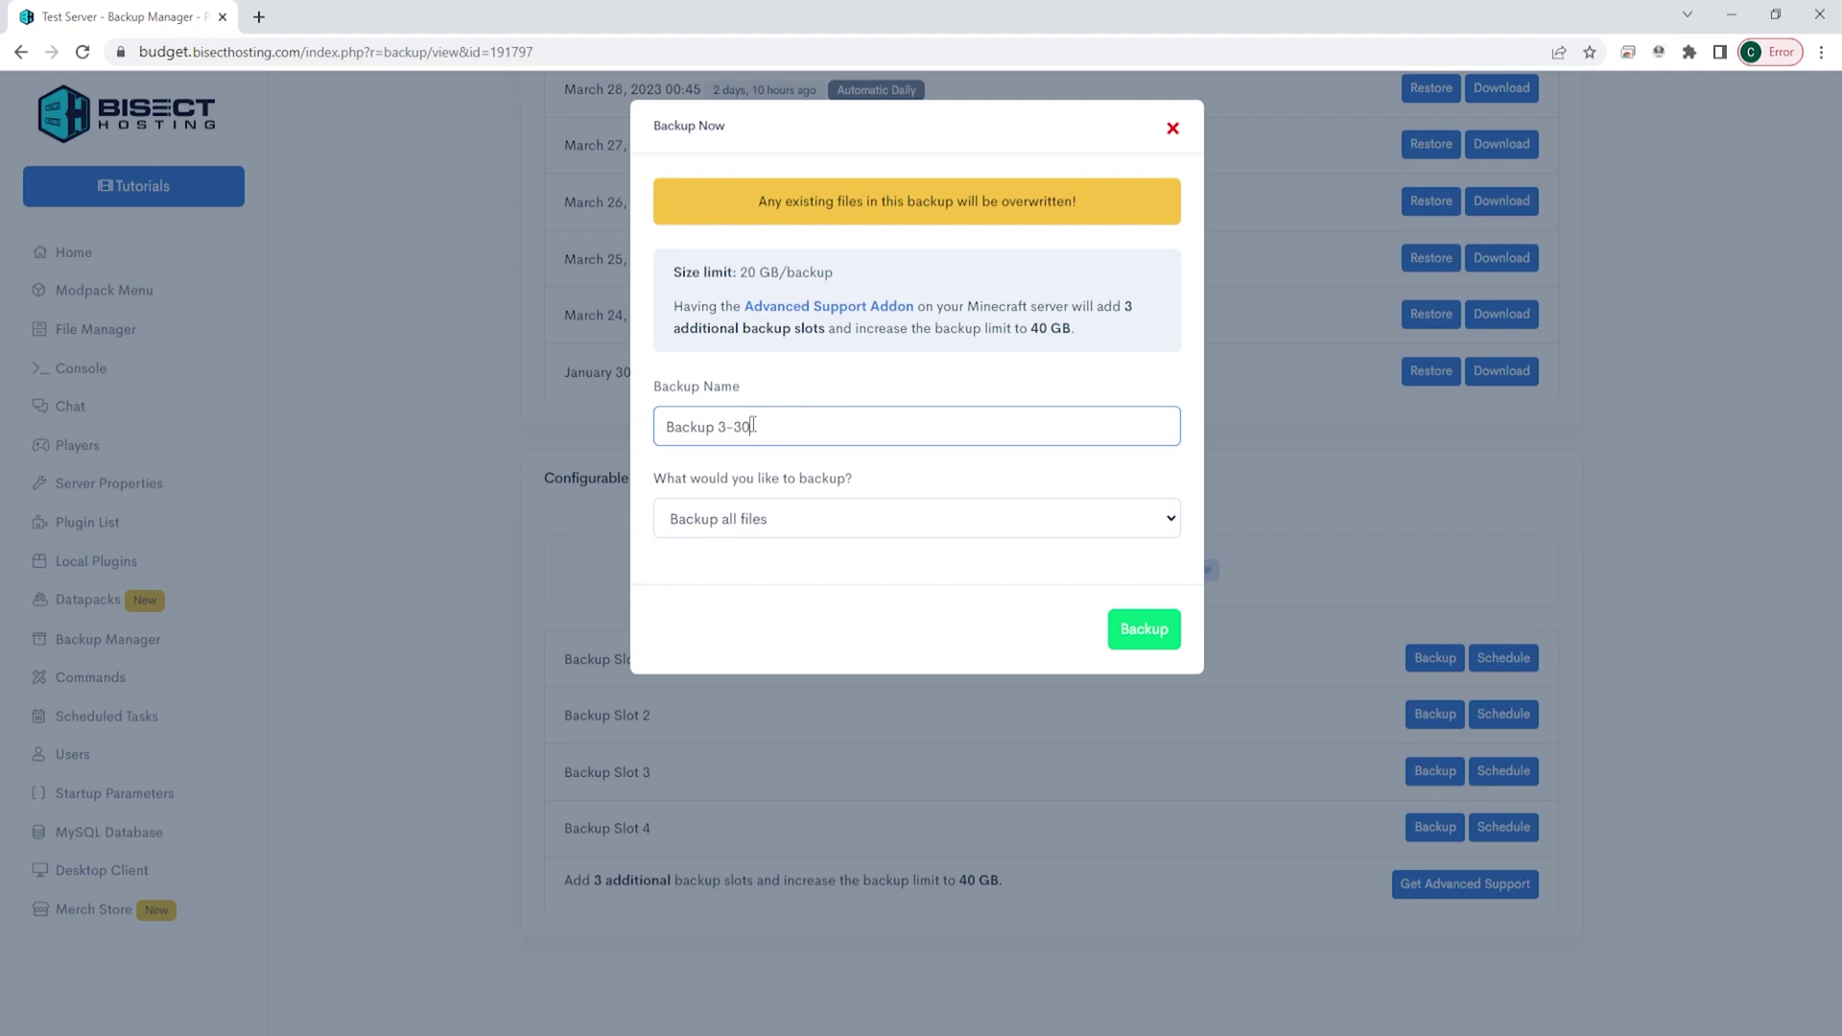
key(Return)
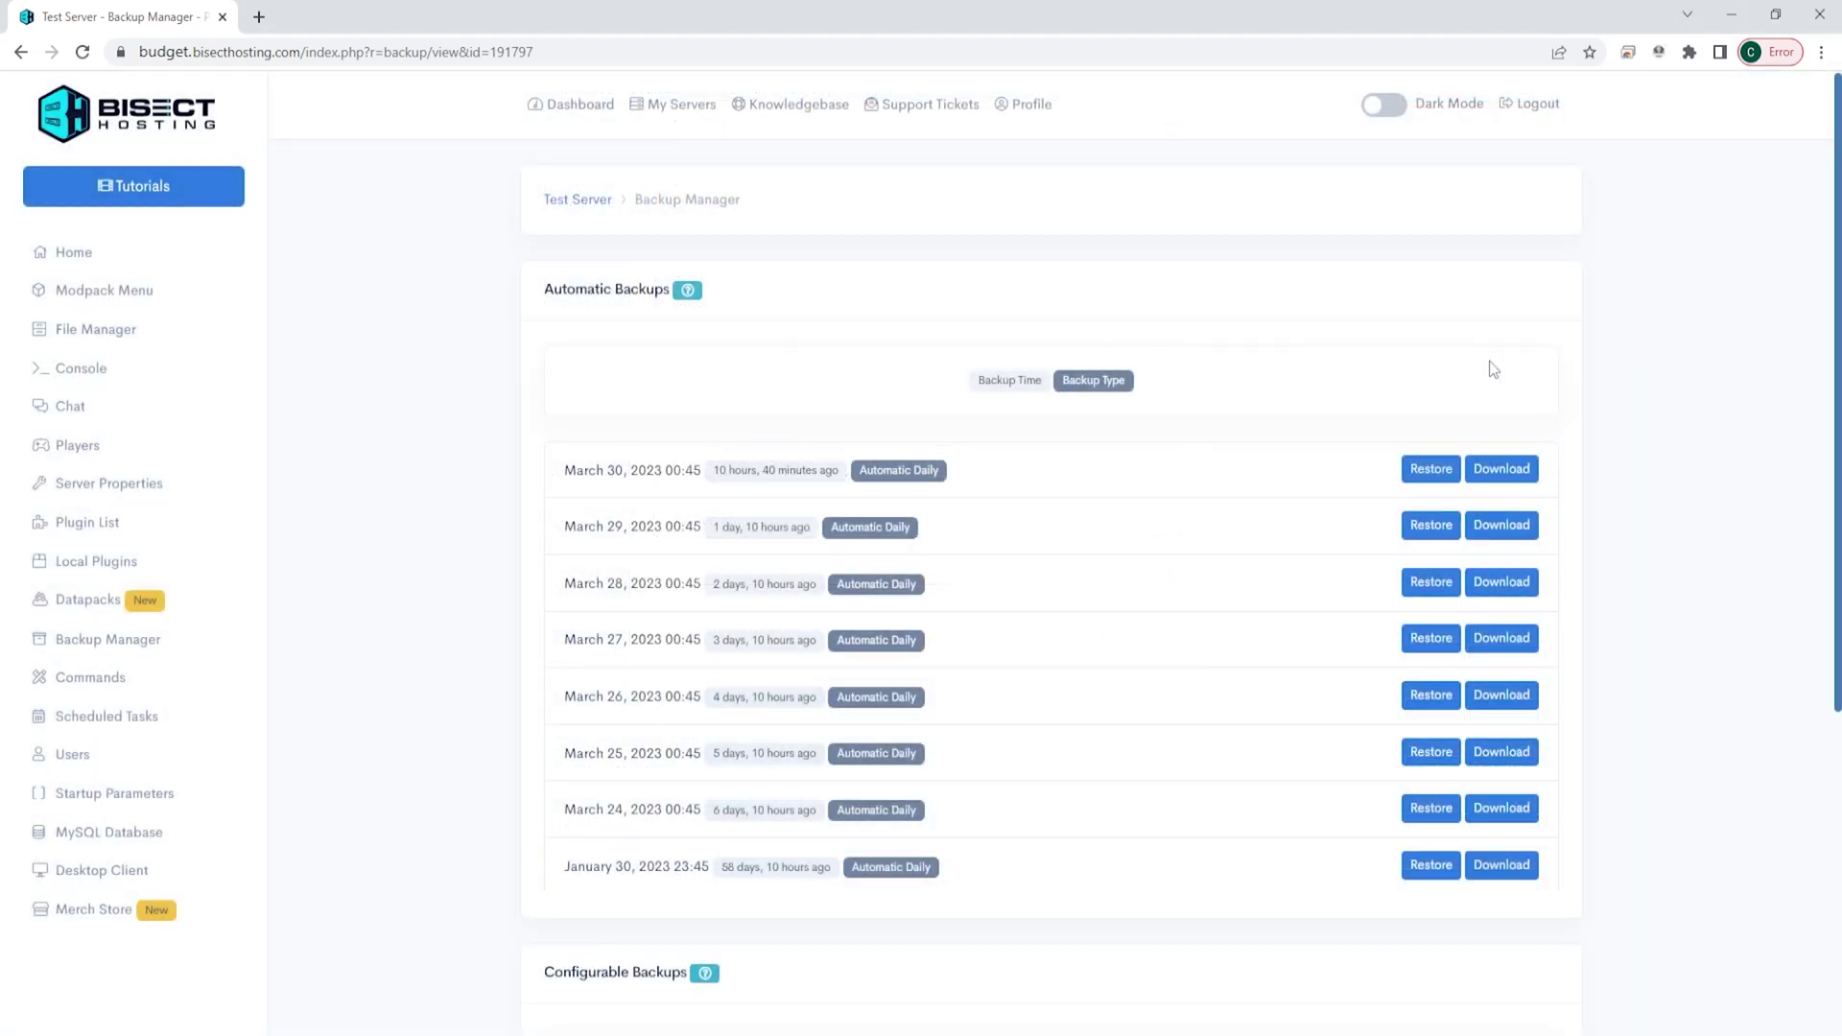
scroll(1259, 325, down, 4)
scroll(1260, 333, down, 1)
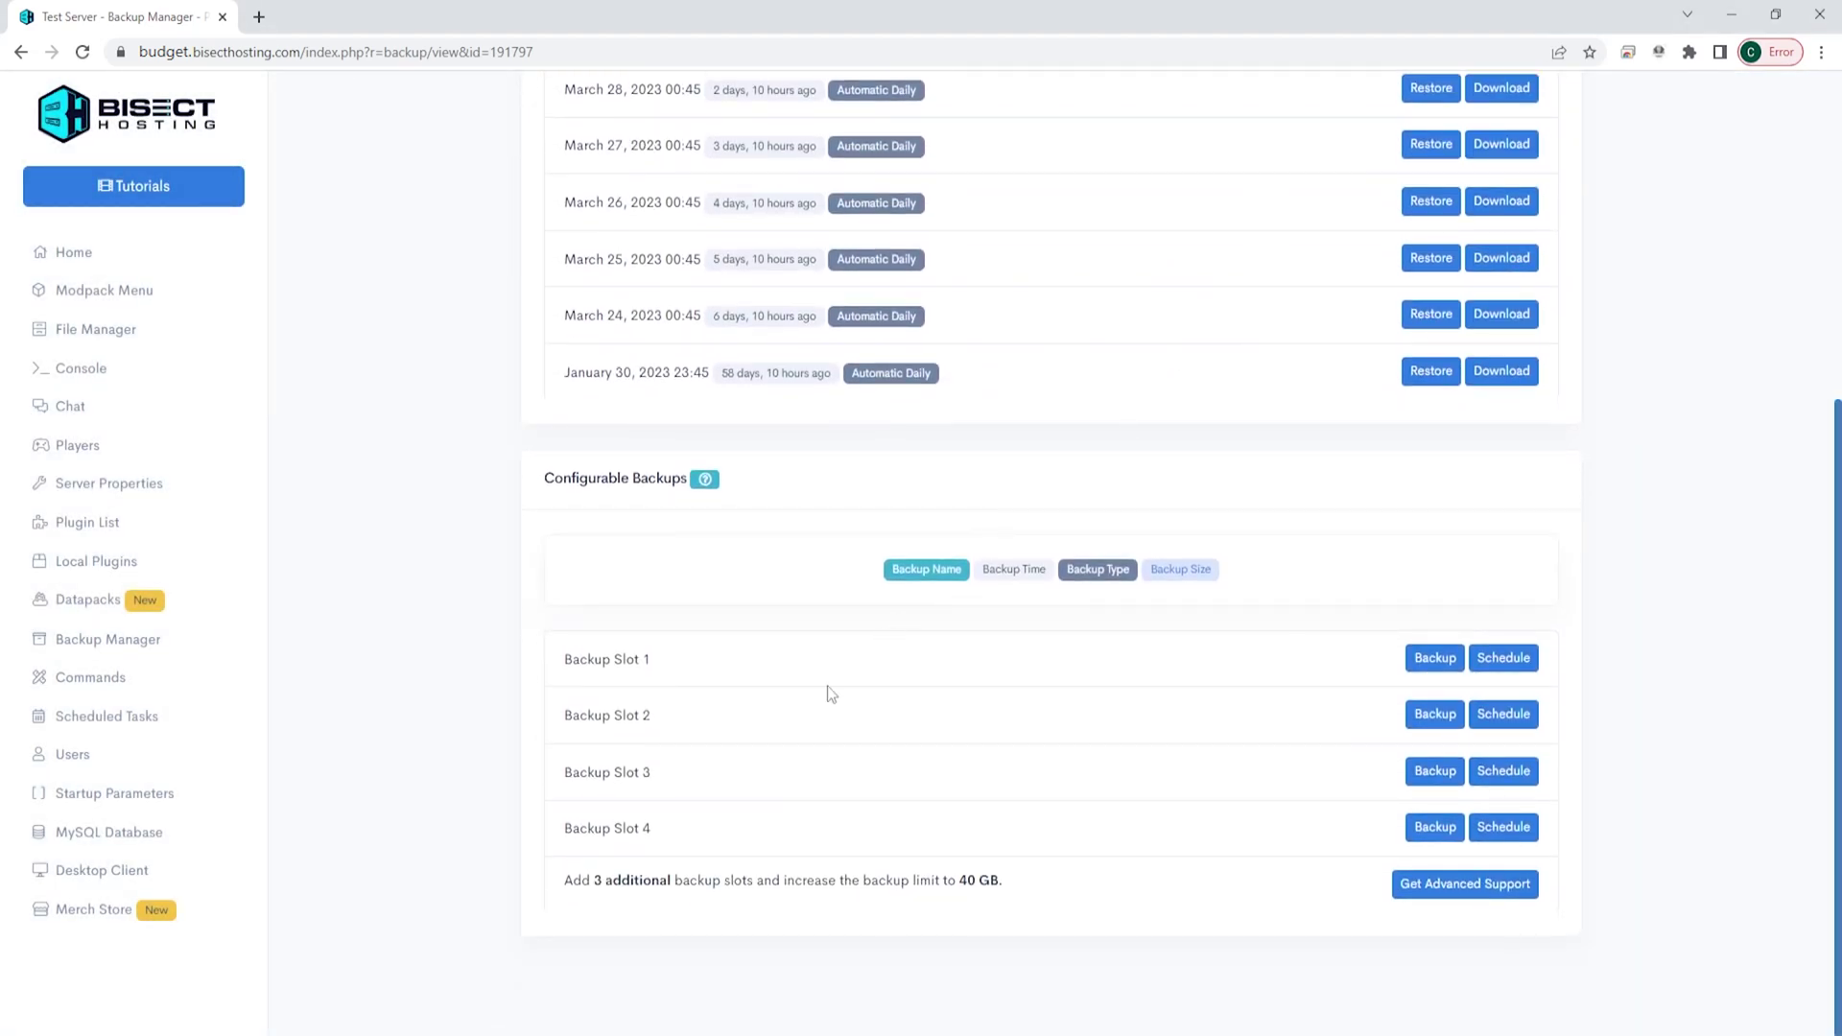
click(1435, 658)
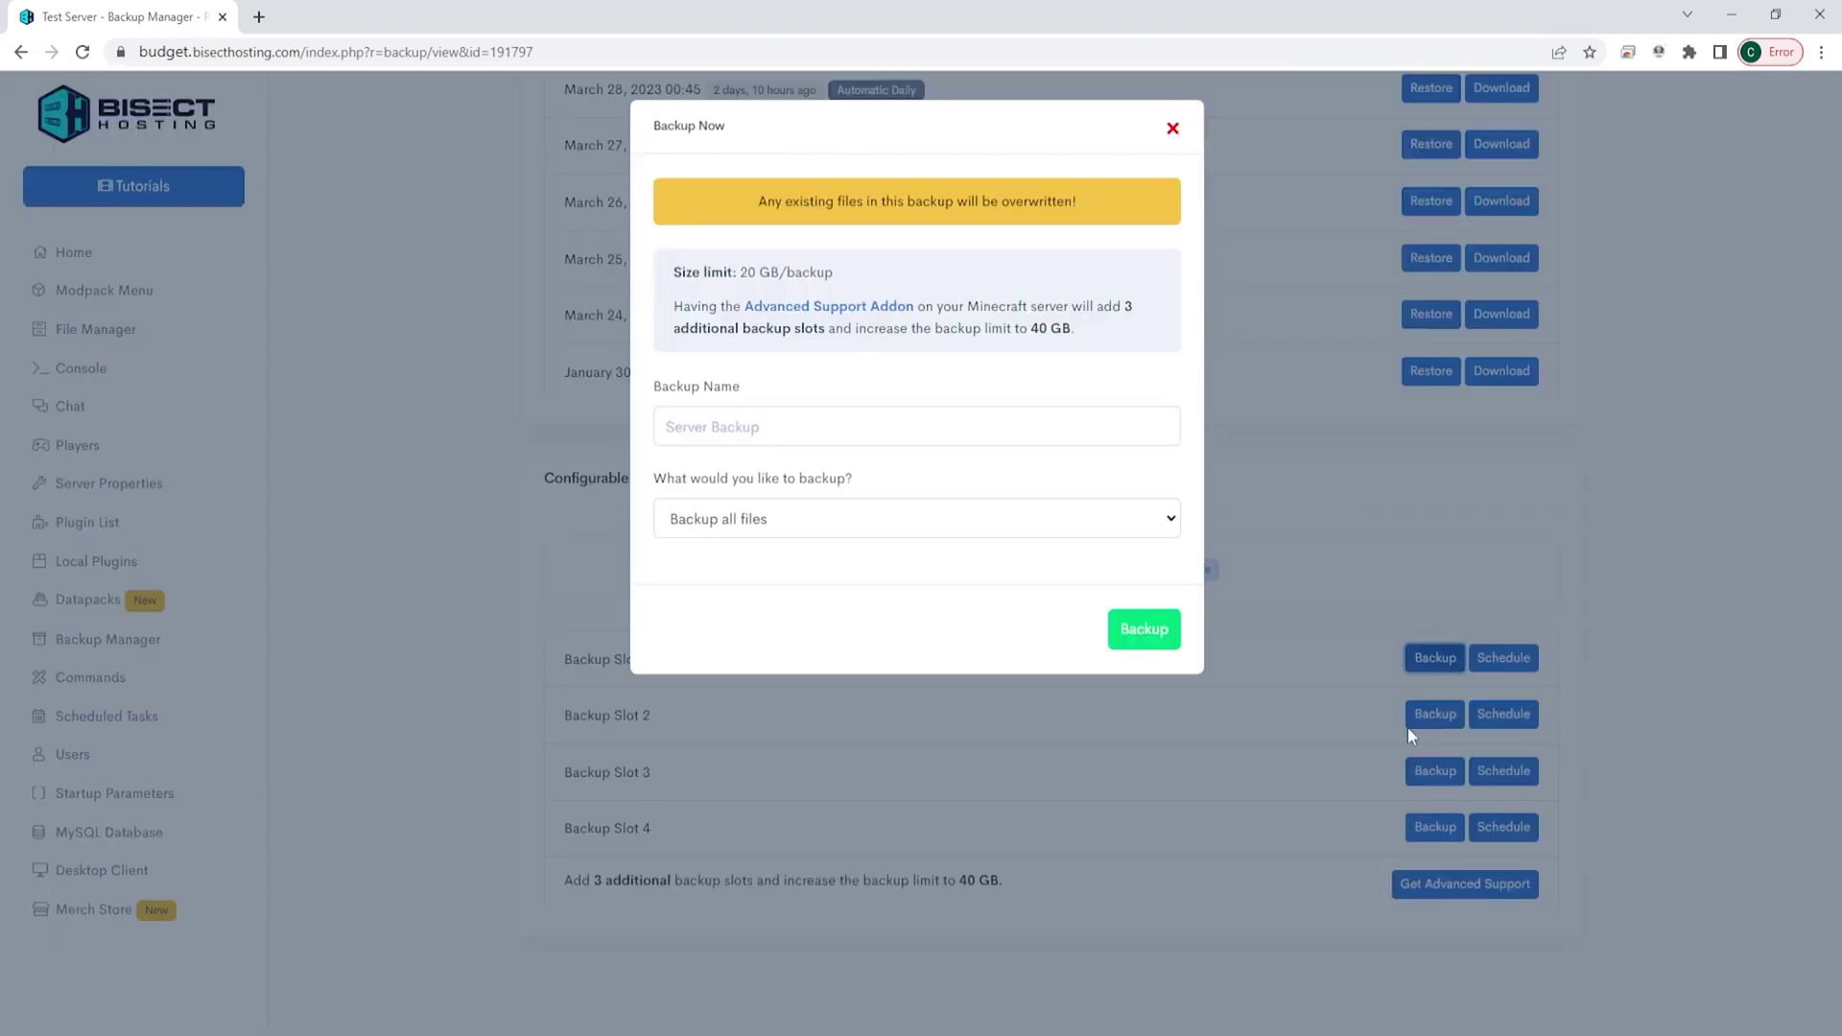
click(1172, 127)
Start a backup schedule for Backup Slot 1, editing its interval value and unit
click(1503, 658)
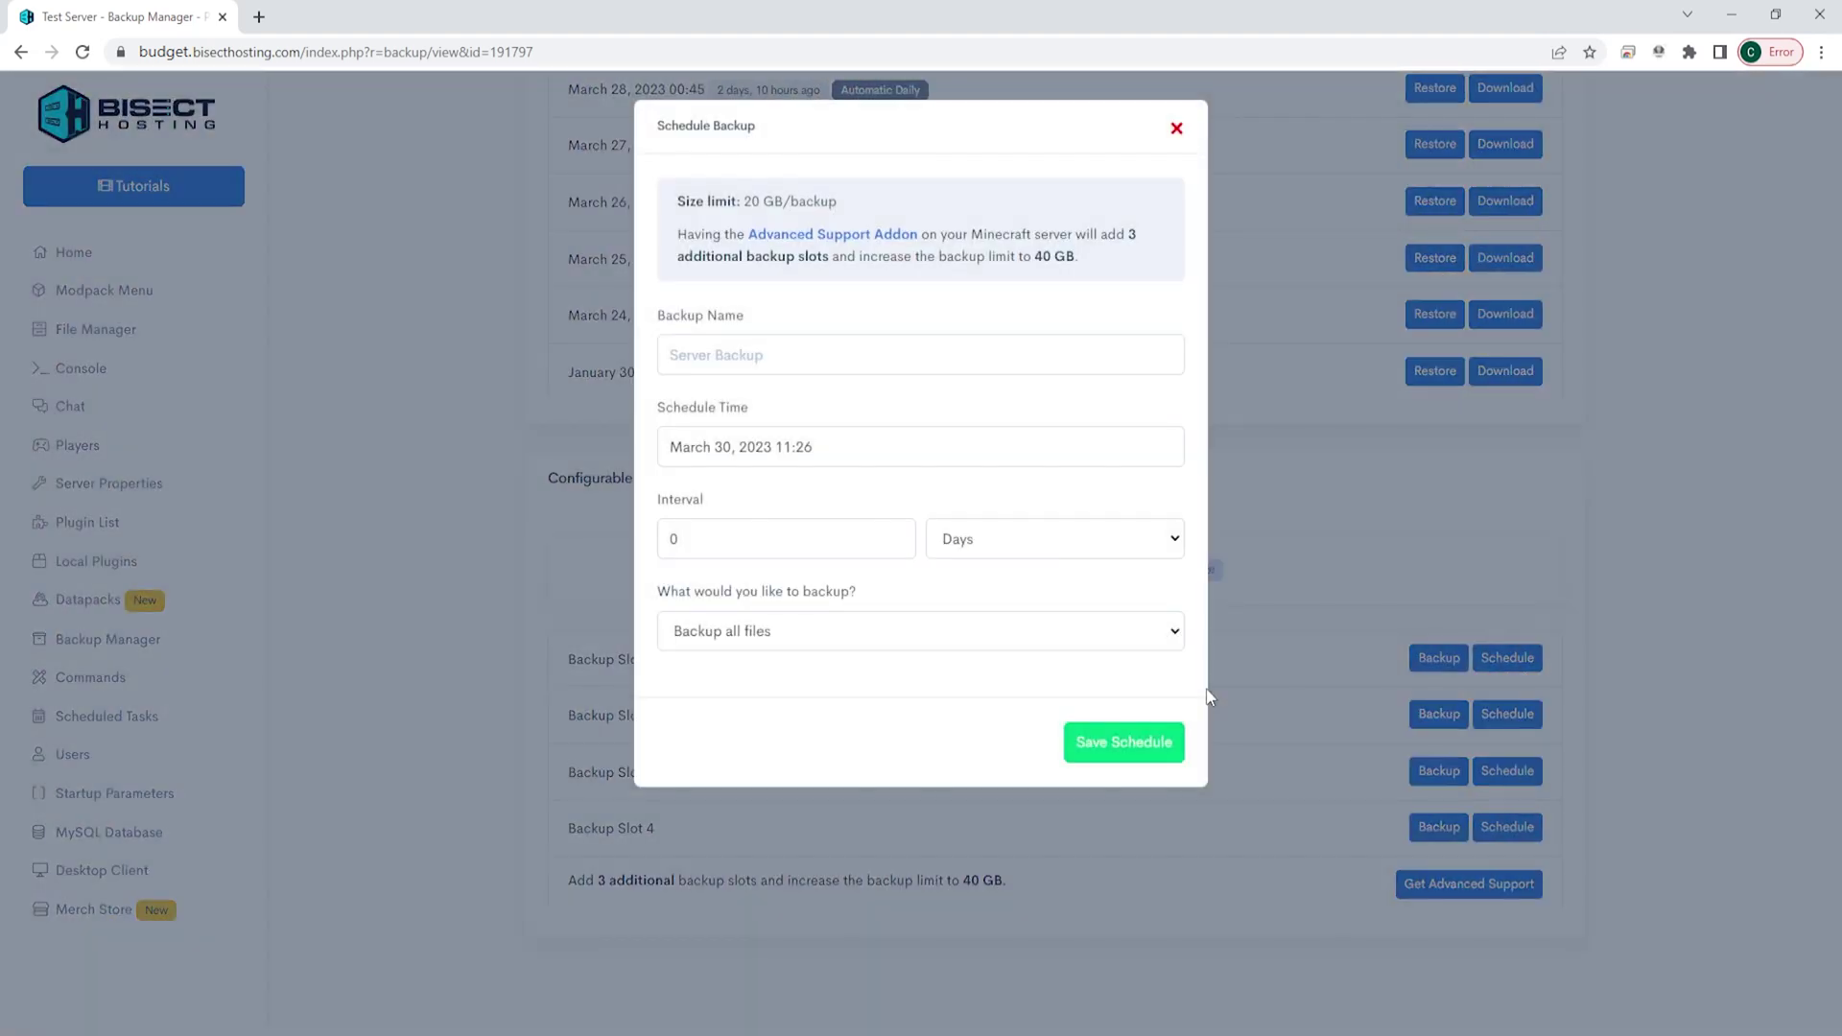
click(771, 535)
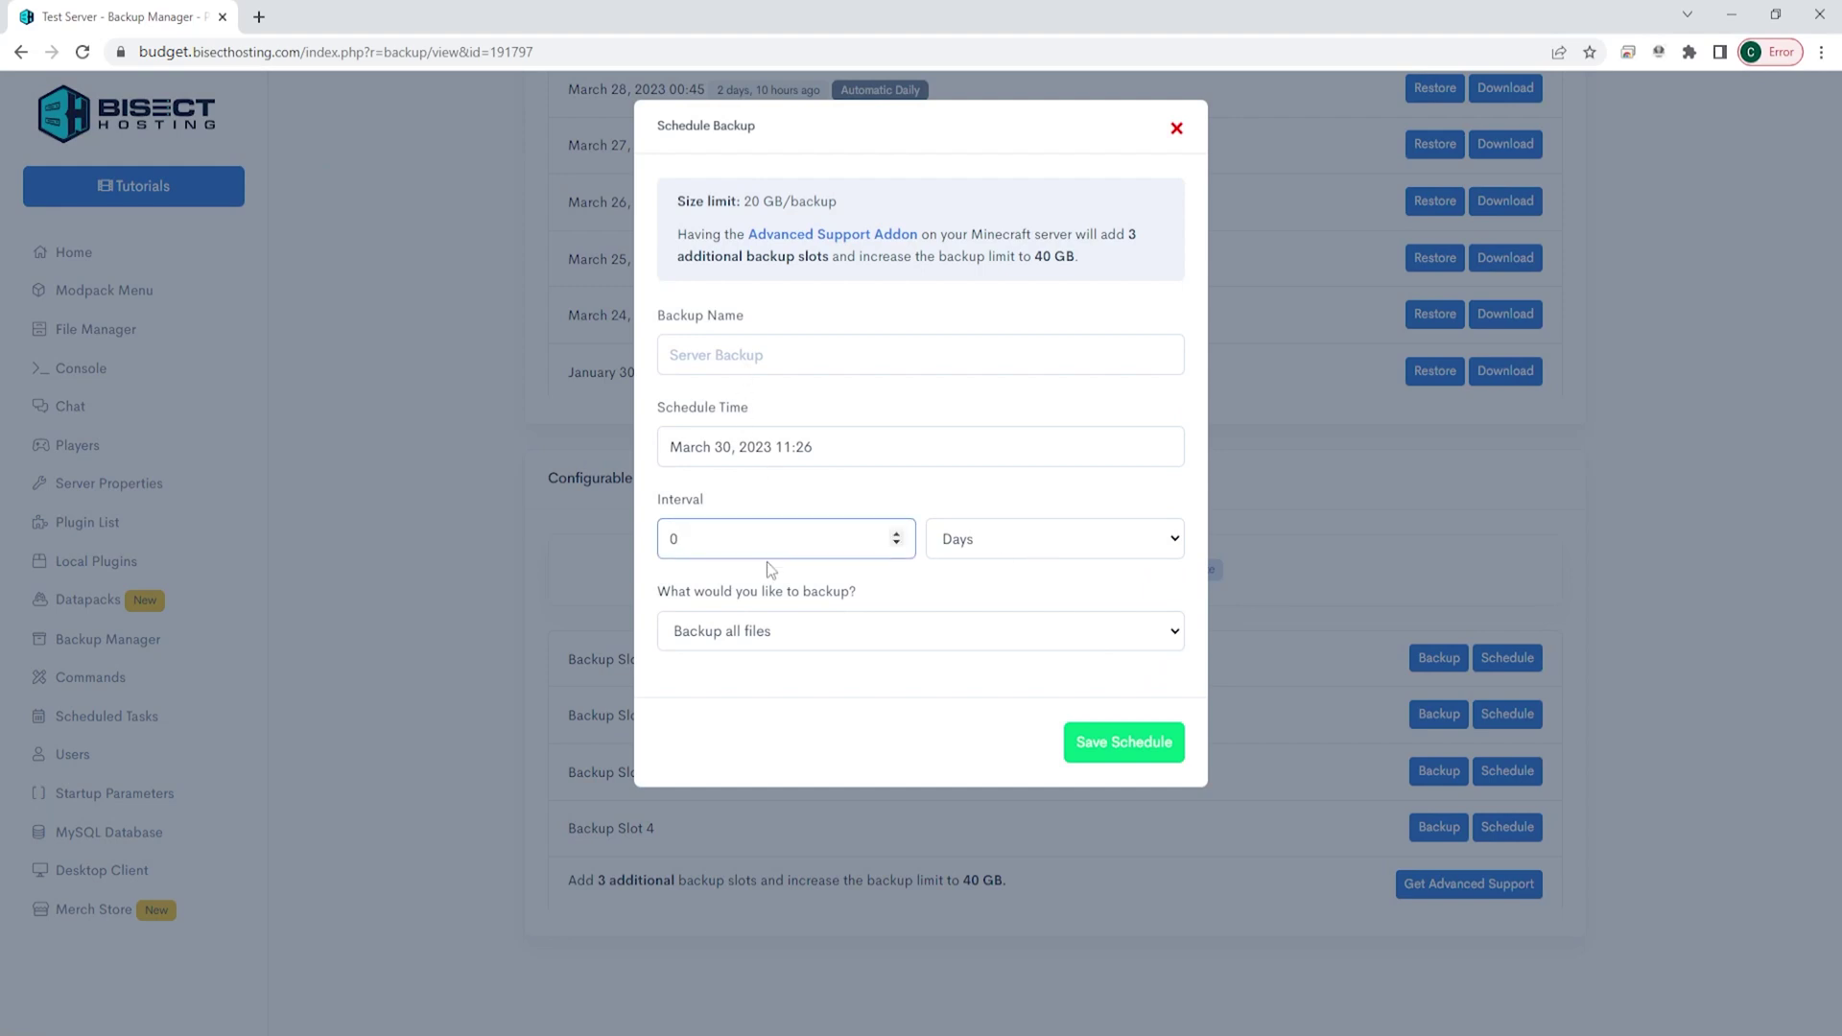
click(1007, 542)
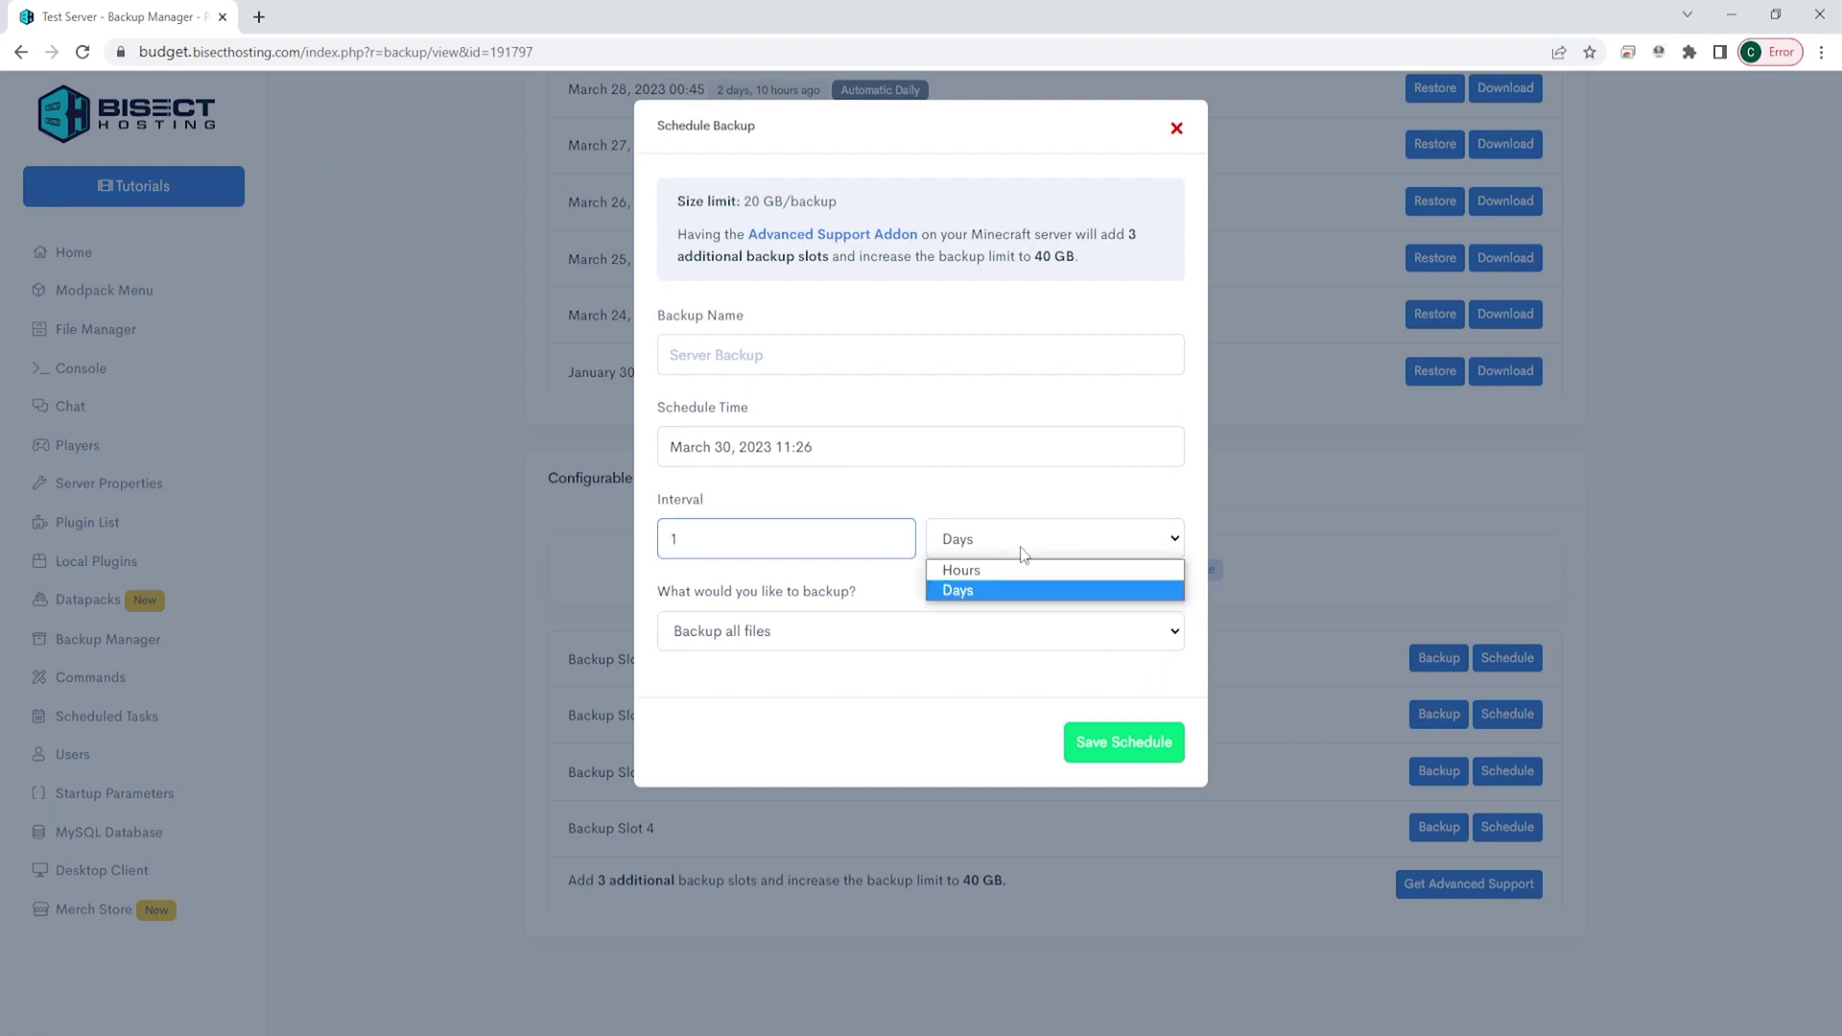
click(961, 566)
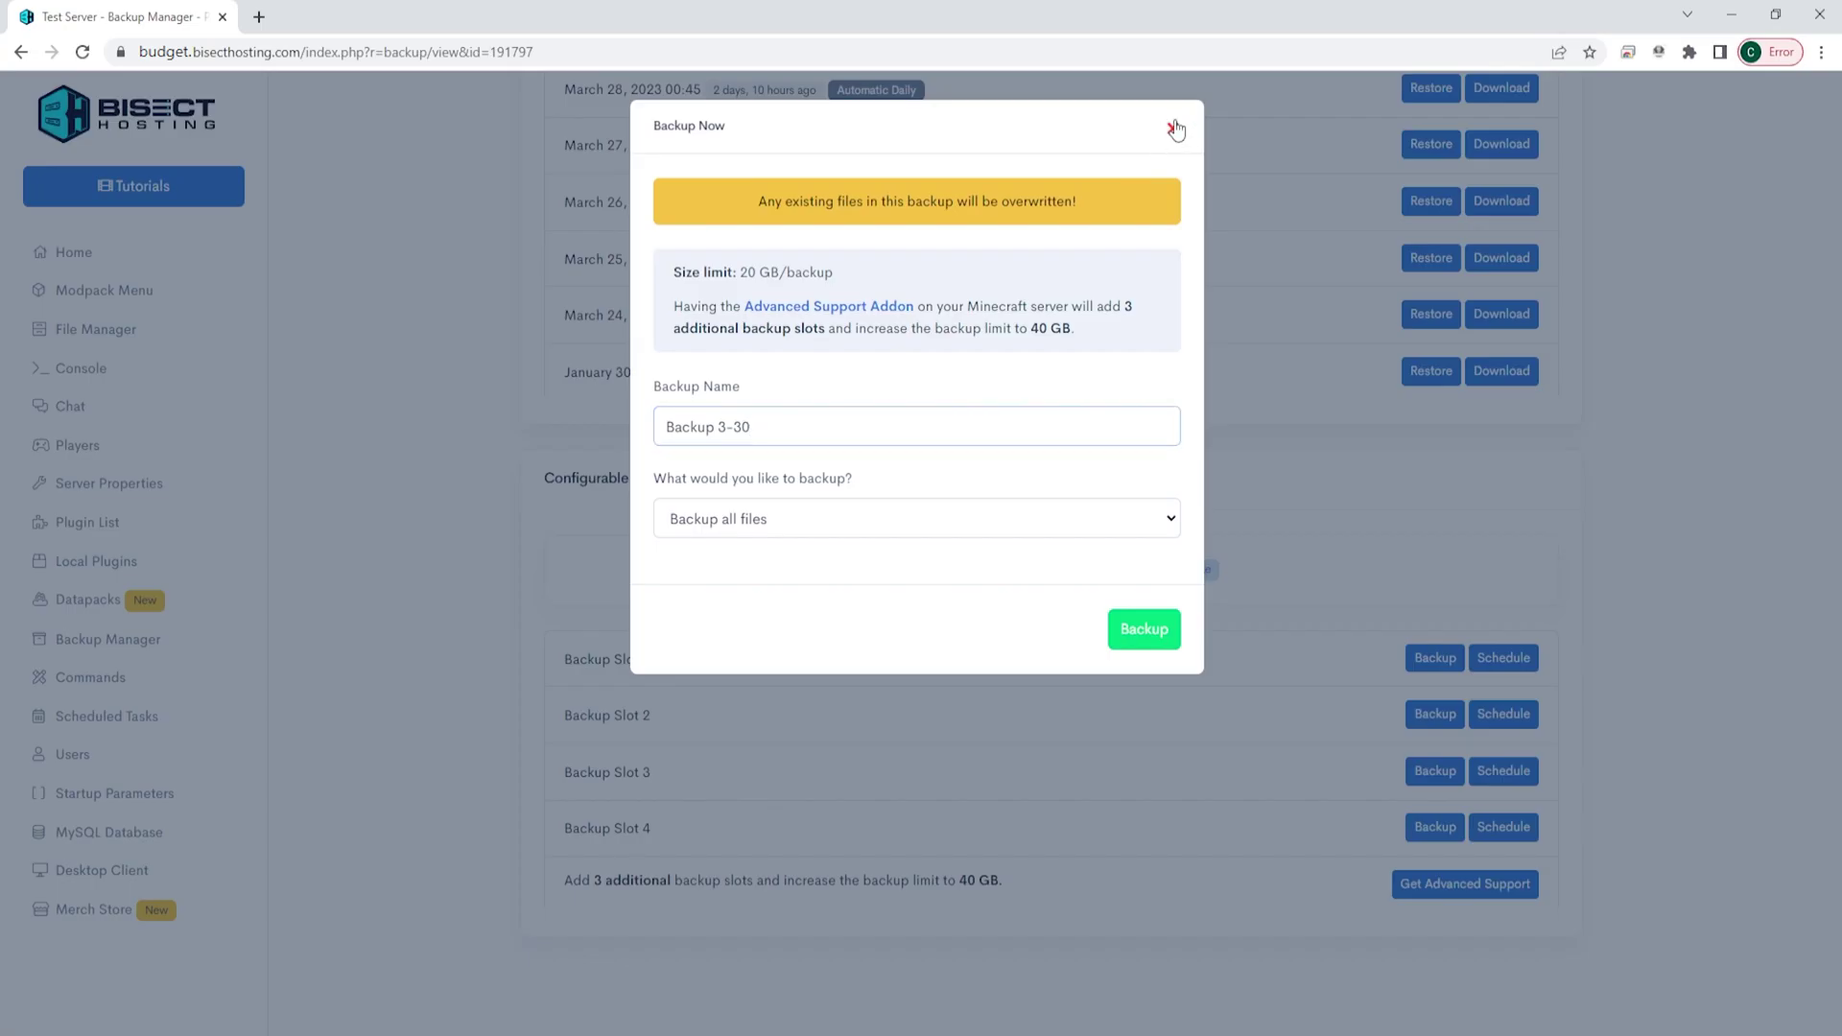
Close the backup dialog to return to Test Server's Backup Manager
click(1169, 129)
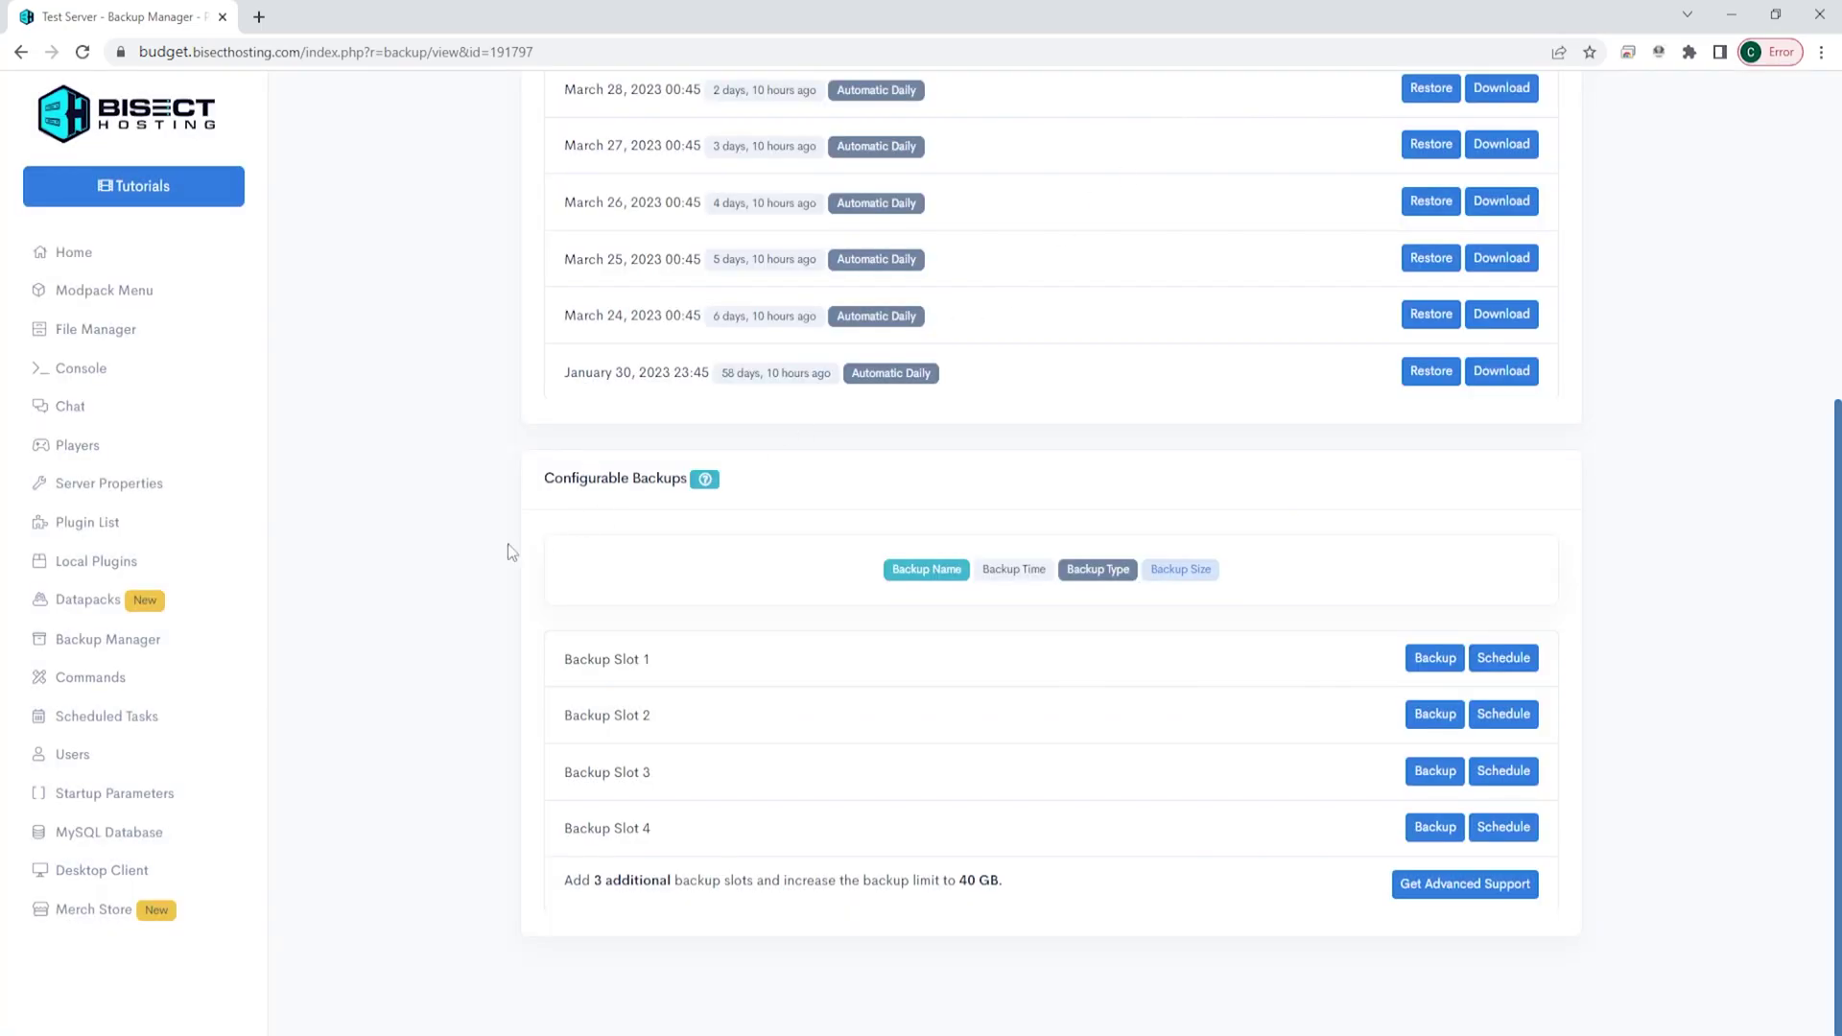
Open the server's Commands page and scroll through the command list
click(121, 681)
scroll(486, 489, down, 2)
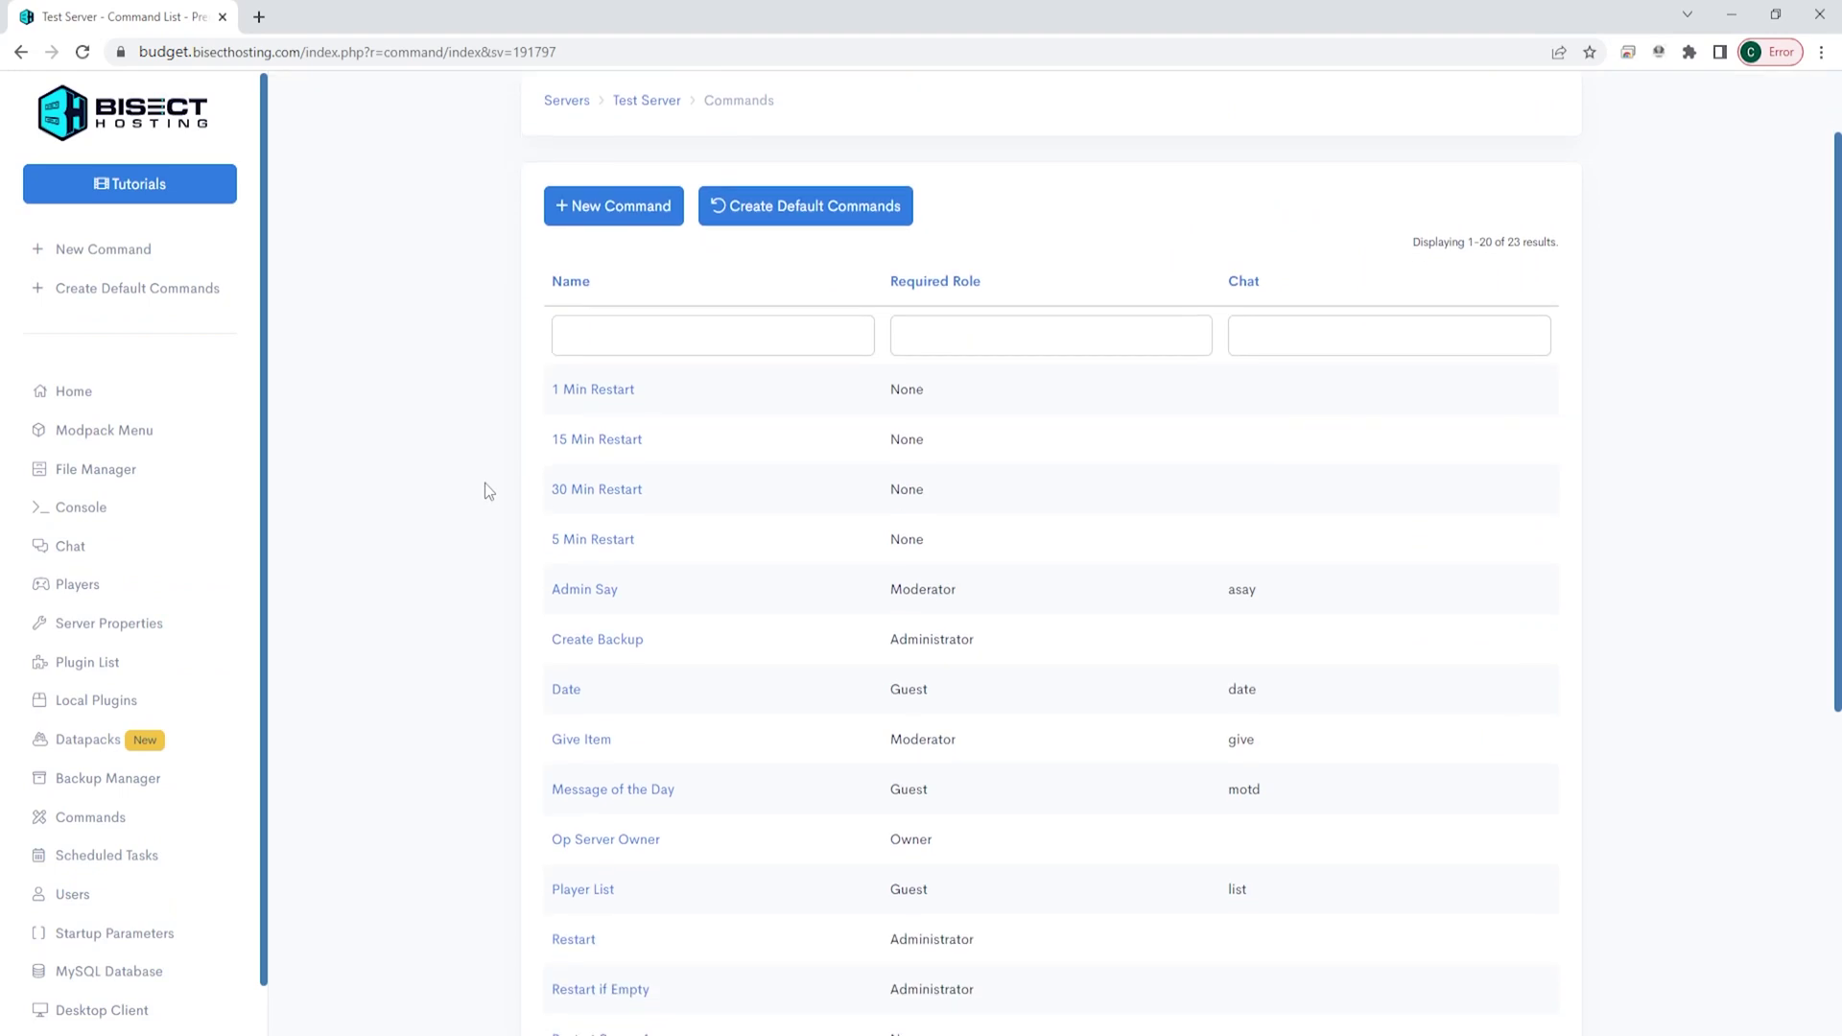
scroll(712, 443, down, 3)
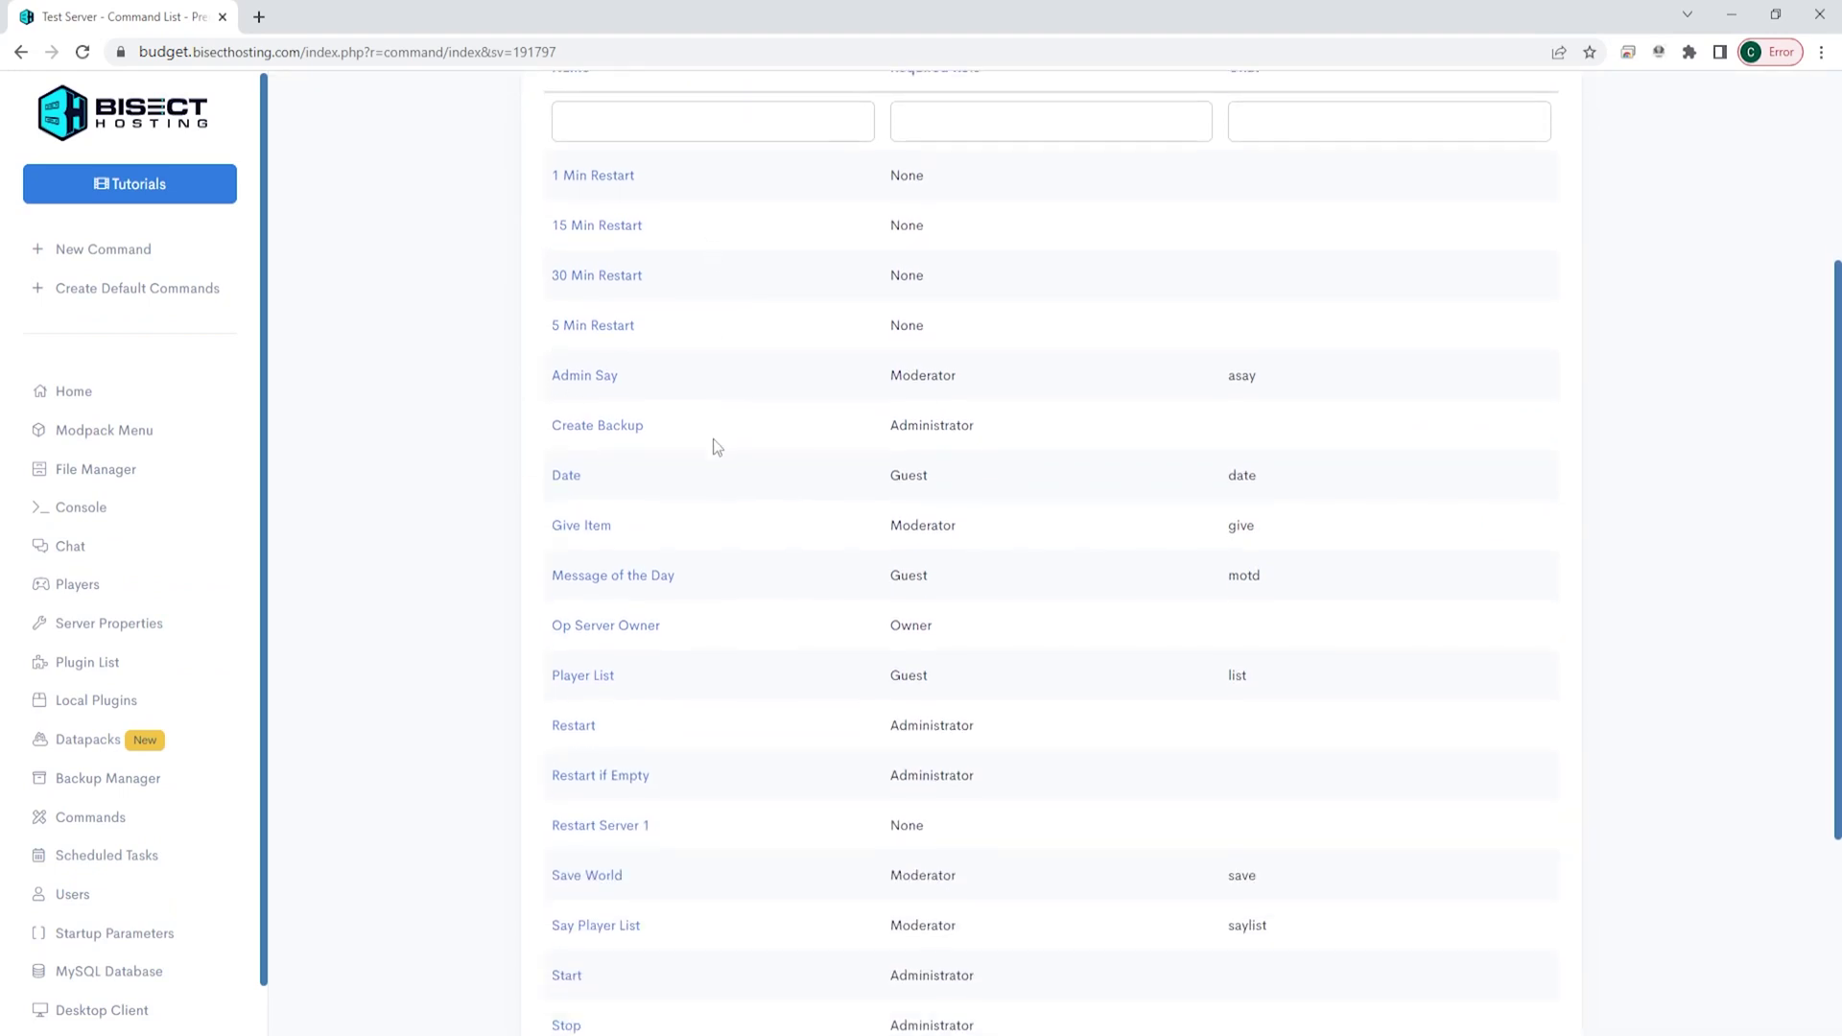
scroll(712, 470, down, 2)
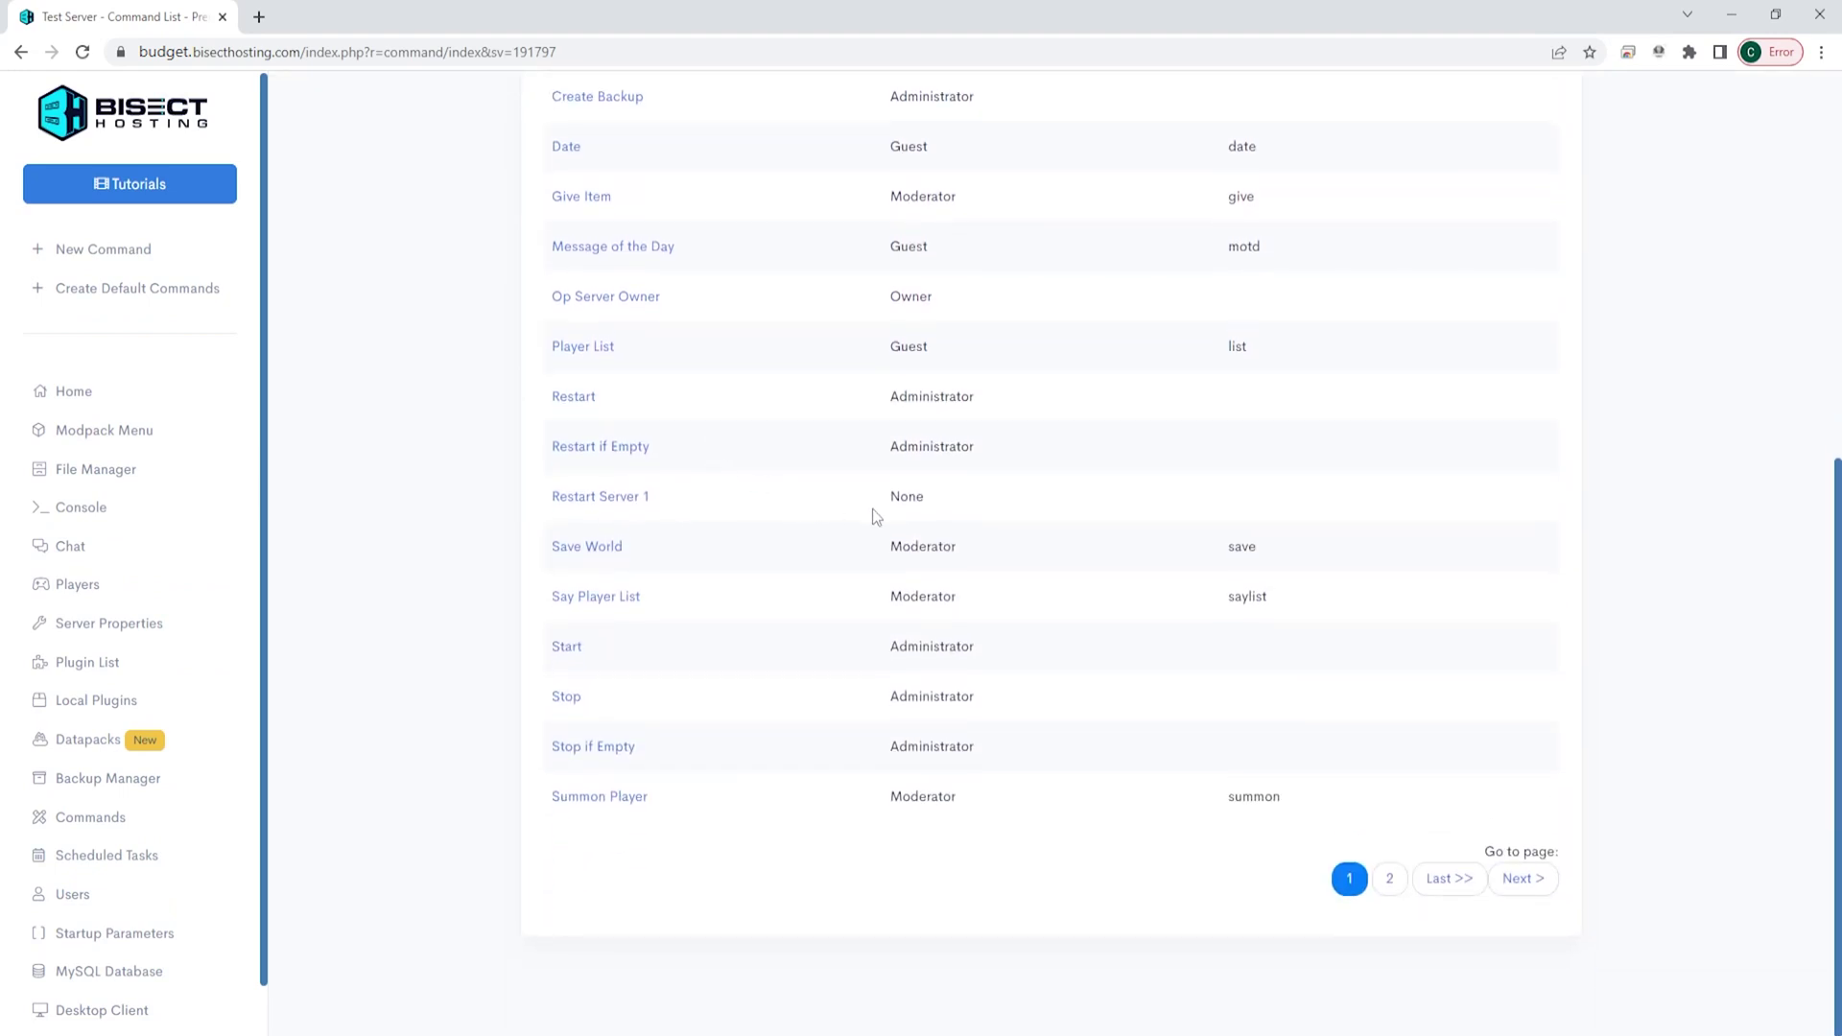
scroll(892, 514, up, 2)
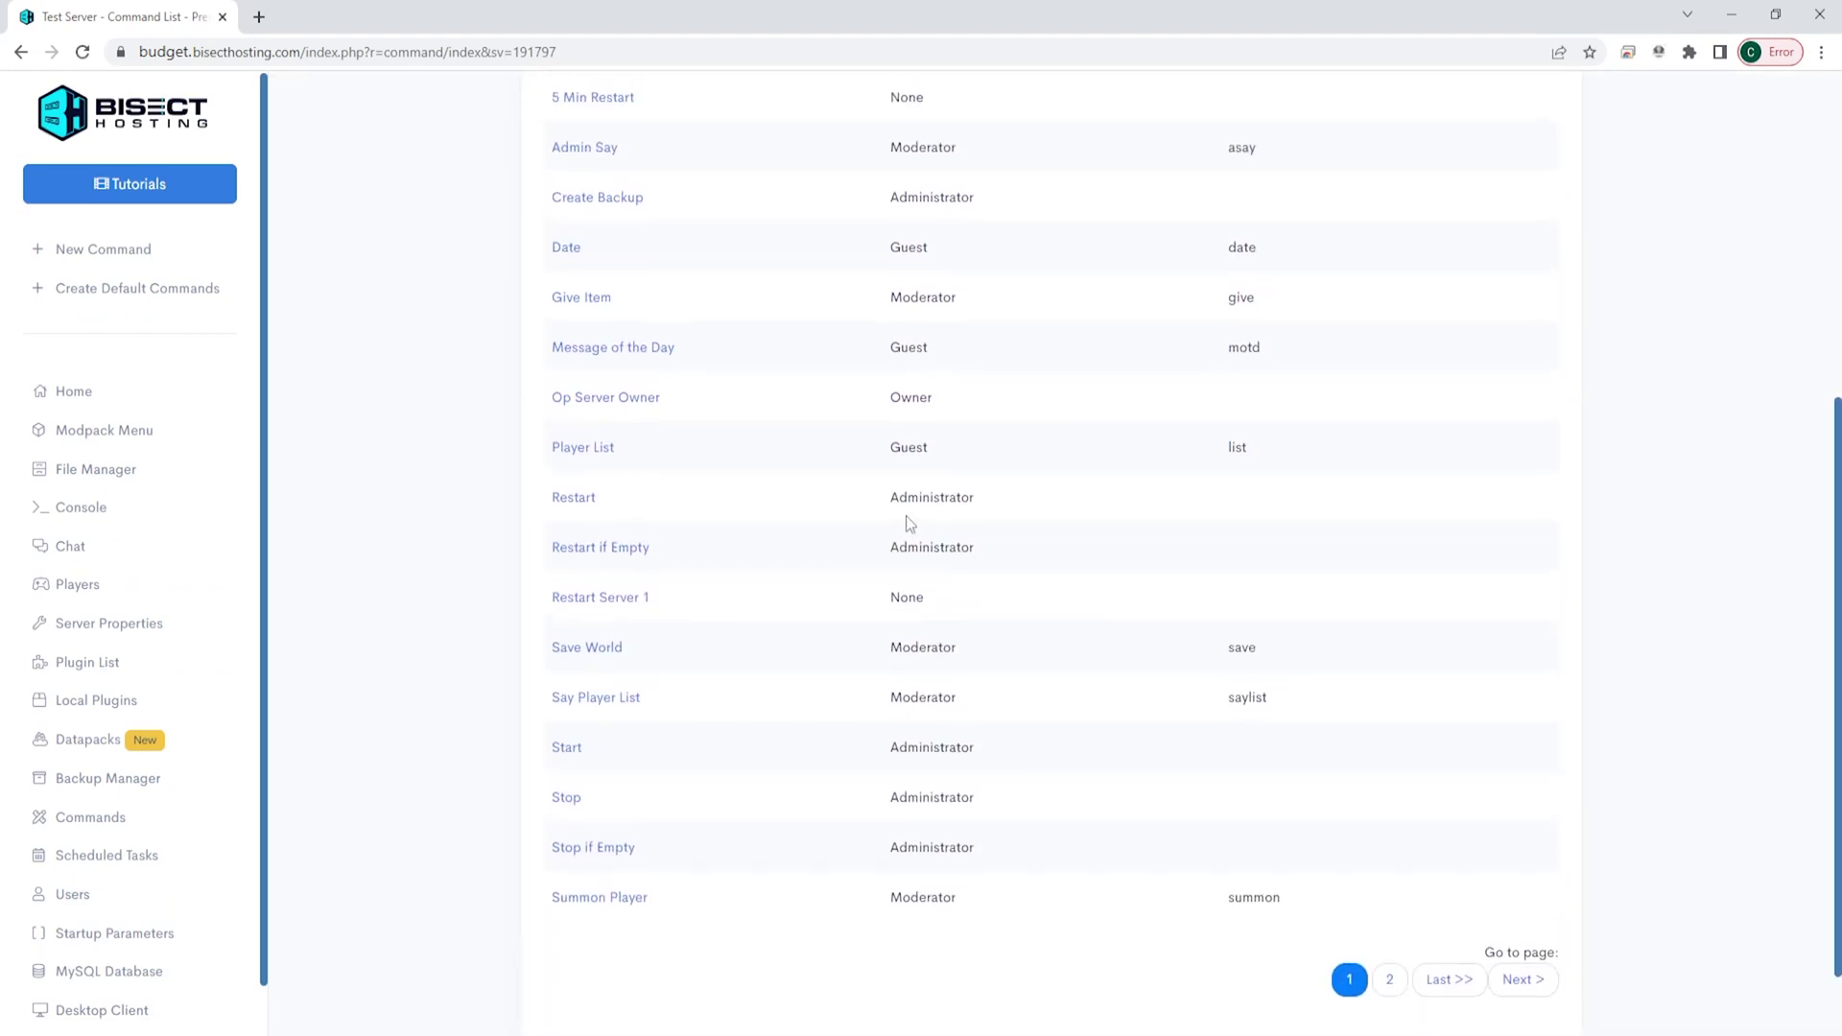
Start a new scheduled task and browse the Command choices, leaving it set to None
click(107, 856)
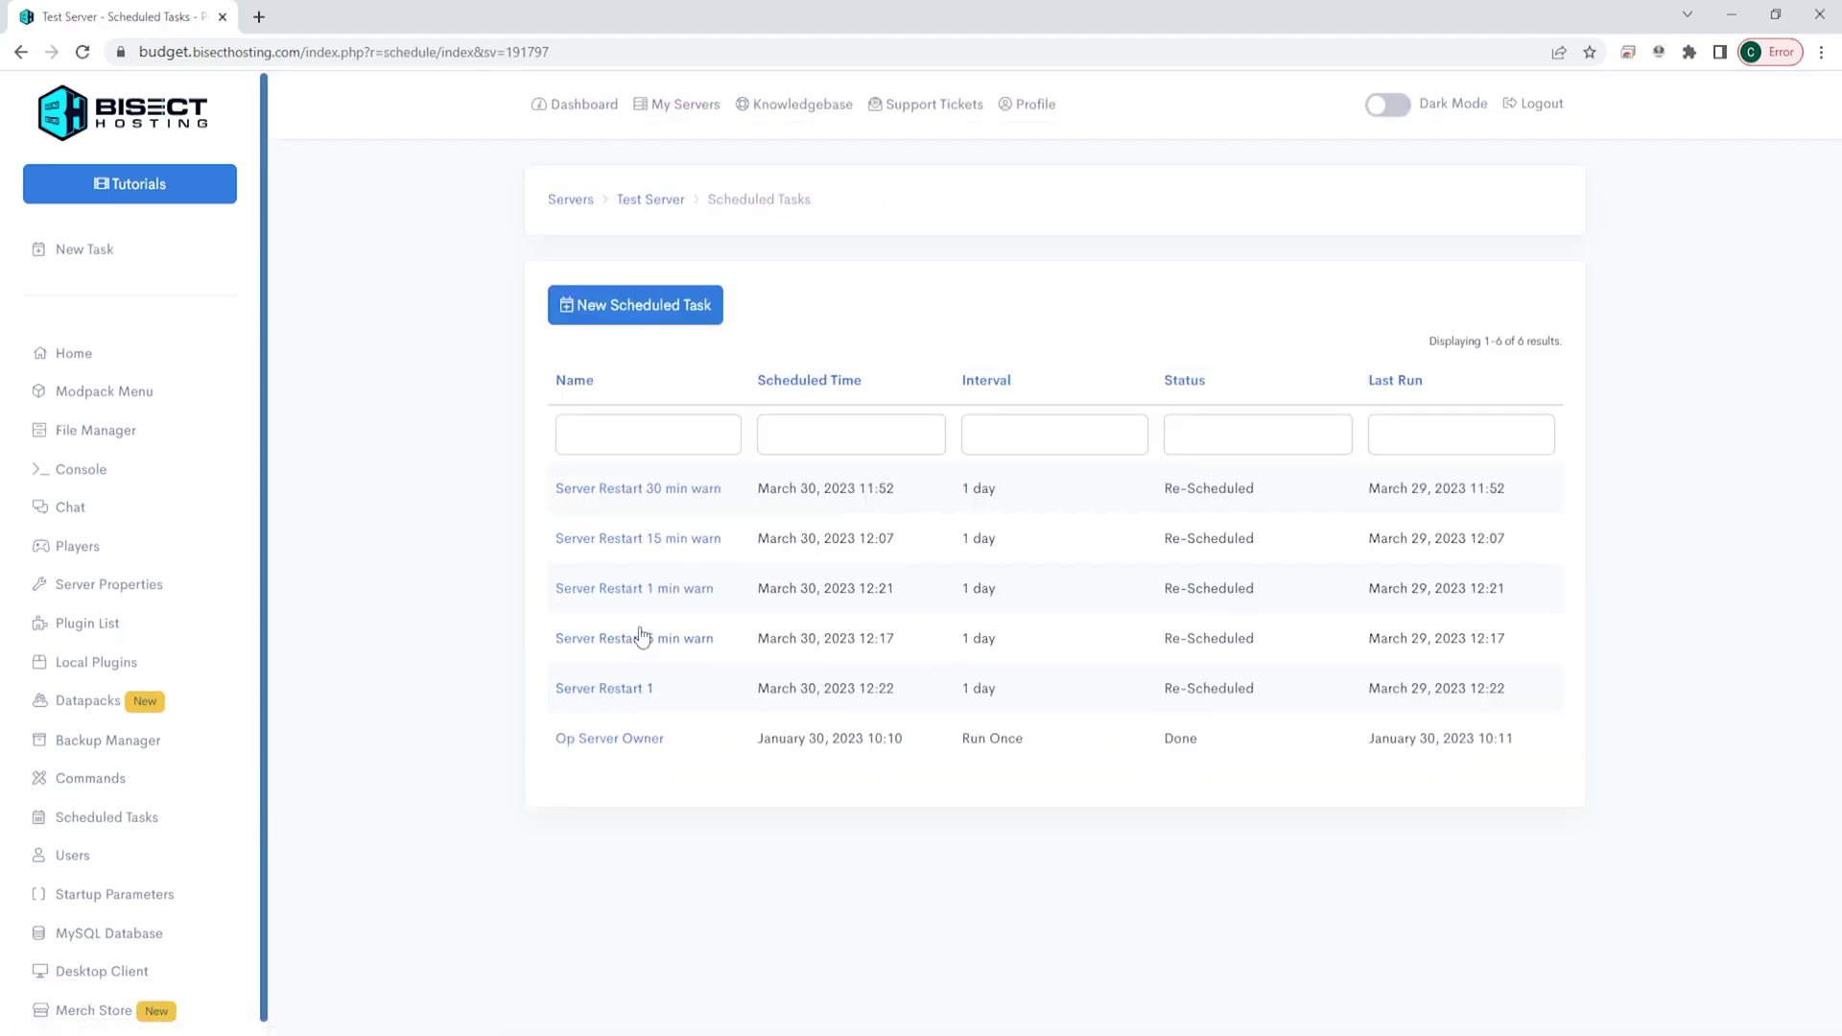
click(650, 307)
click(813, 313)
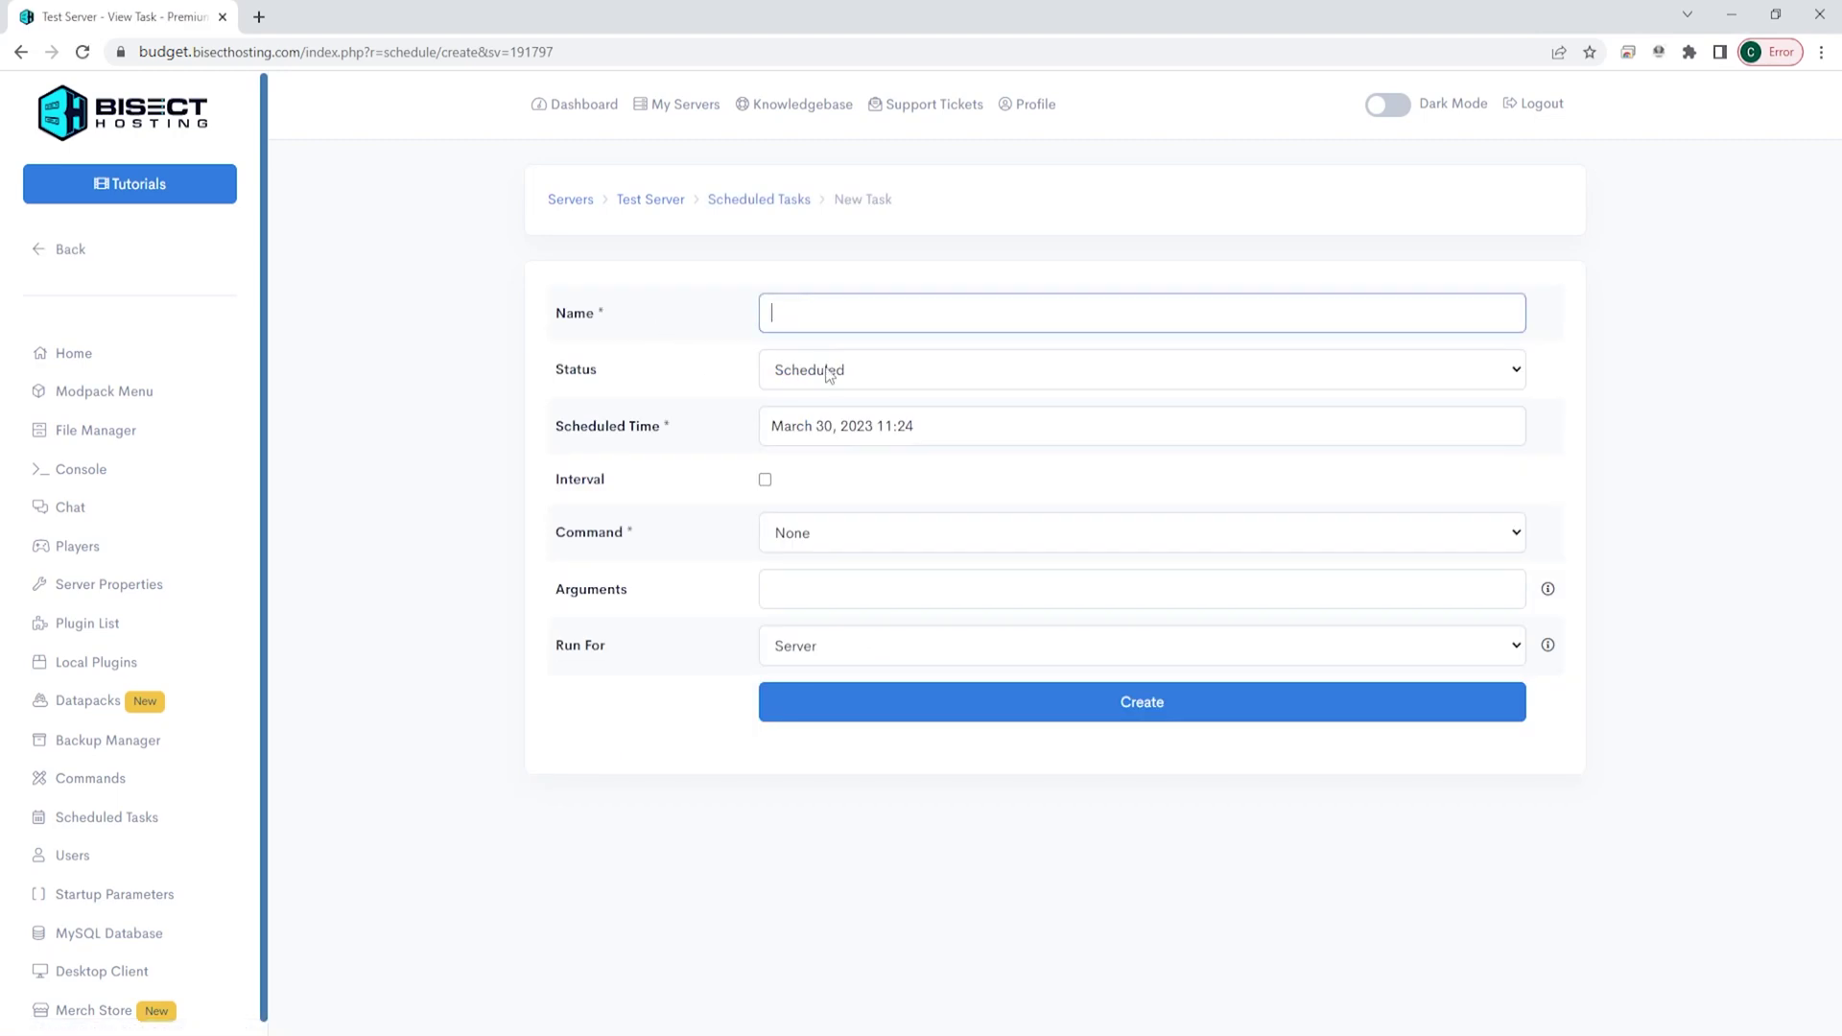
click(808, 530)
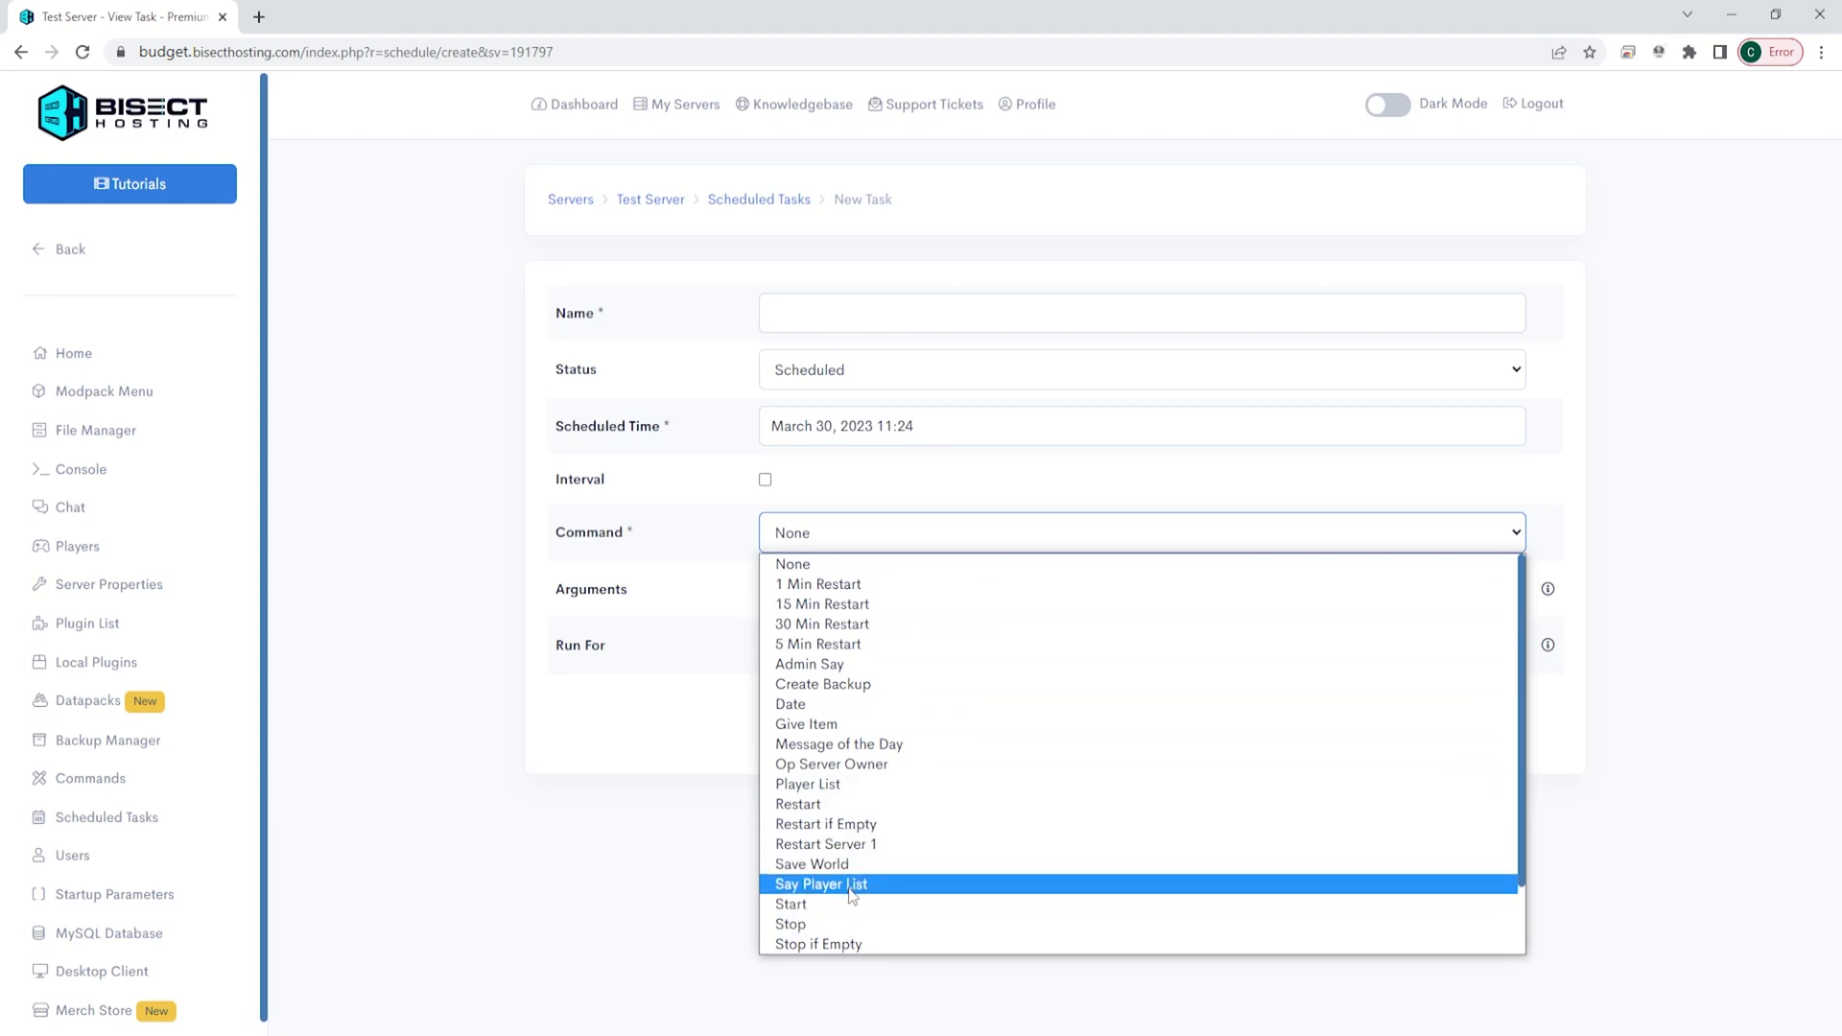
scroll(883, 880, down, 1)
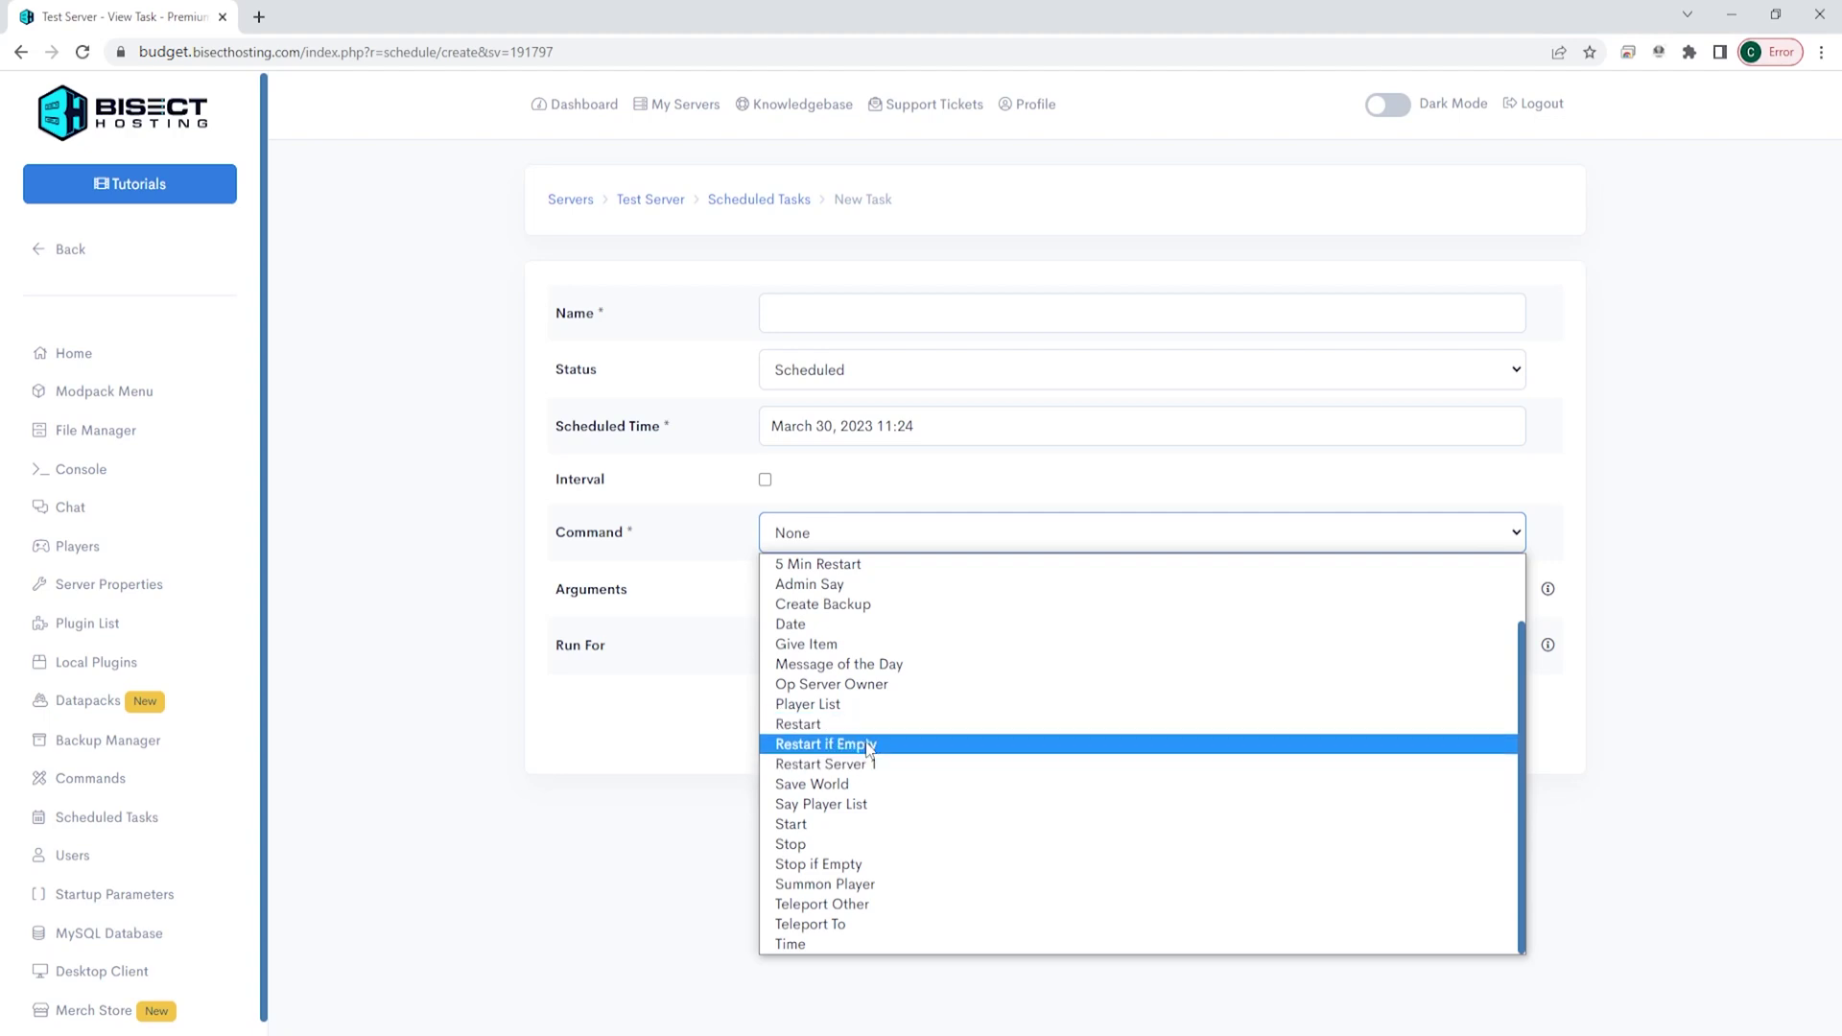
click(638, 662)
scroll(182, 689, down, 1)
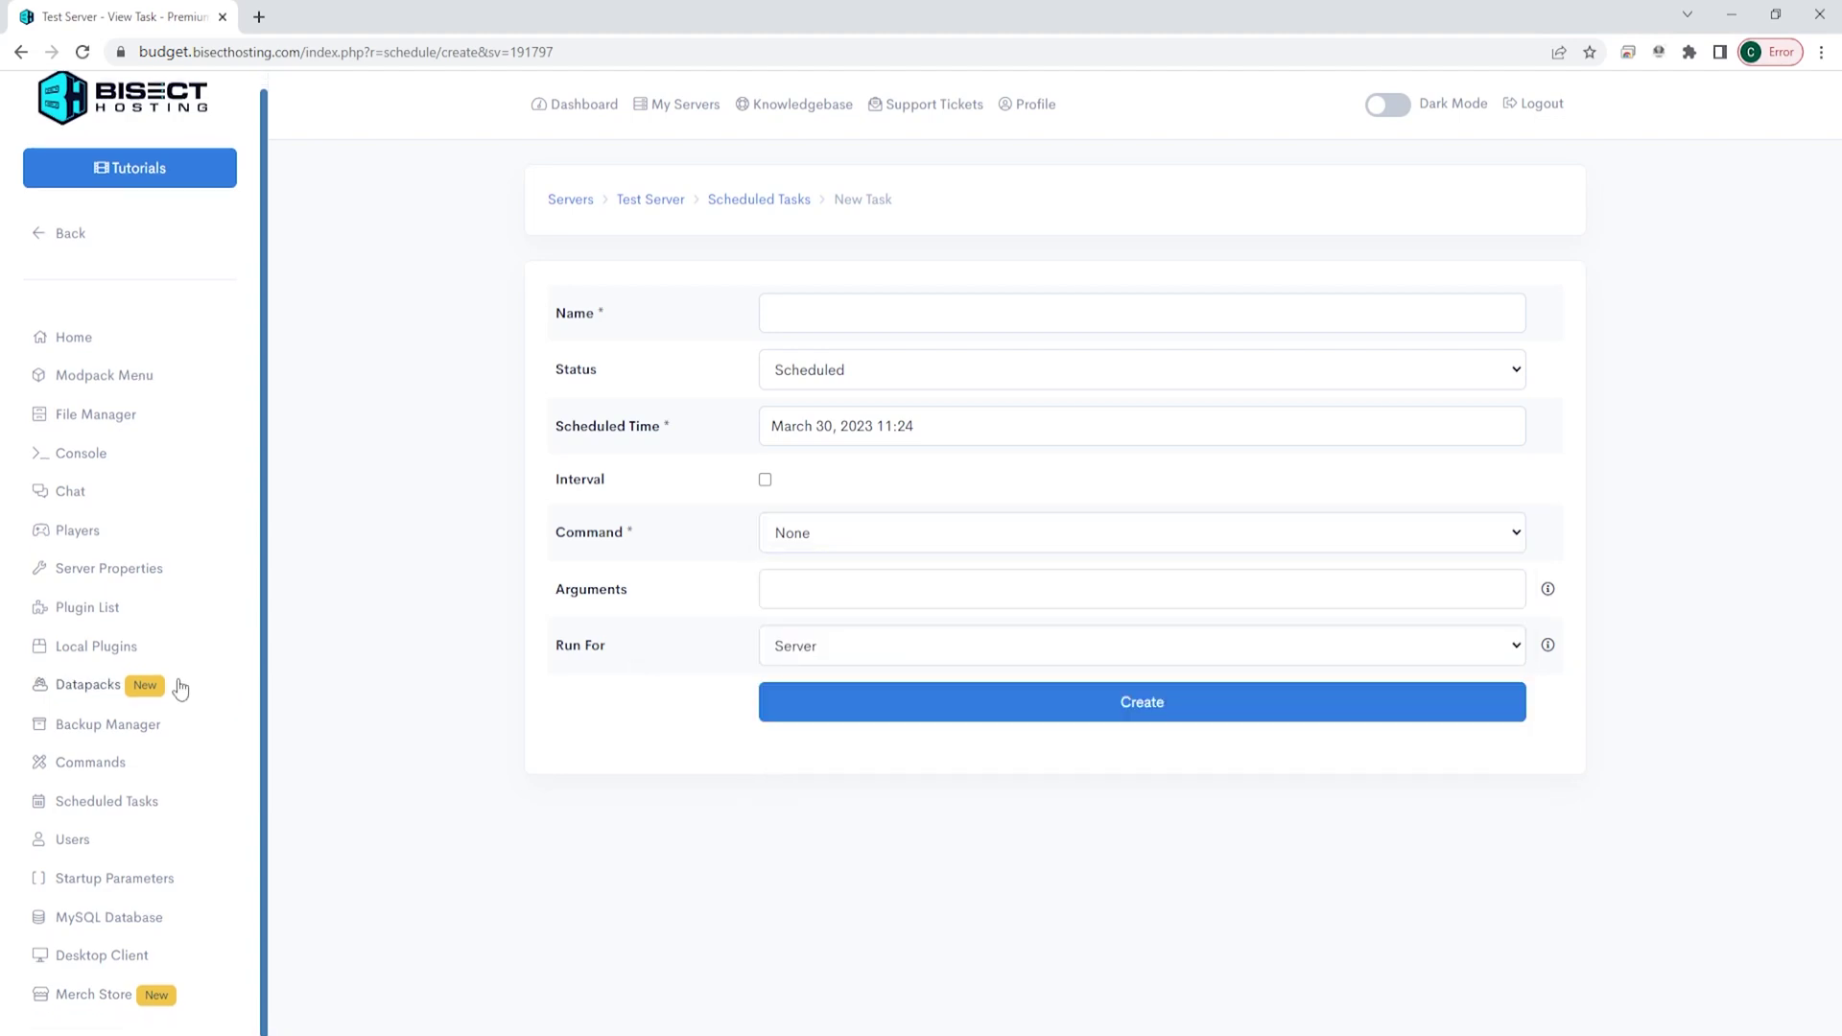
On the Users page, check the FTP access options and keep Full access
click(103, 840)
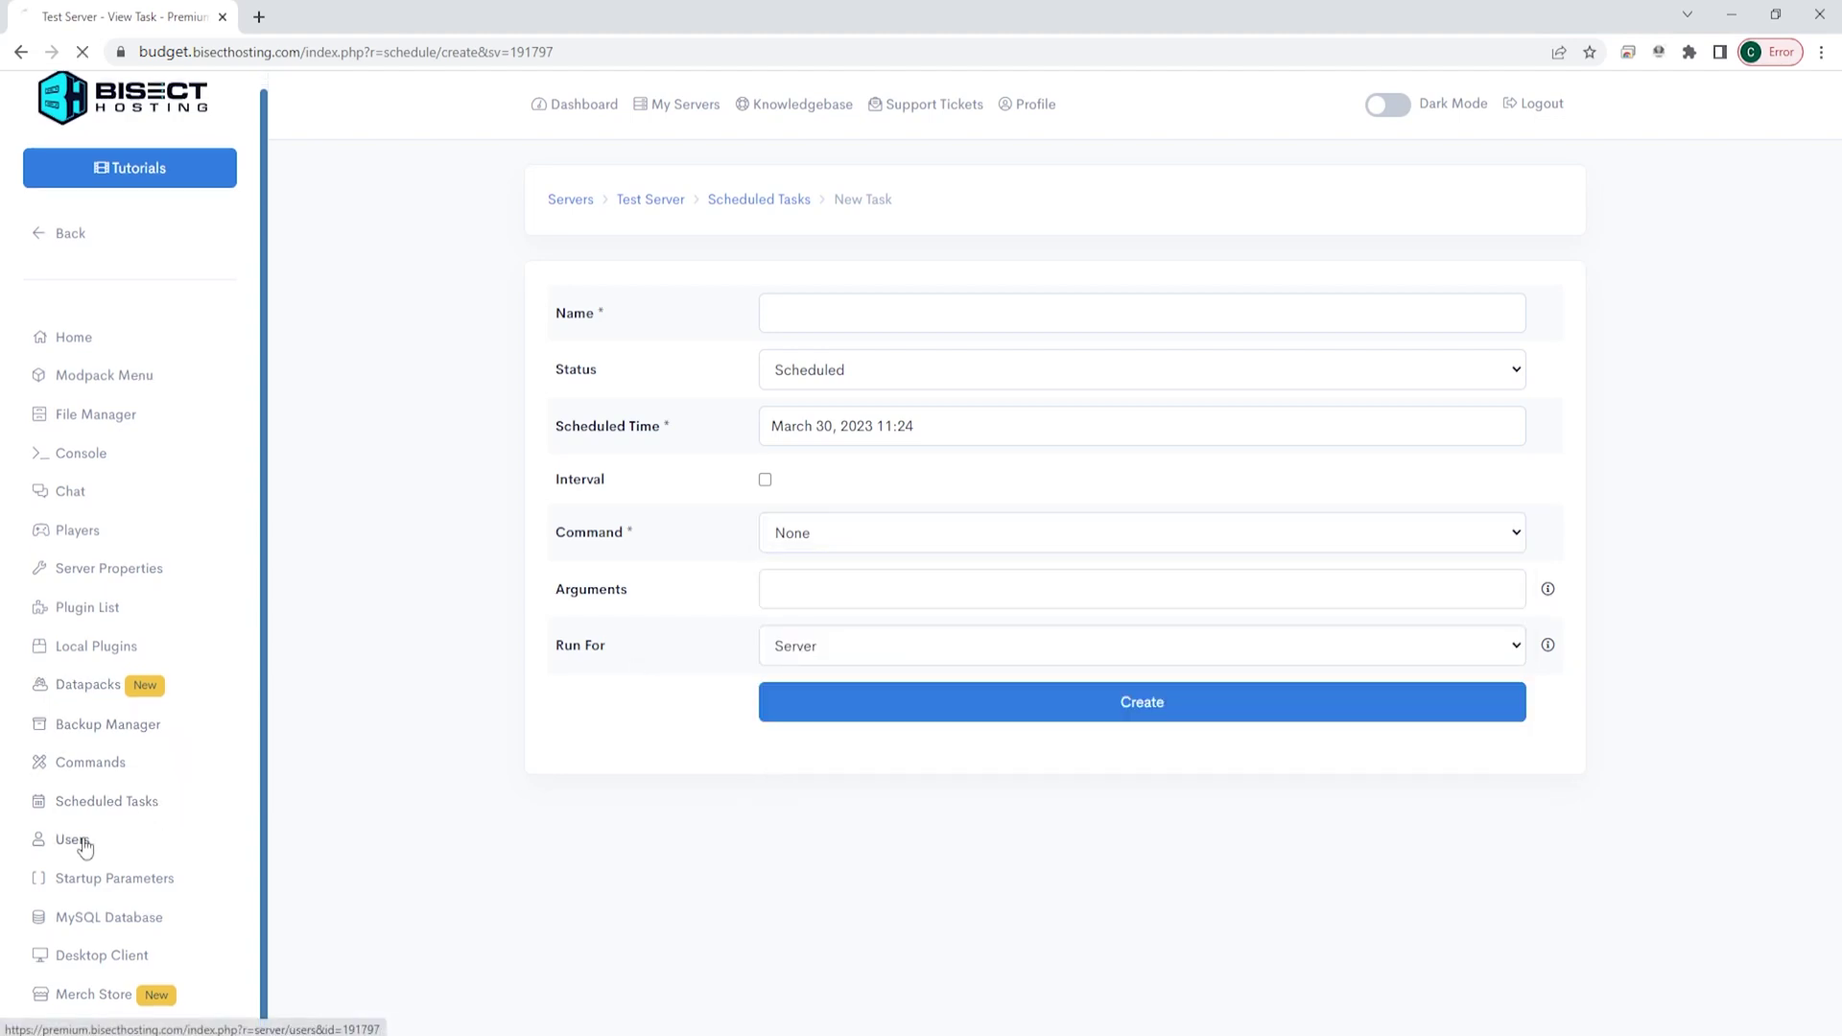
click(732, 423)
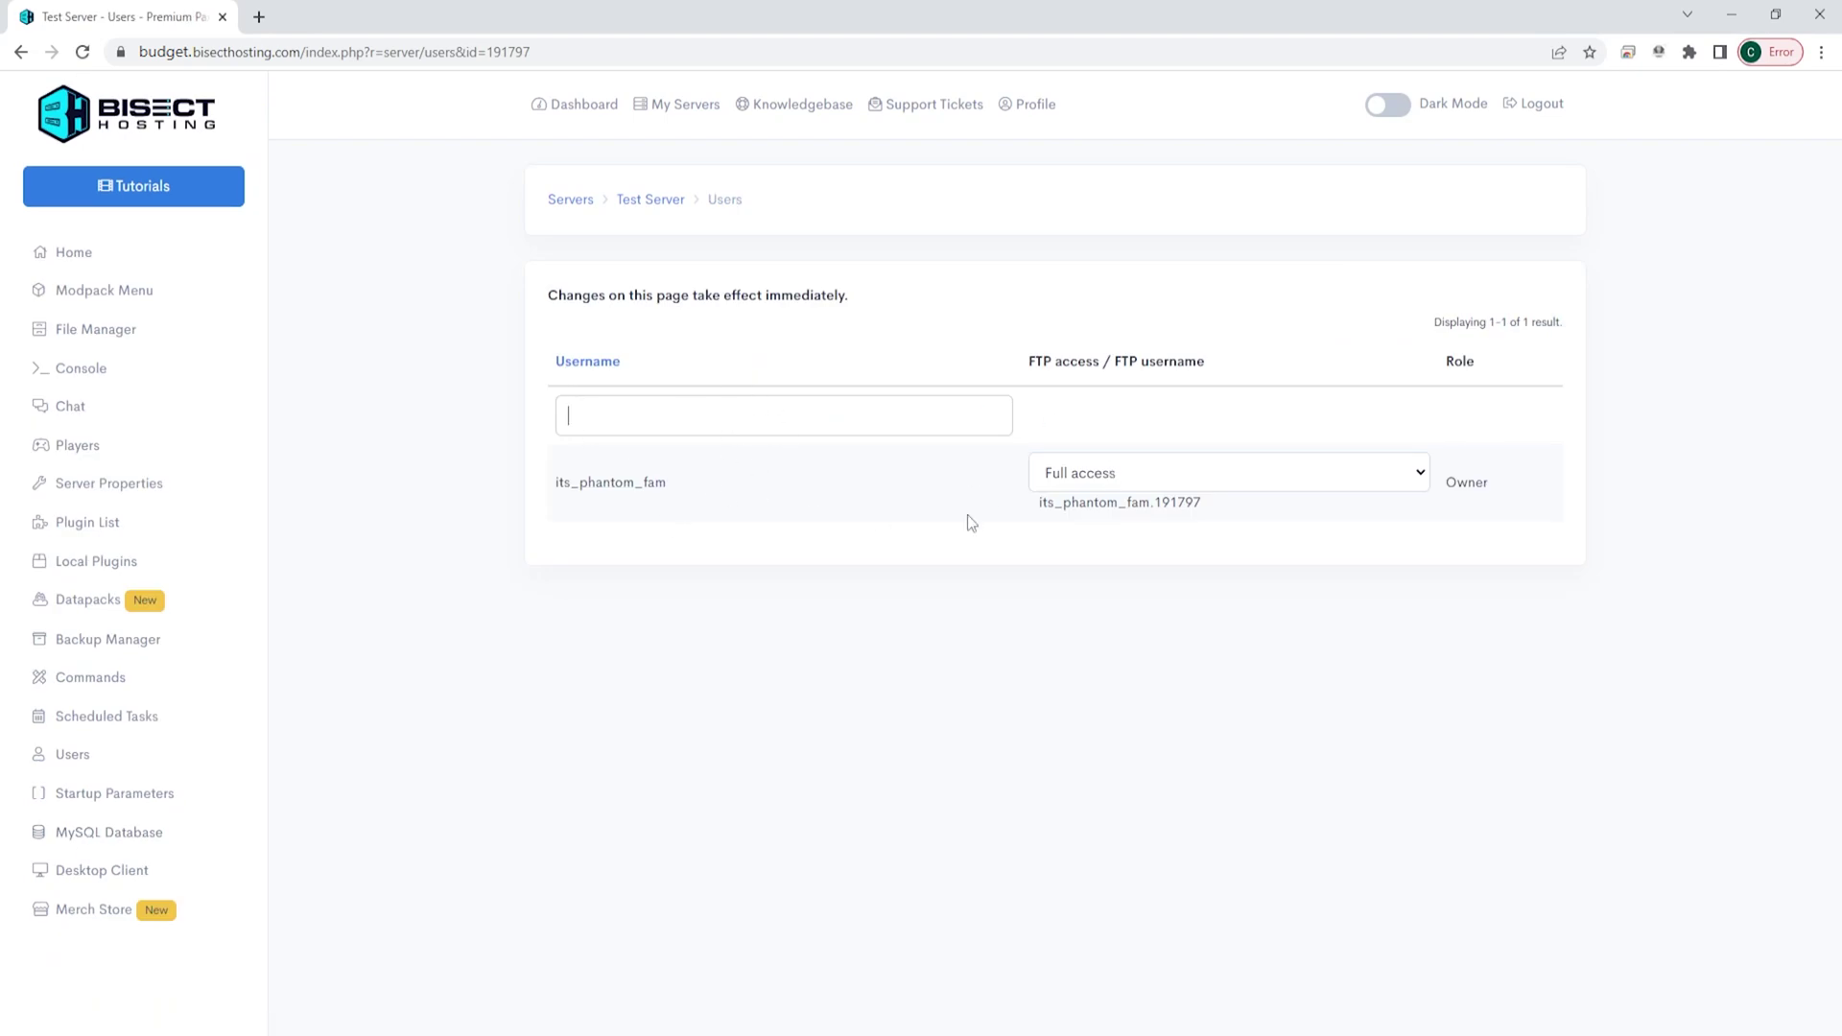
click(1205, 482)
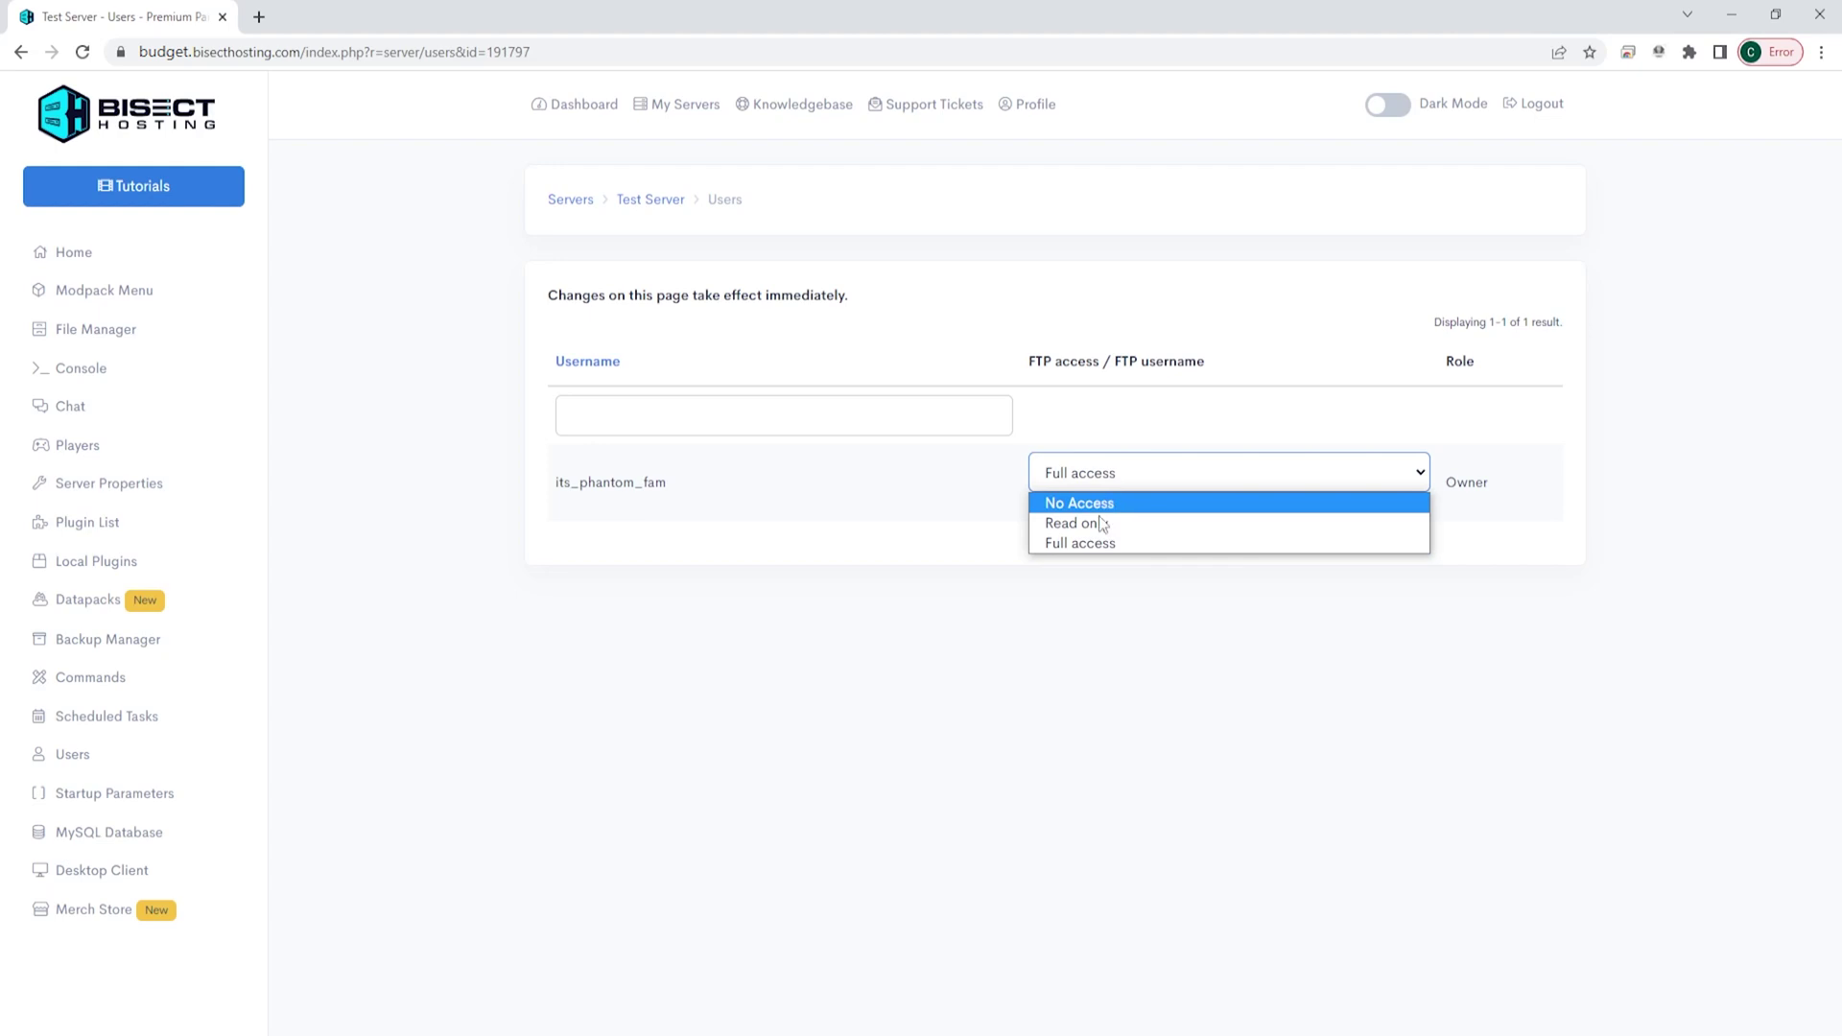
click(1142, 544)
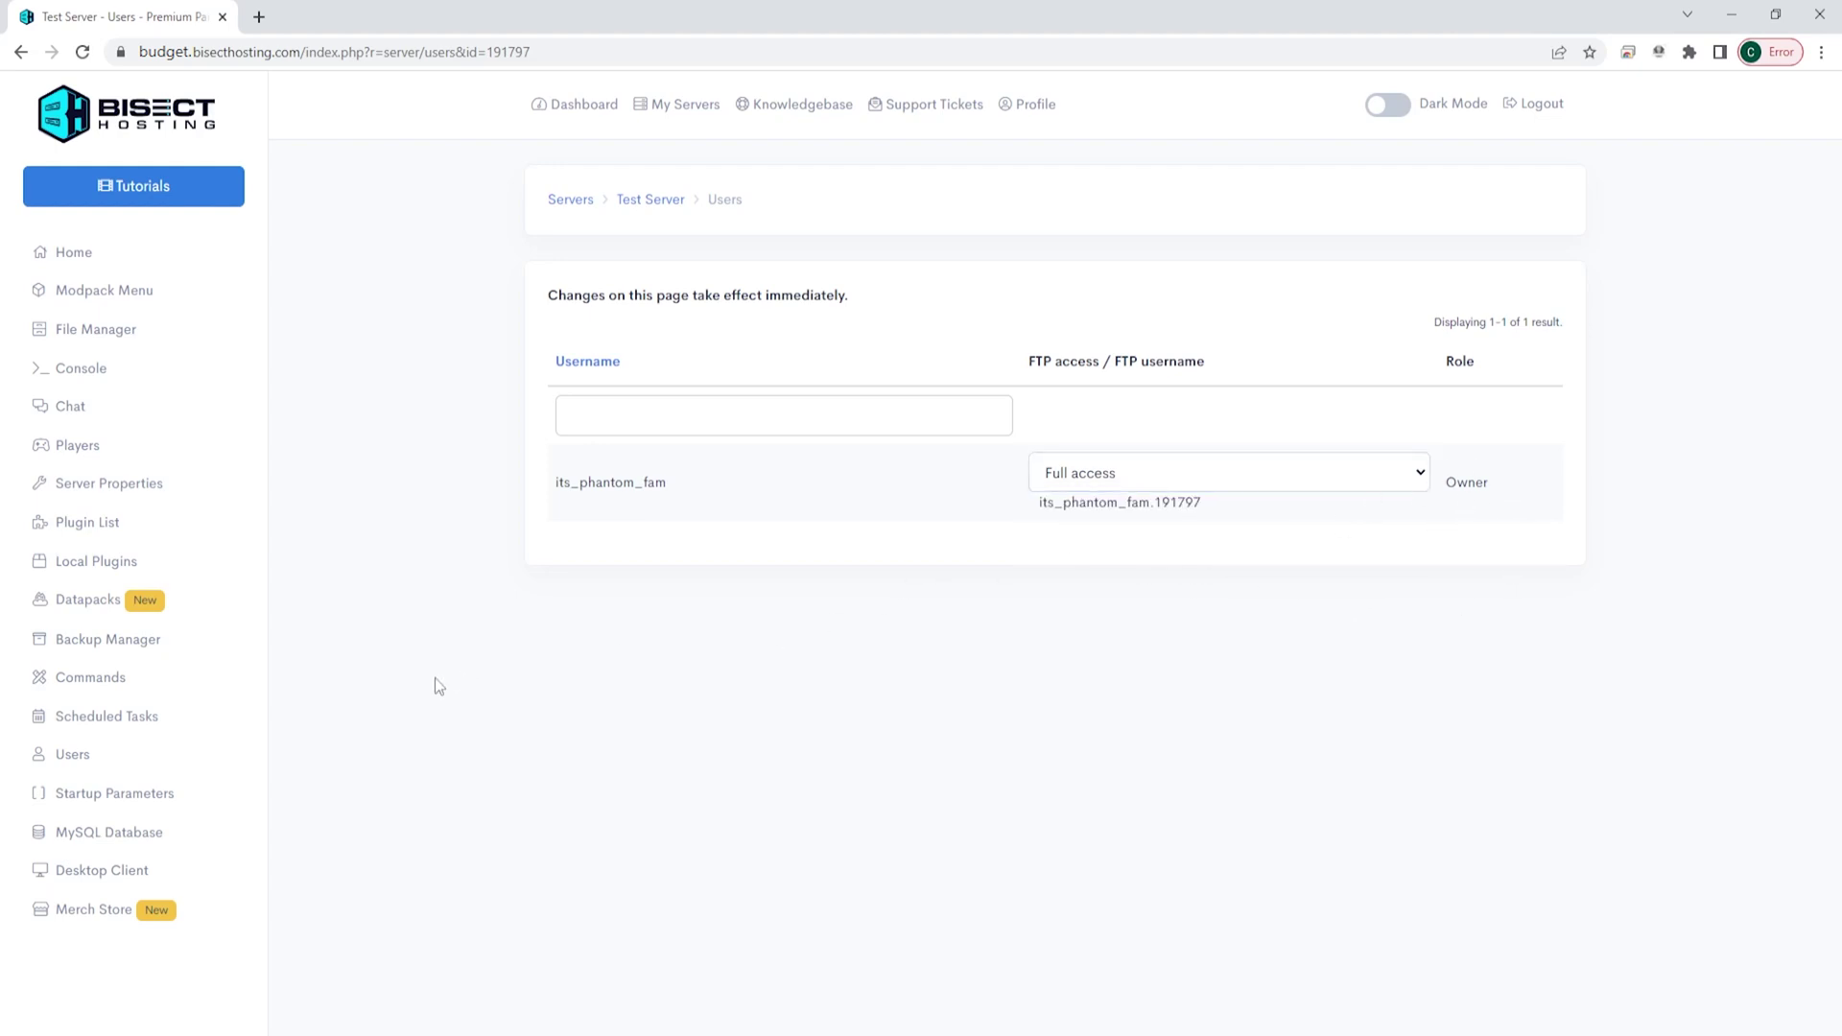
Cancel creating a MySQL database, then open the BisectHosting Merch Store
click(108, 848)
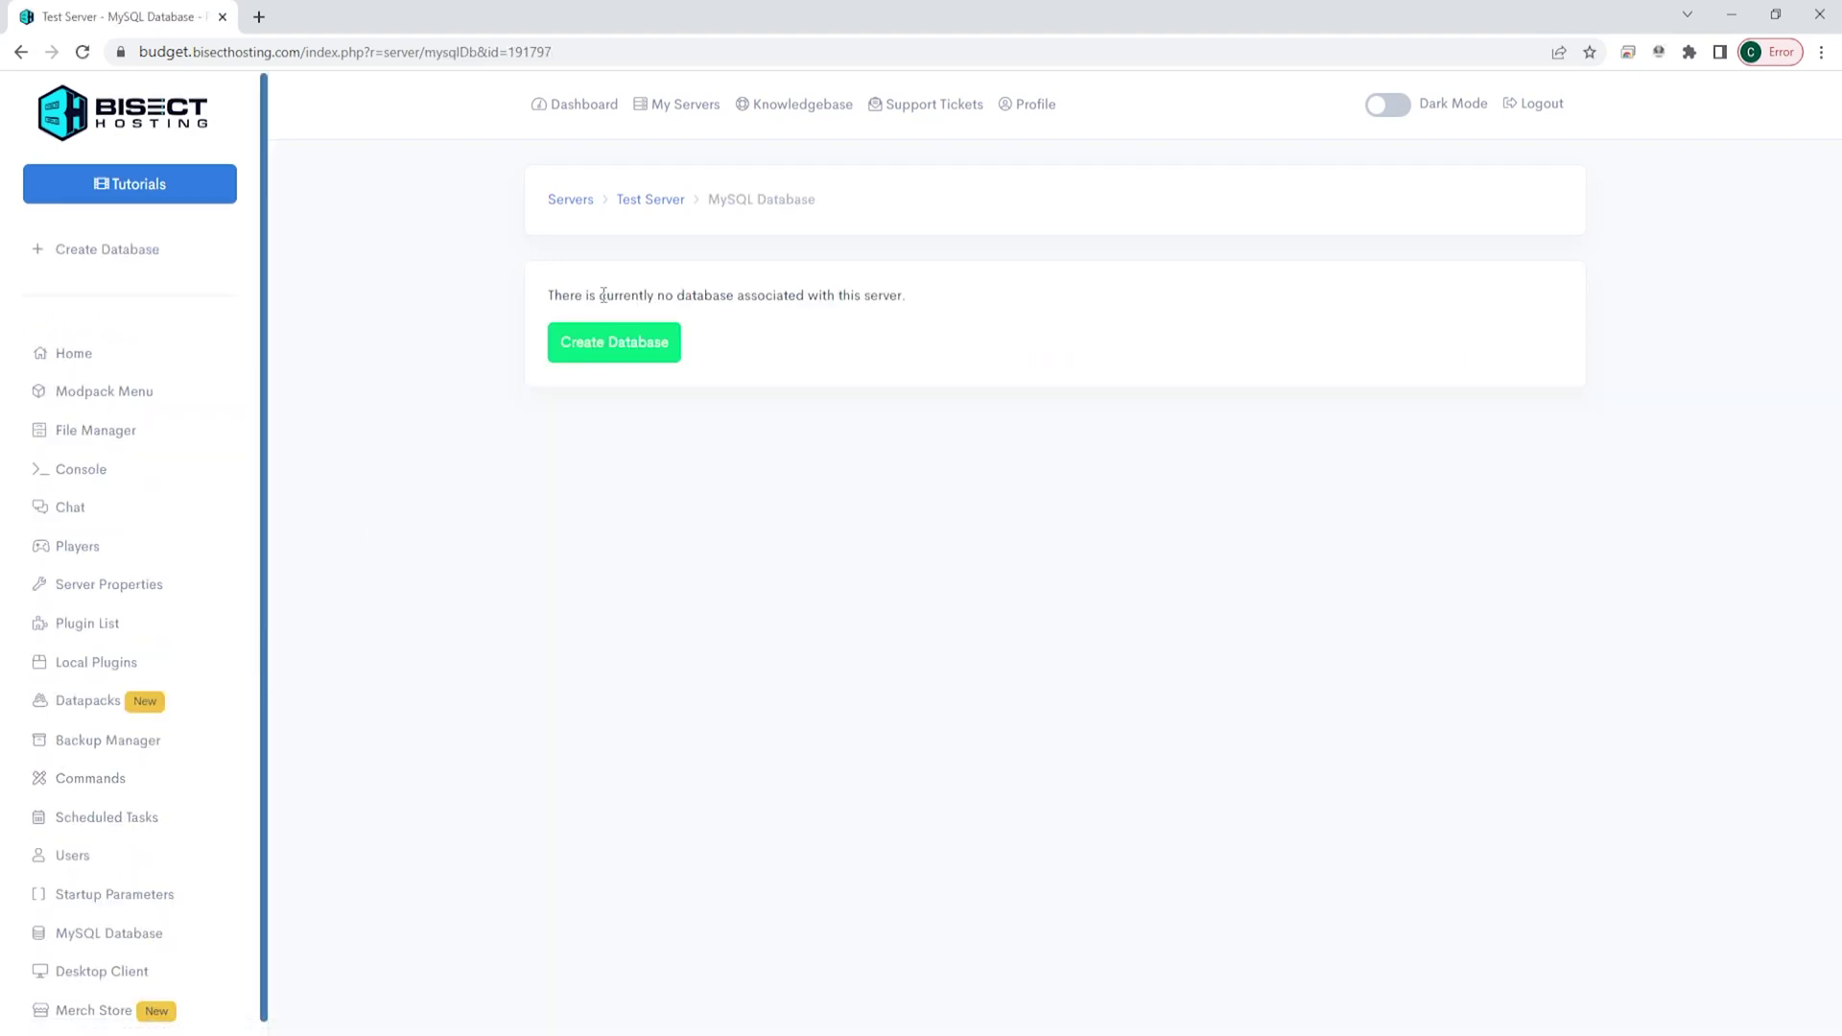
click(622, 341)
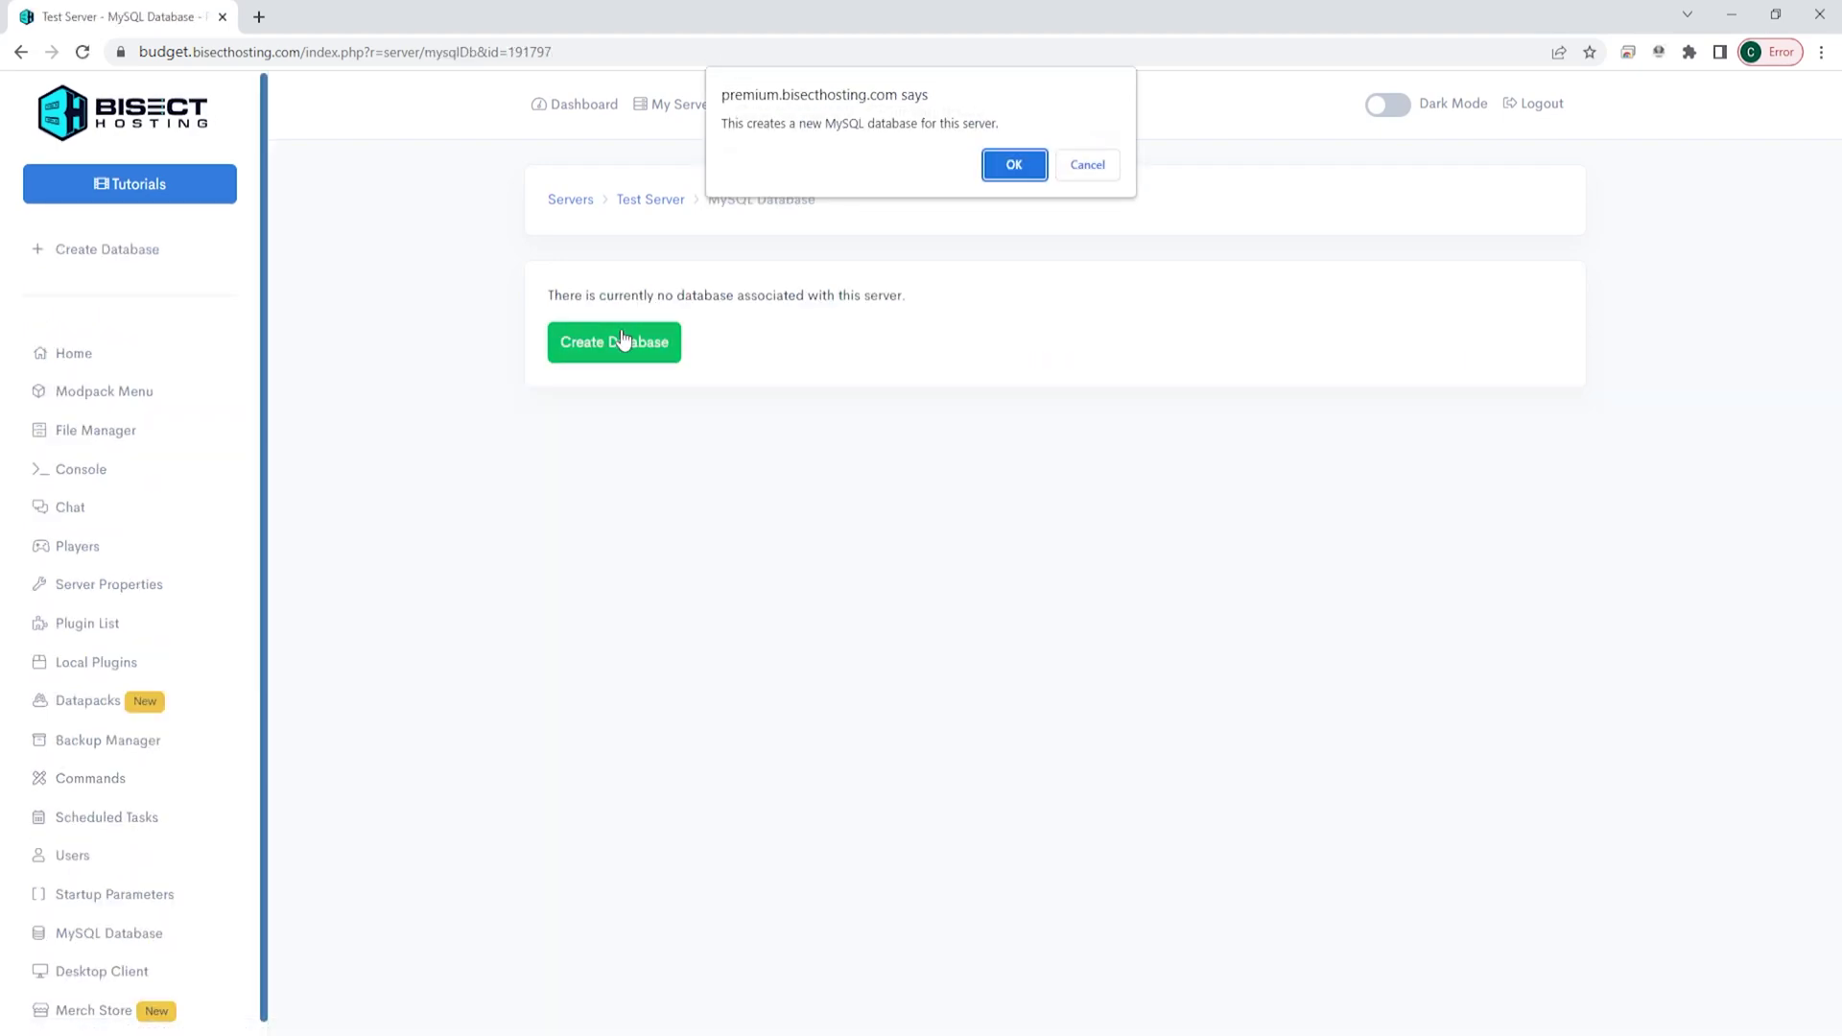
click(1084, 172)
click(129, 1011)
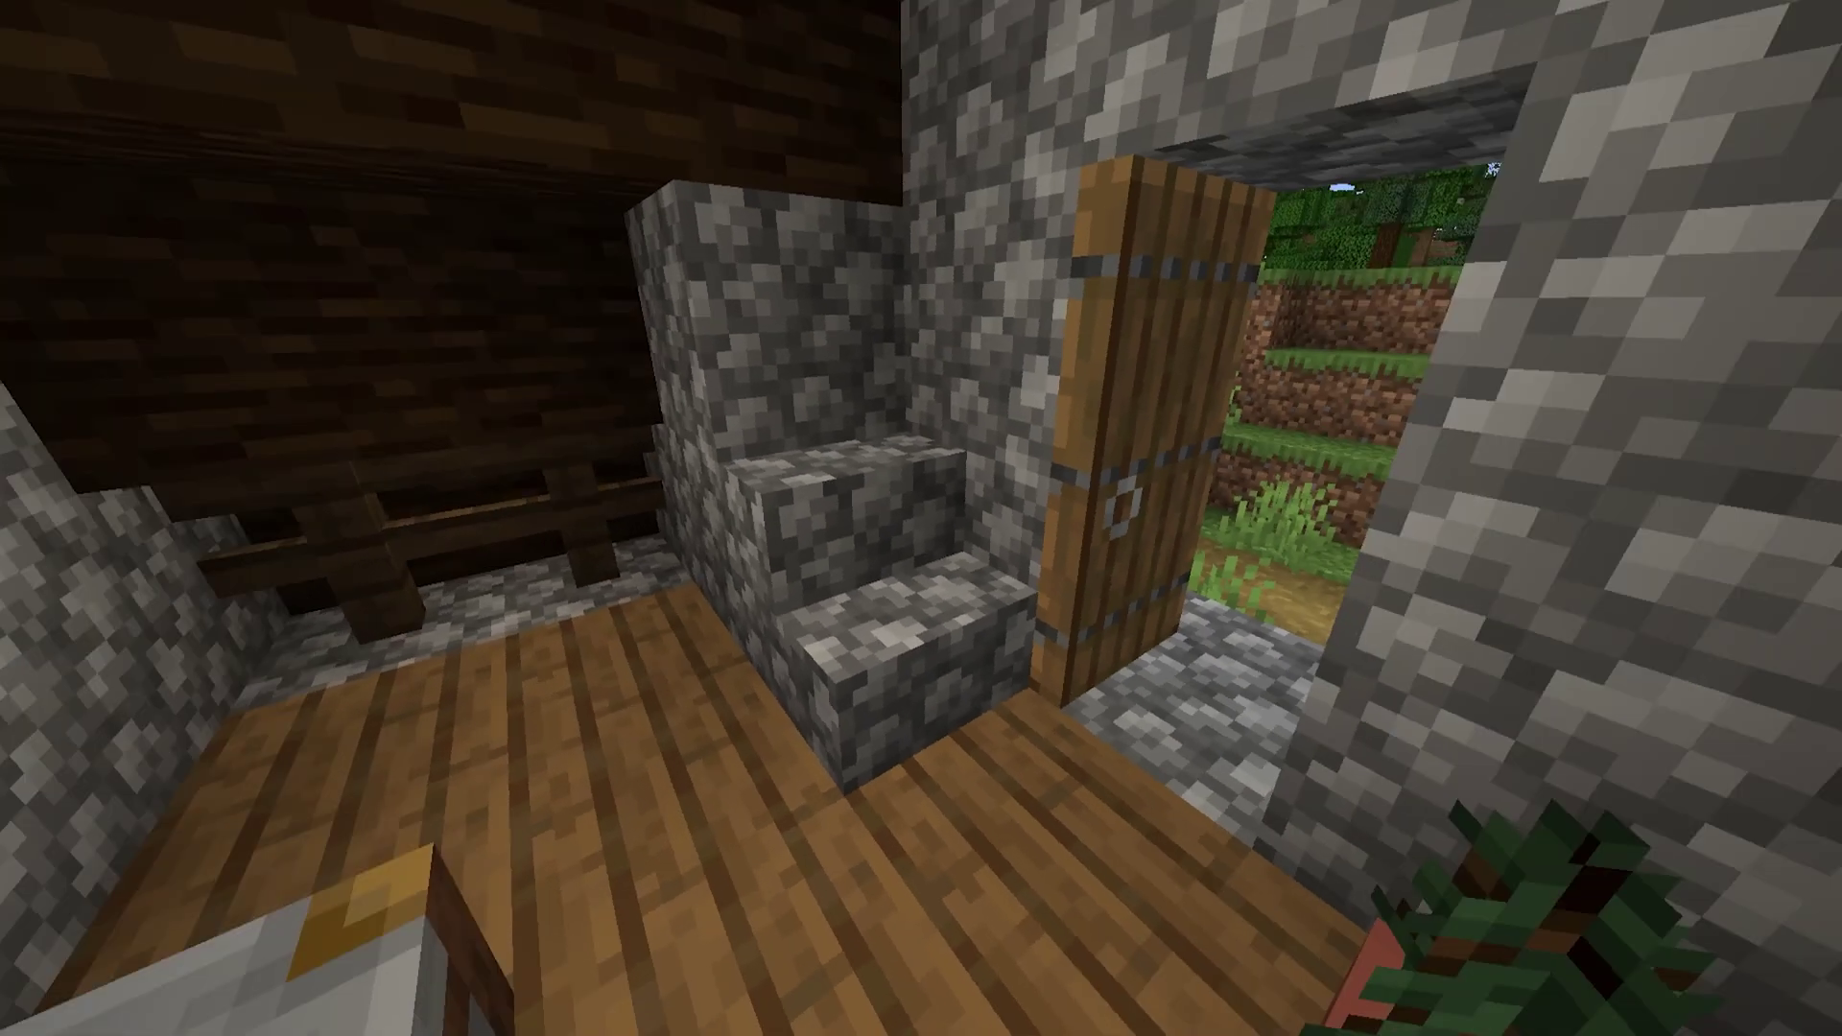
Leave the stonecutter and walk out into the grassy village terrain
key(w)
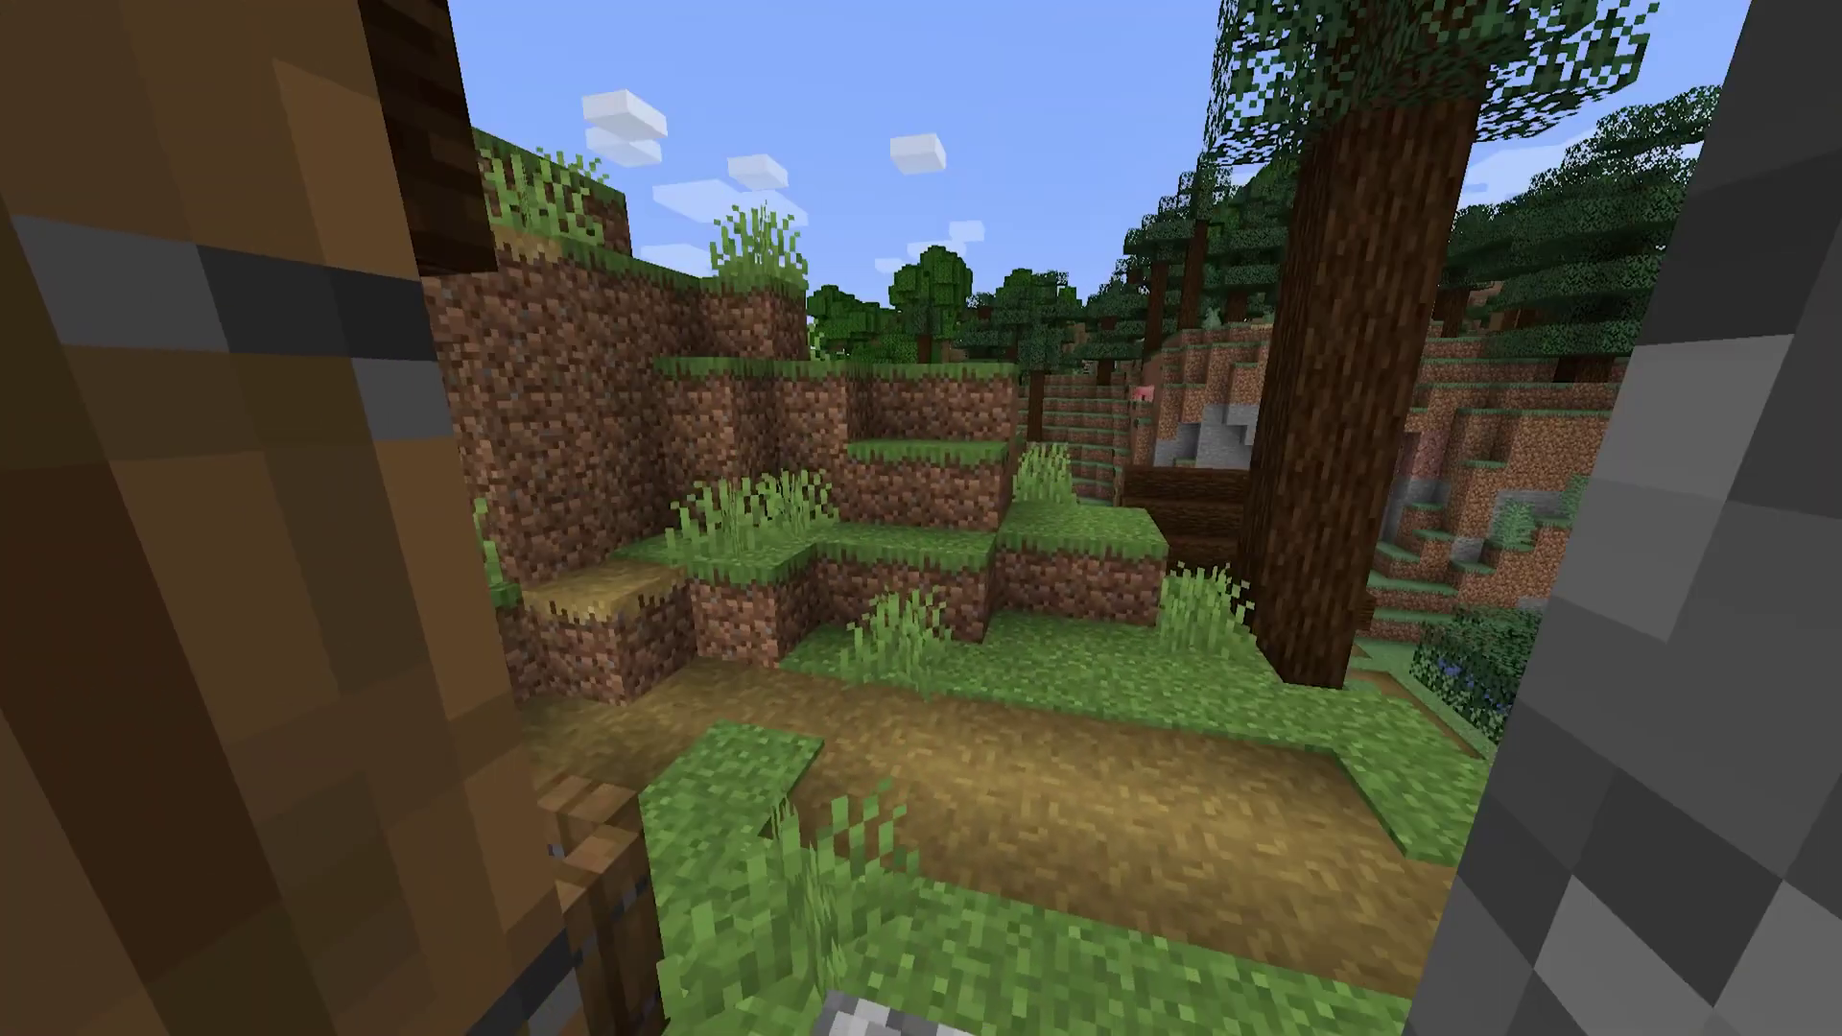